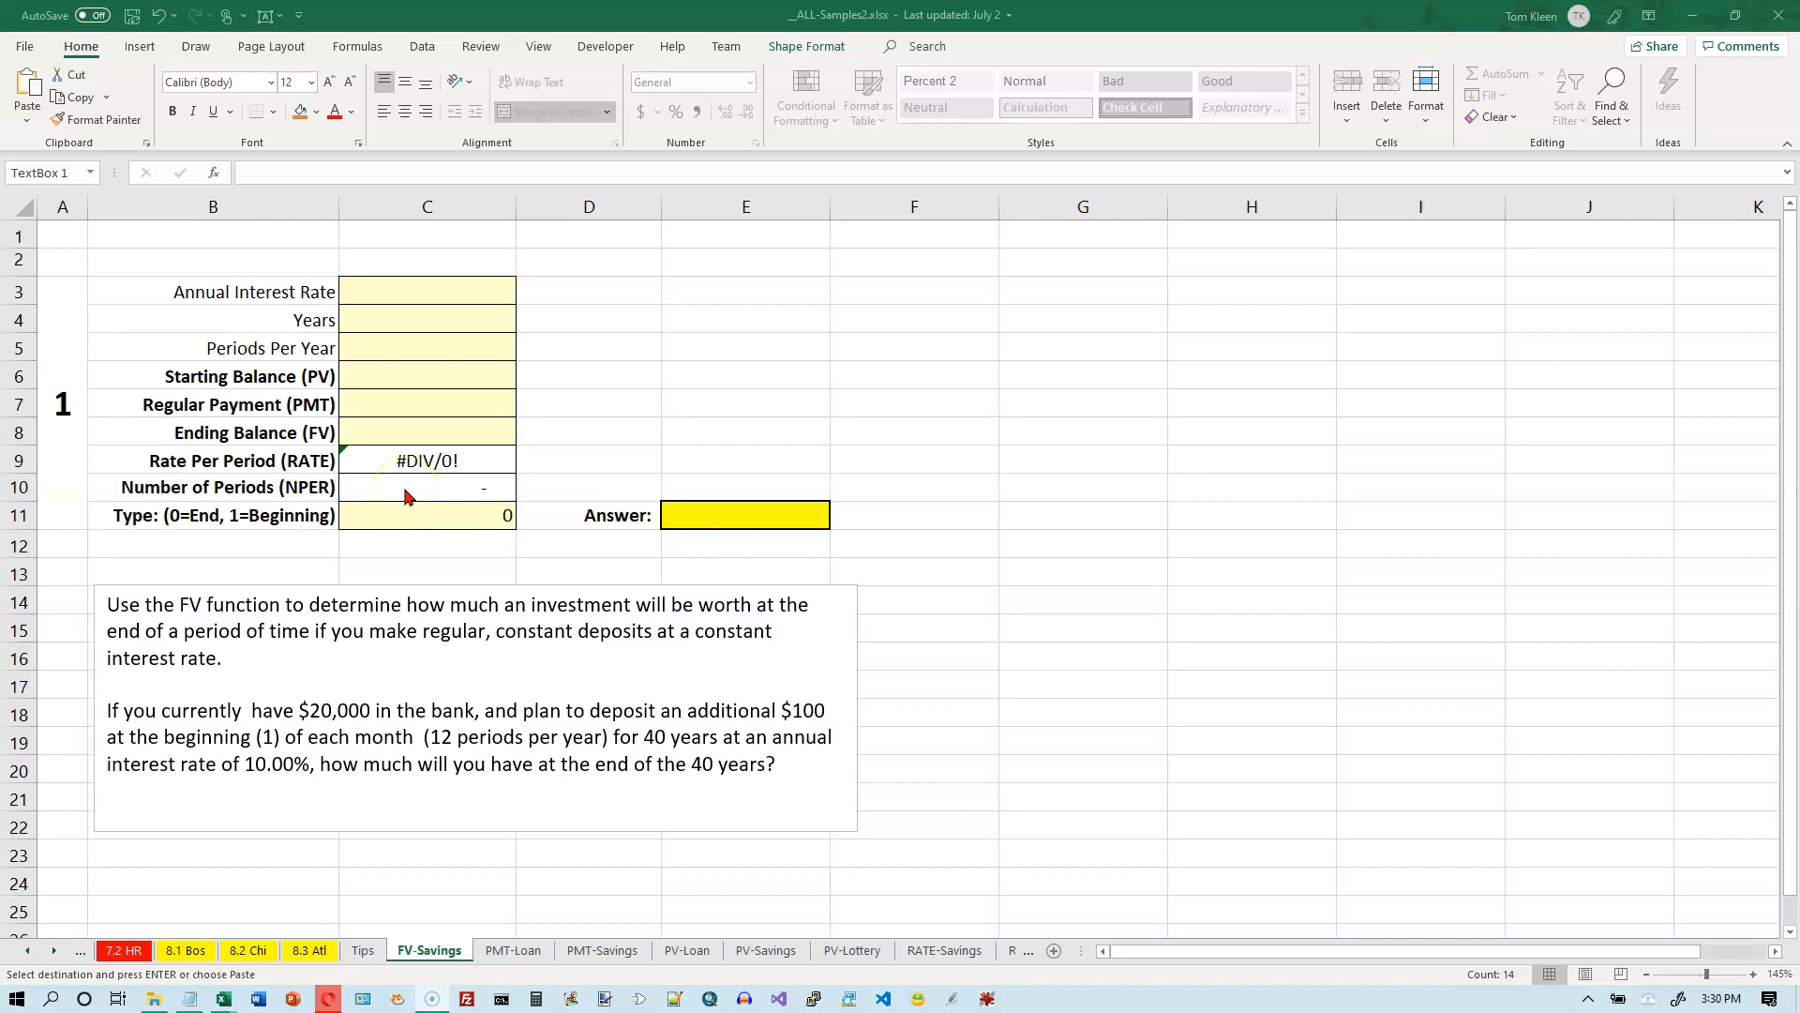
Step: Read the FV savings problem, highlighting "regular, constant deposits", and locate the answer cell E11 and the $20,000 starting amount
{"action": "left_click", "coordinate": [425, 638]}
{"action": "left_click_drag", "start_coordinate": [425, 638], "coordinate": [653, 632]}
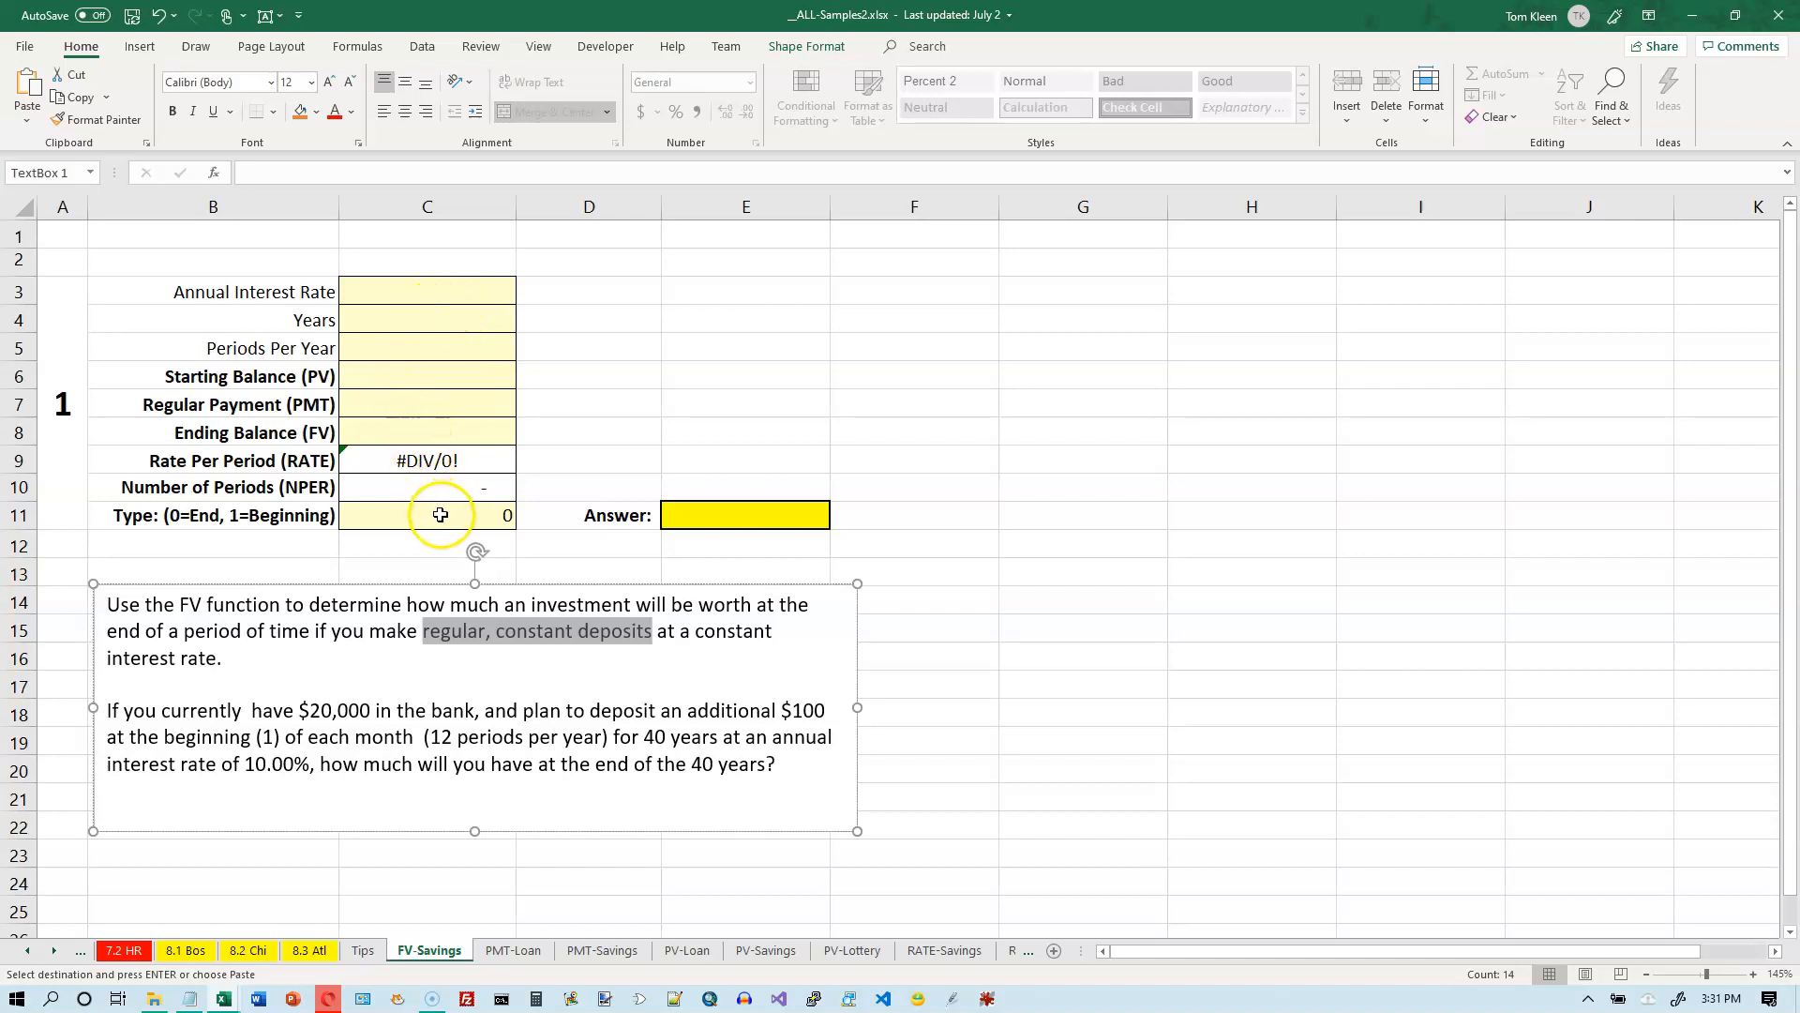
{"action": "left_click", "coordinate": [694, 514]}
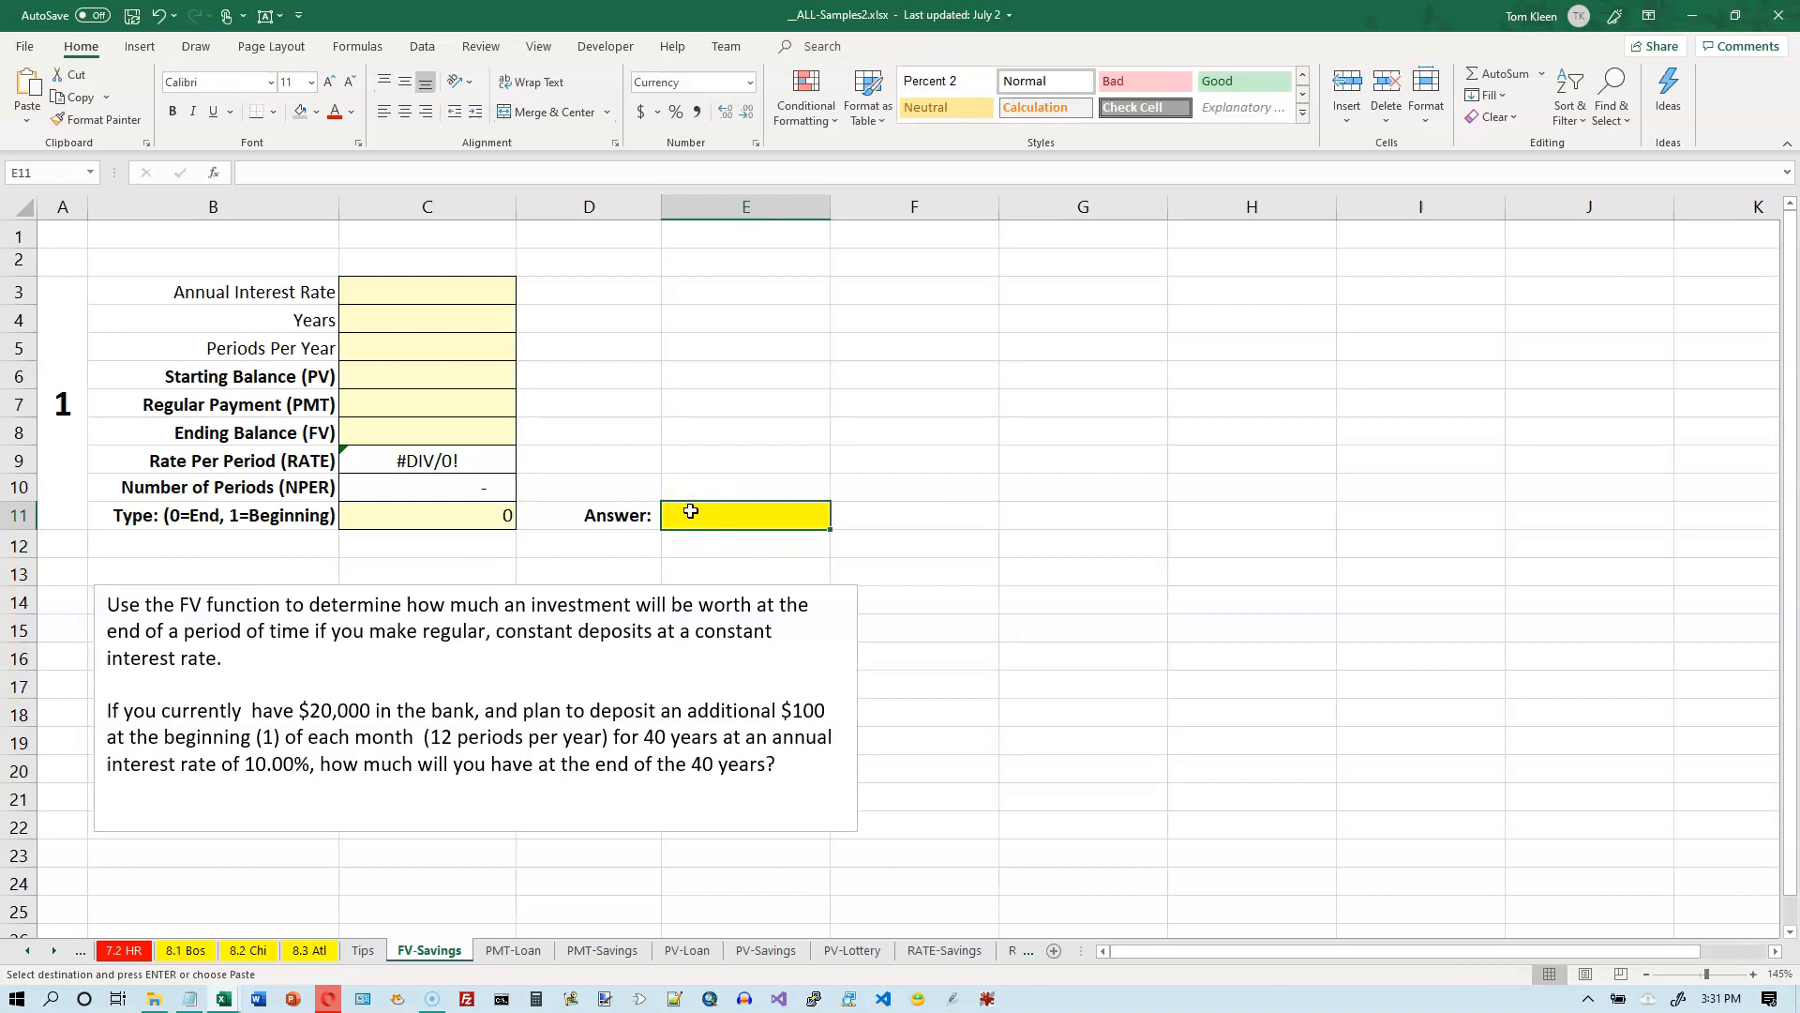
{"action": "left_click", "coordinate": [330, 711]}
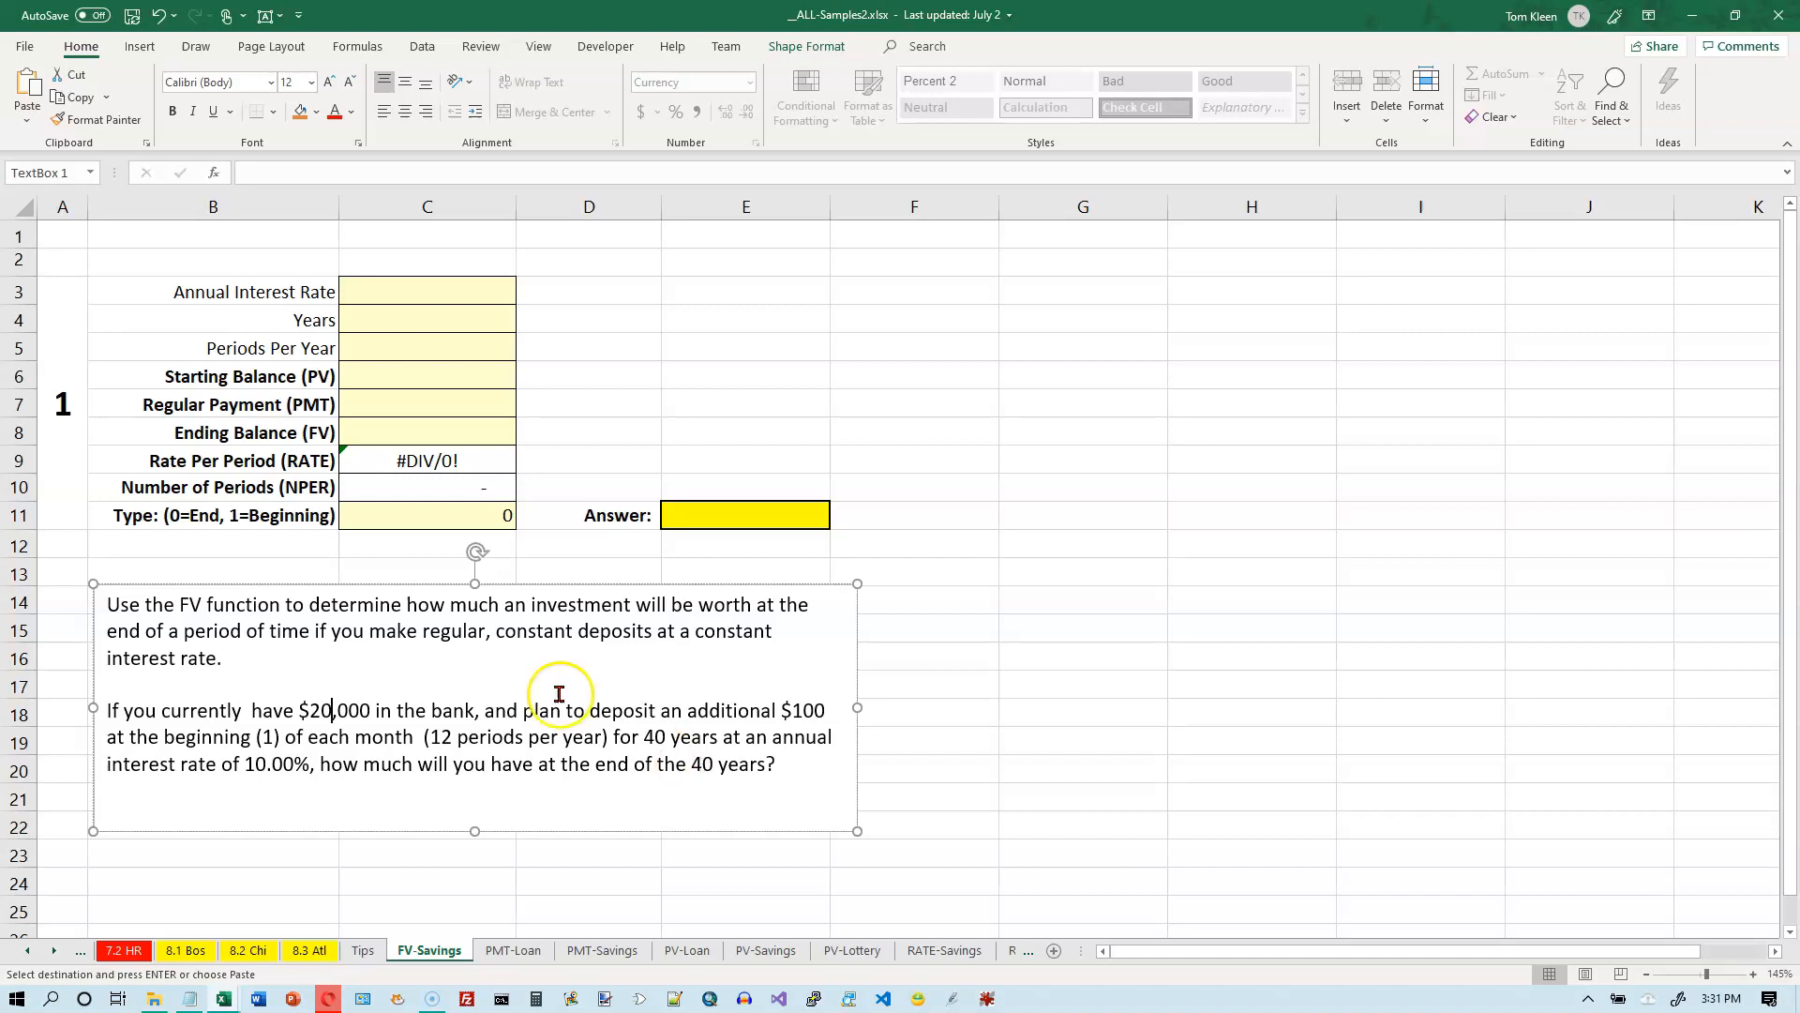
Step: Shade the empty Ending Balance (FV) input cell C8 grey to mark it as the unknown value
{"action": "left_click_drag", "start_coordinate": [313, 375], "coordinate": [349, 483]}
{"action": "left_click", "coordinate": [377, 432]}
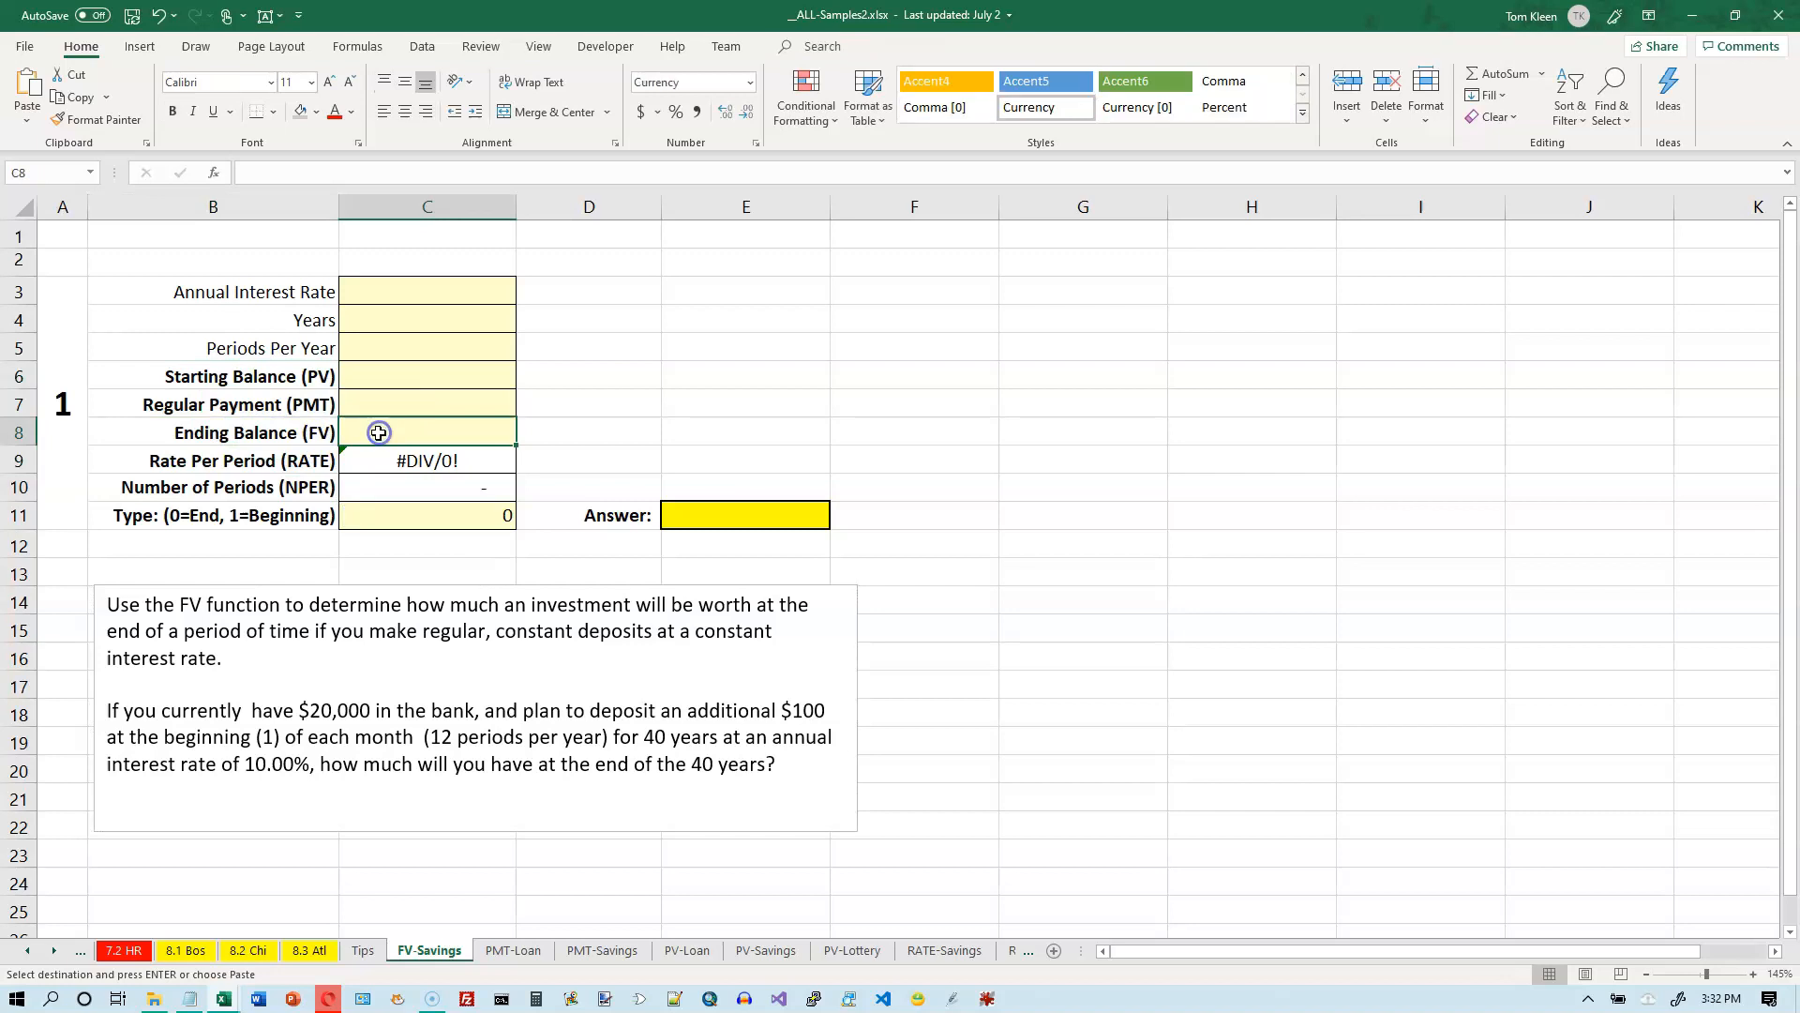
{"action": "left_click", "coordinate": [301, 111]}
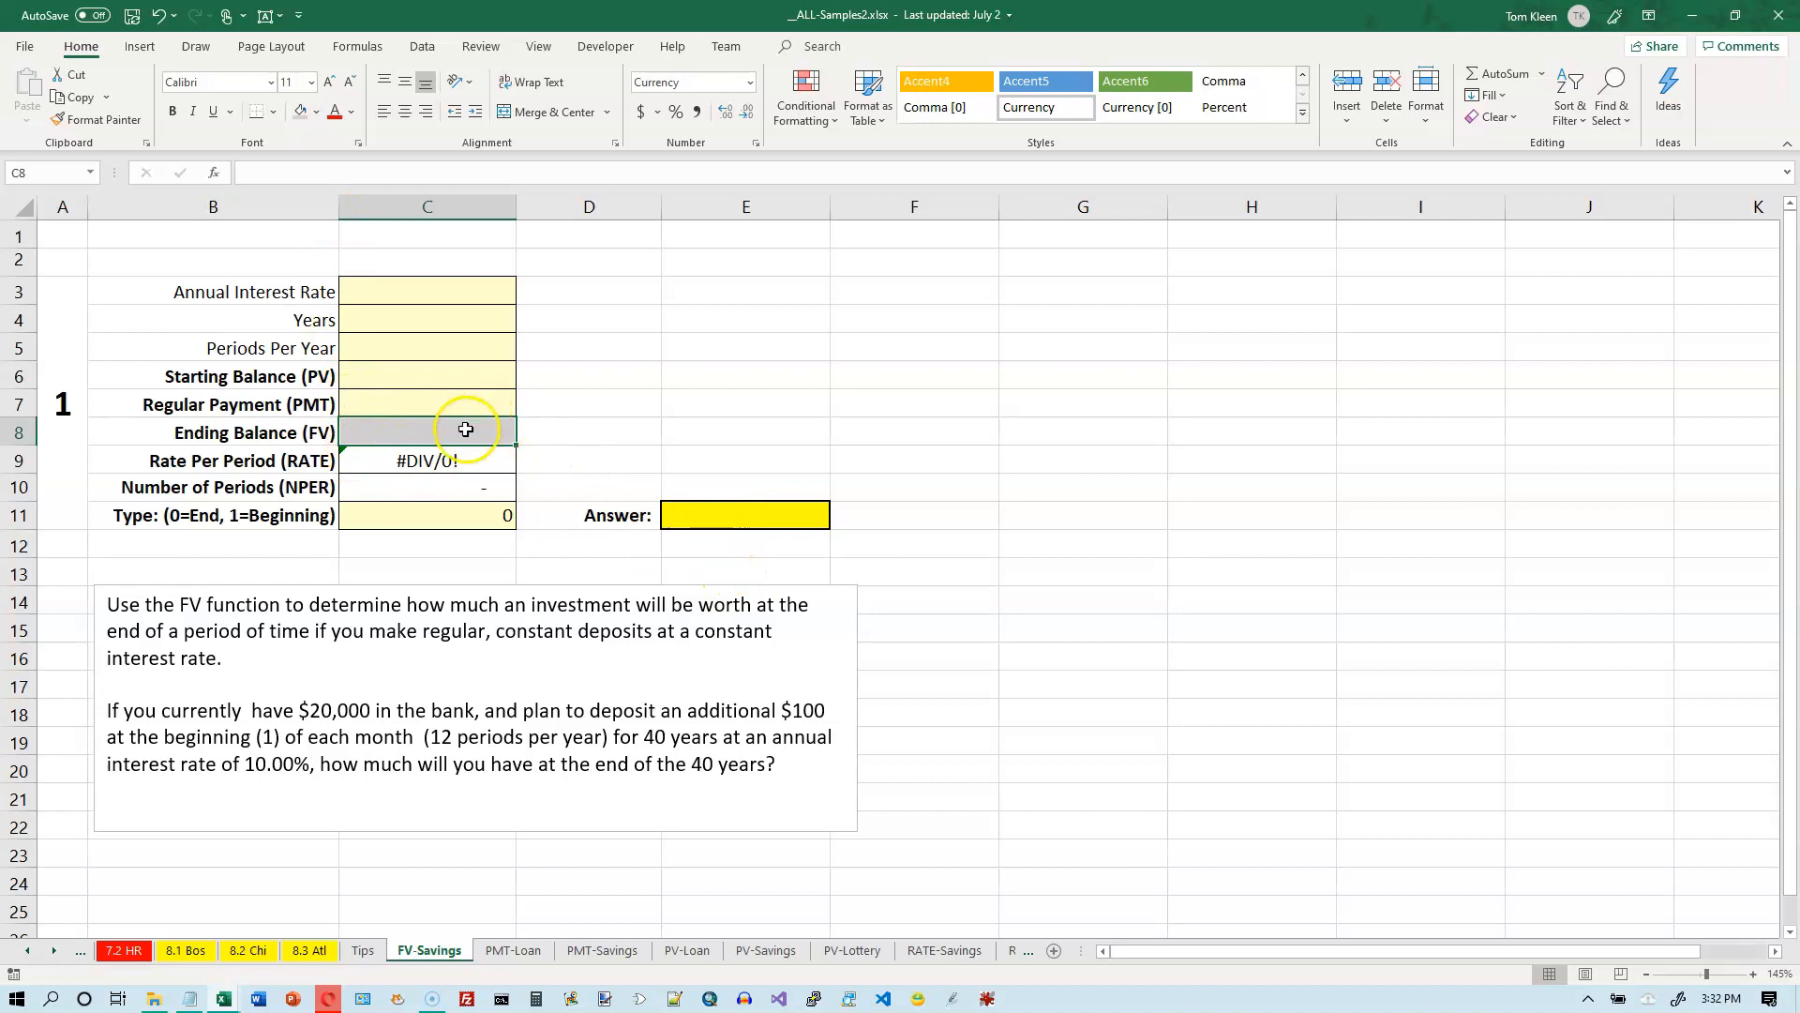
Step: Review the PV, PMT and RATE labels and inspect the formulas for rate per period and number of periods in C9 and C10
{"action": "left_click", "coordinate": [302, 374]}
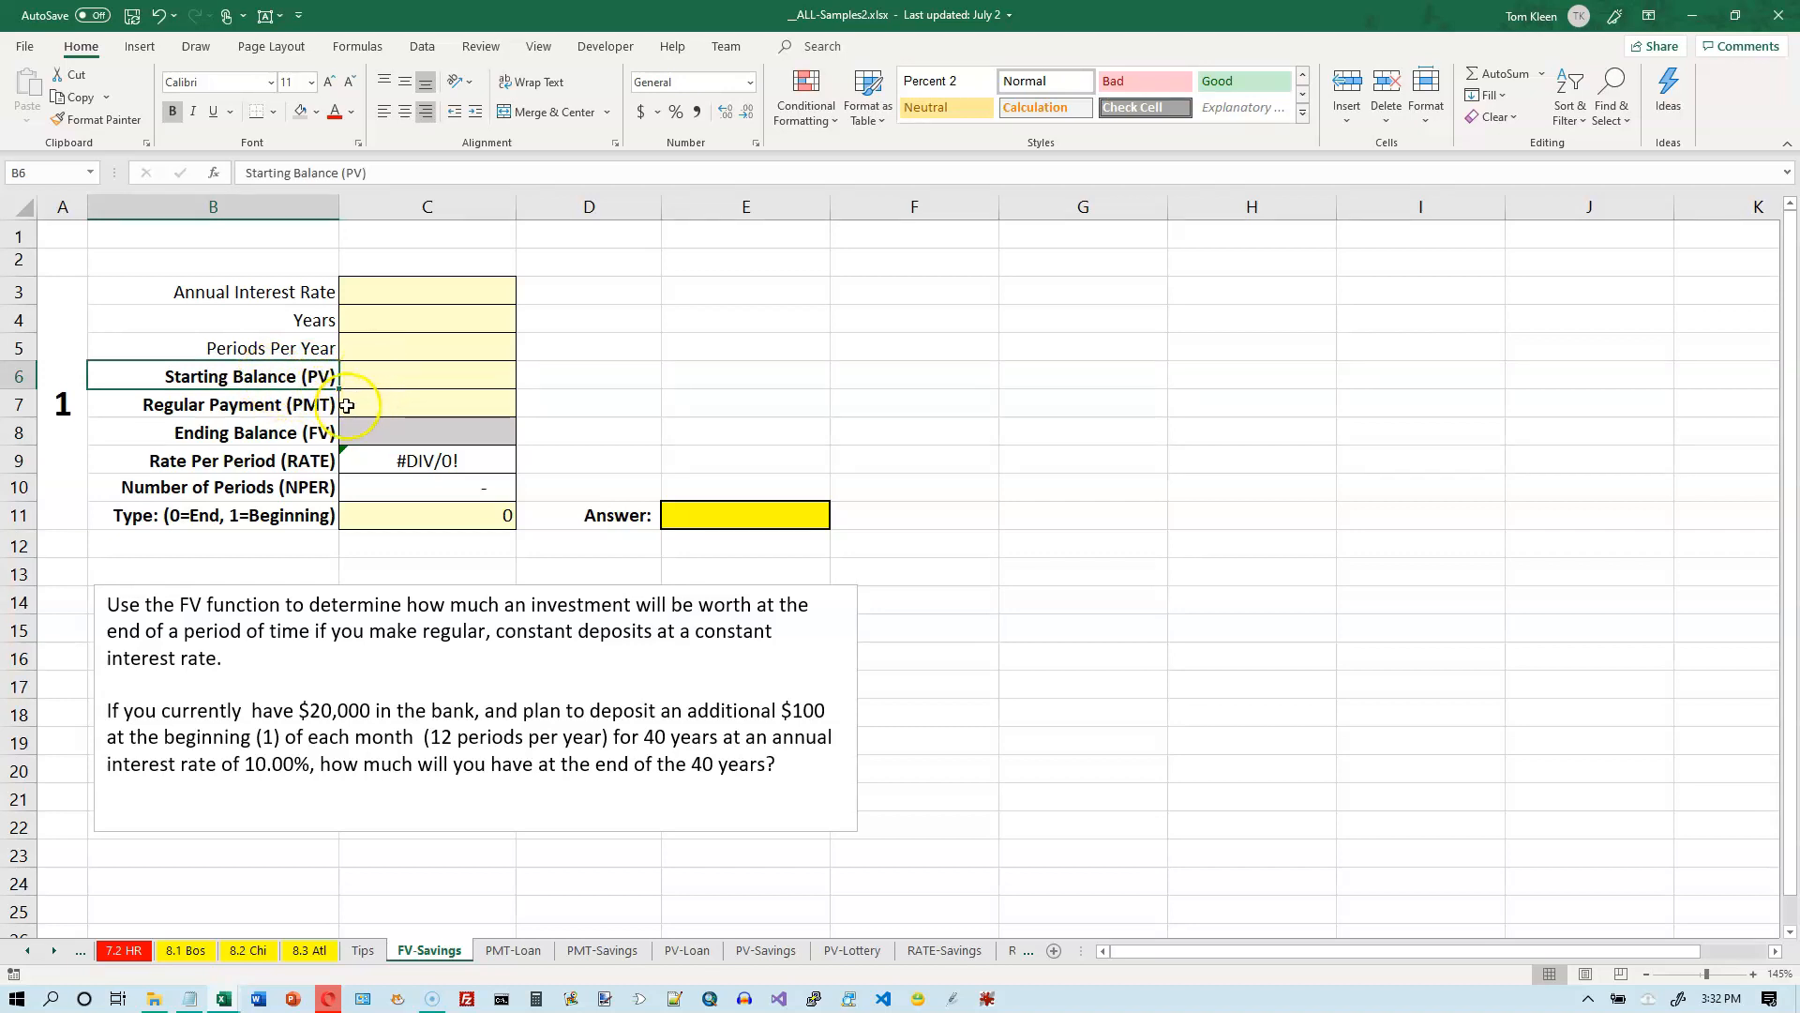
{"action": "left_click", "coordinate": [313, 404]}
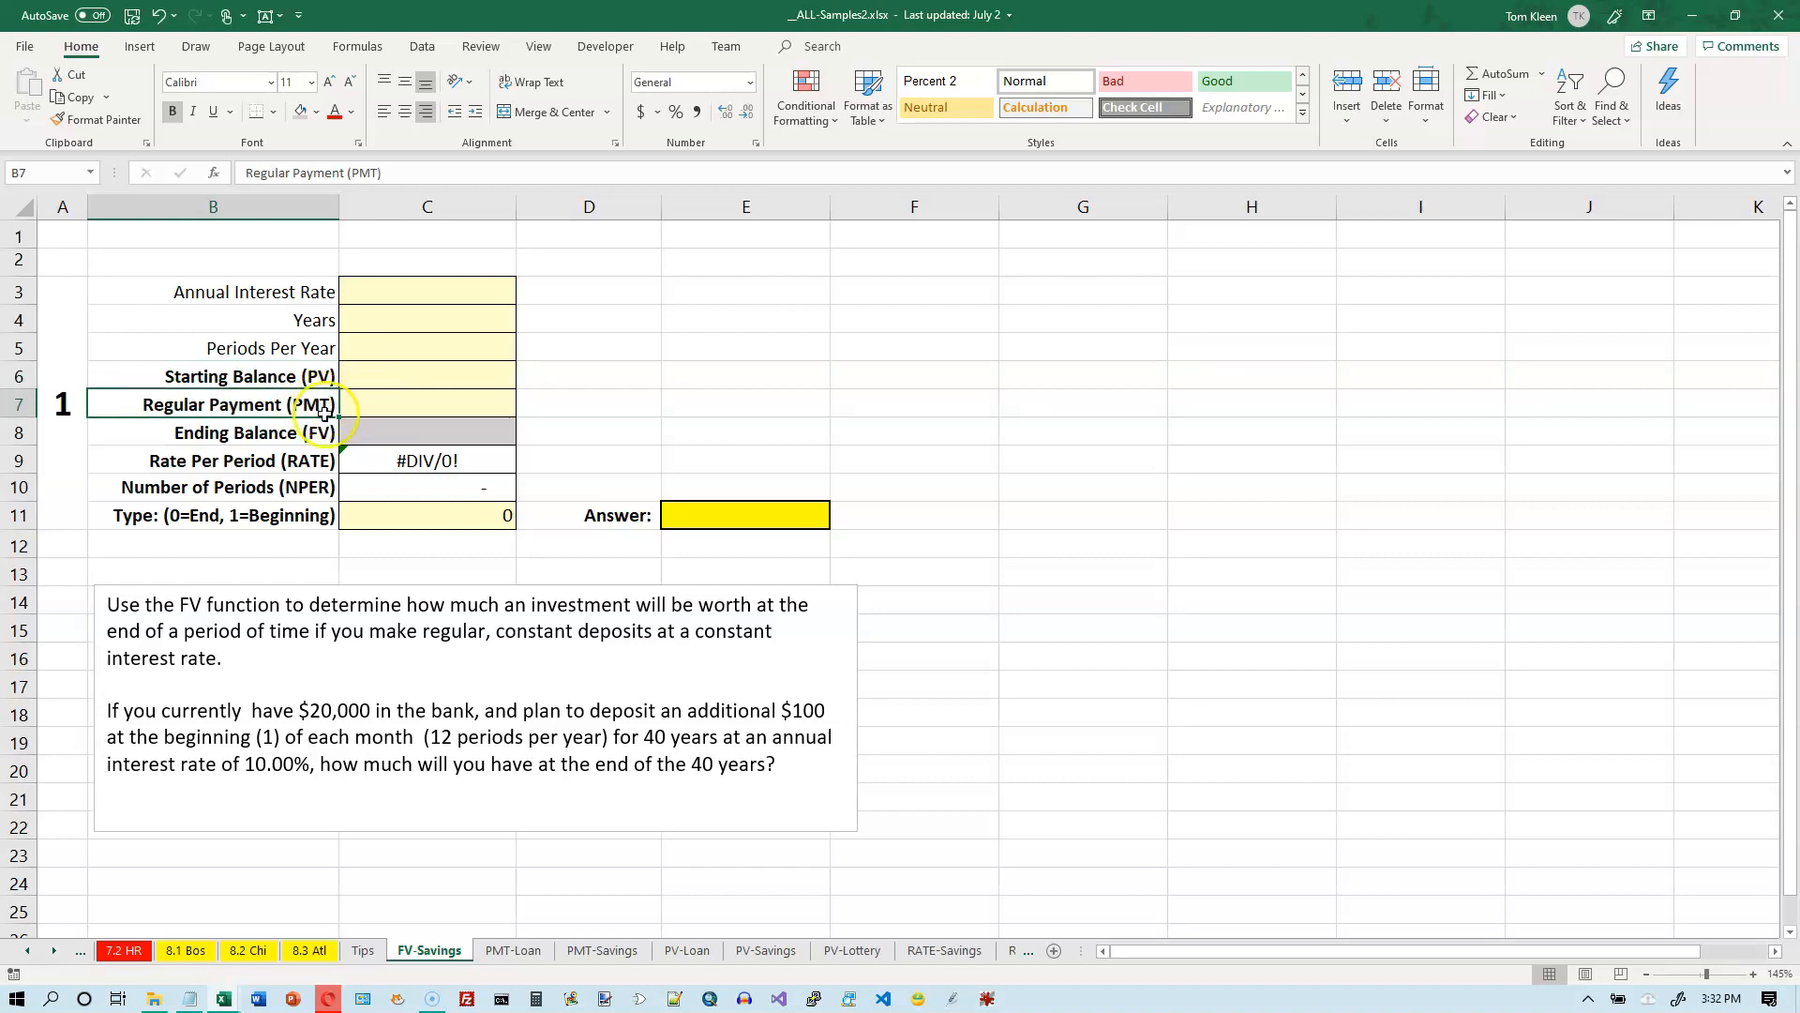
{"action": "left_click", "coordinate": [308, 460]}
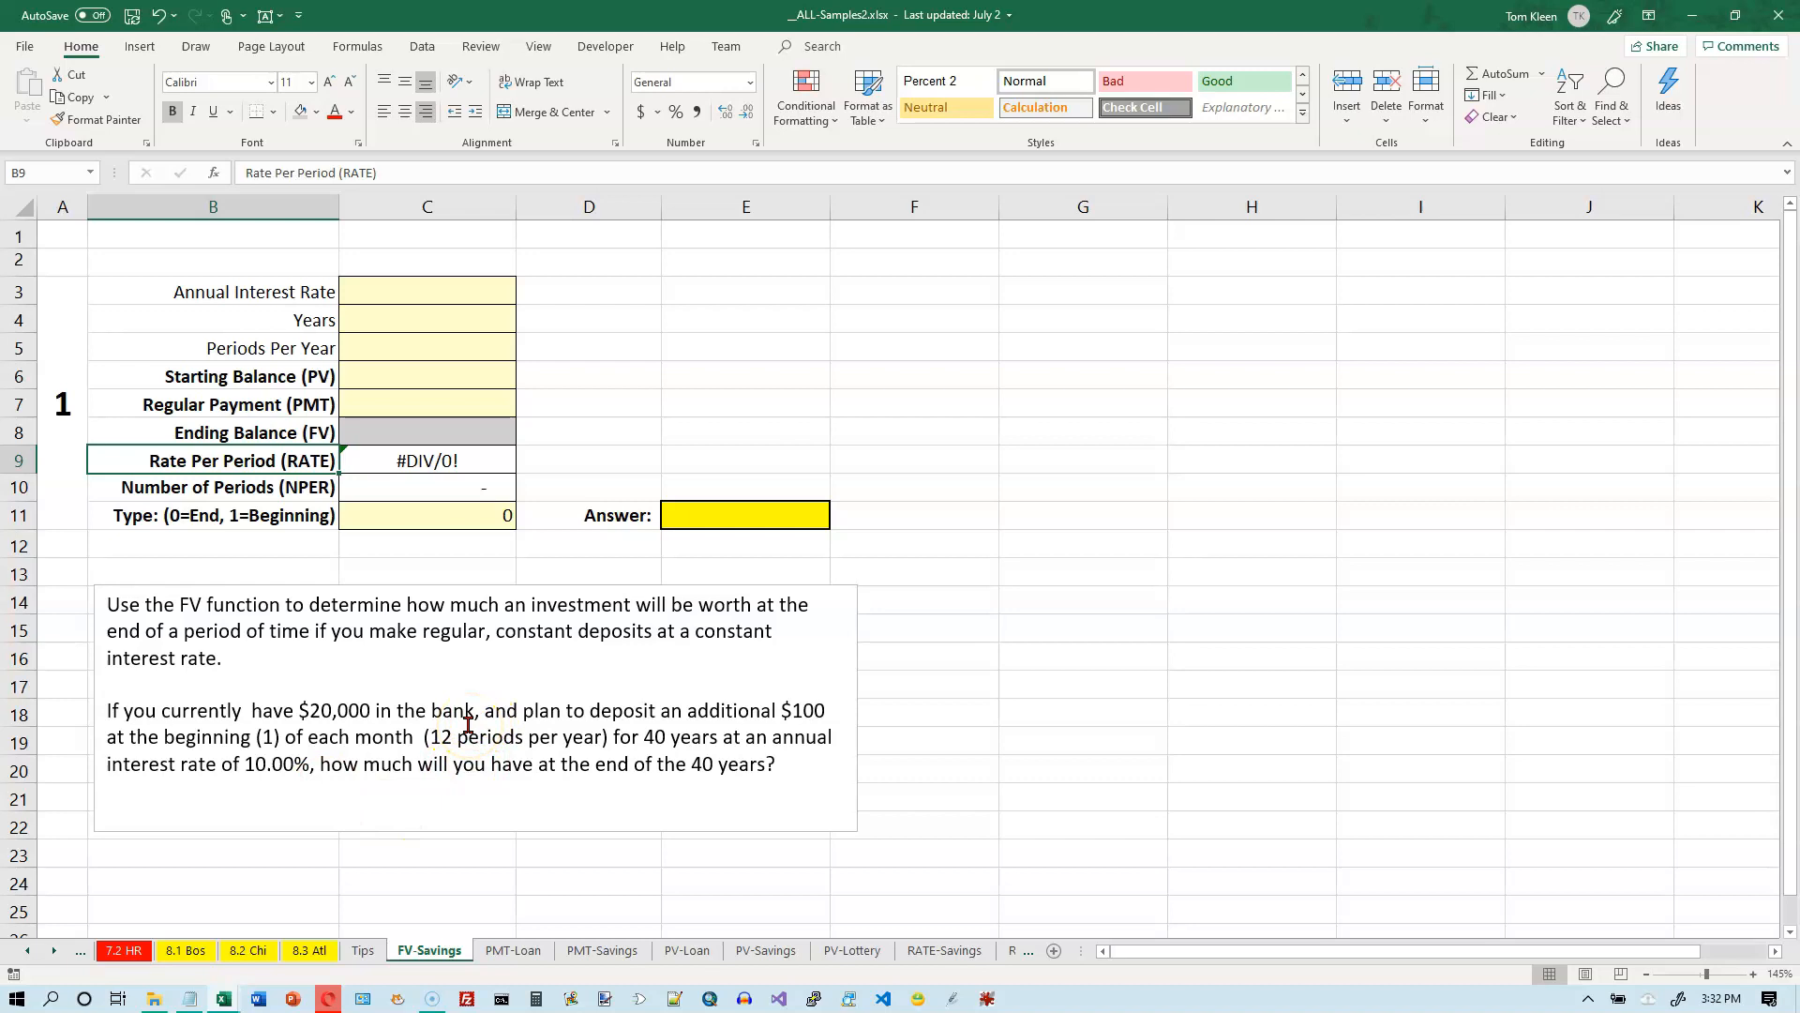
{"action": "left_click", "coordinate": [400, 487]}
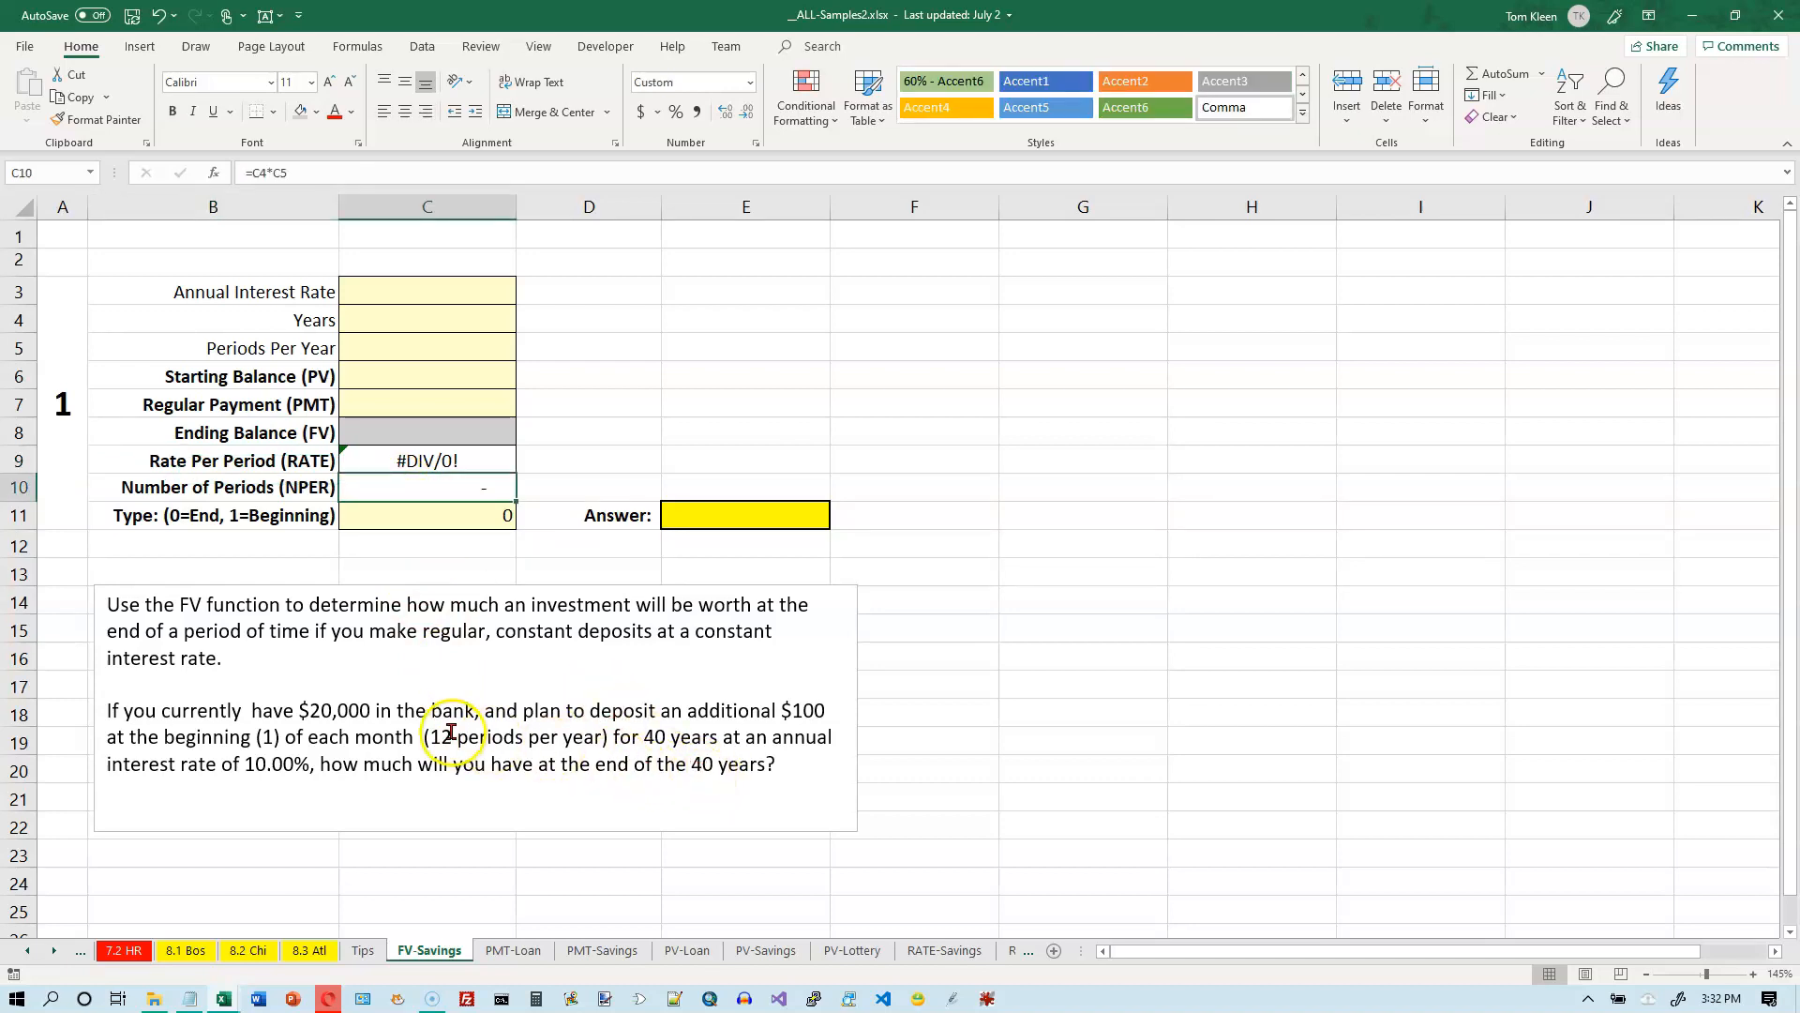
{"action": "left_click", "coordinate": [431, 459]}
{"action": "double_click", "coordinate": [430, 459]}
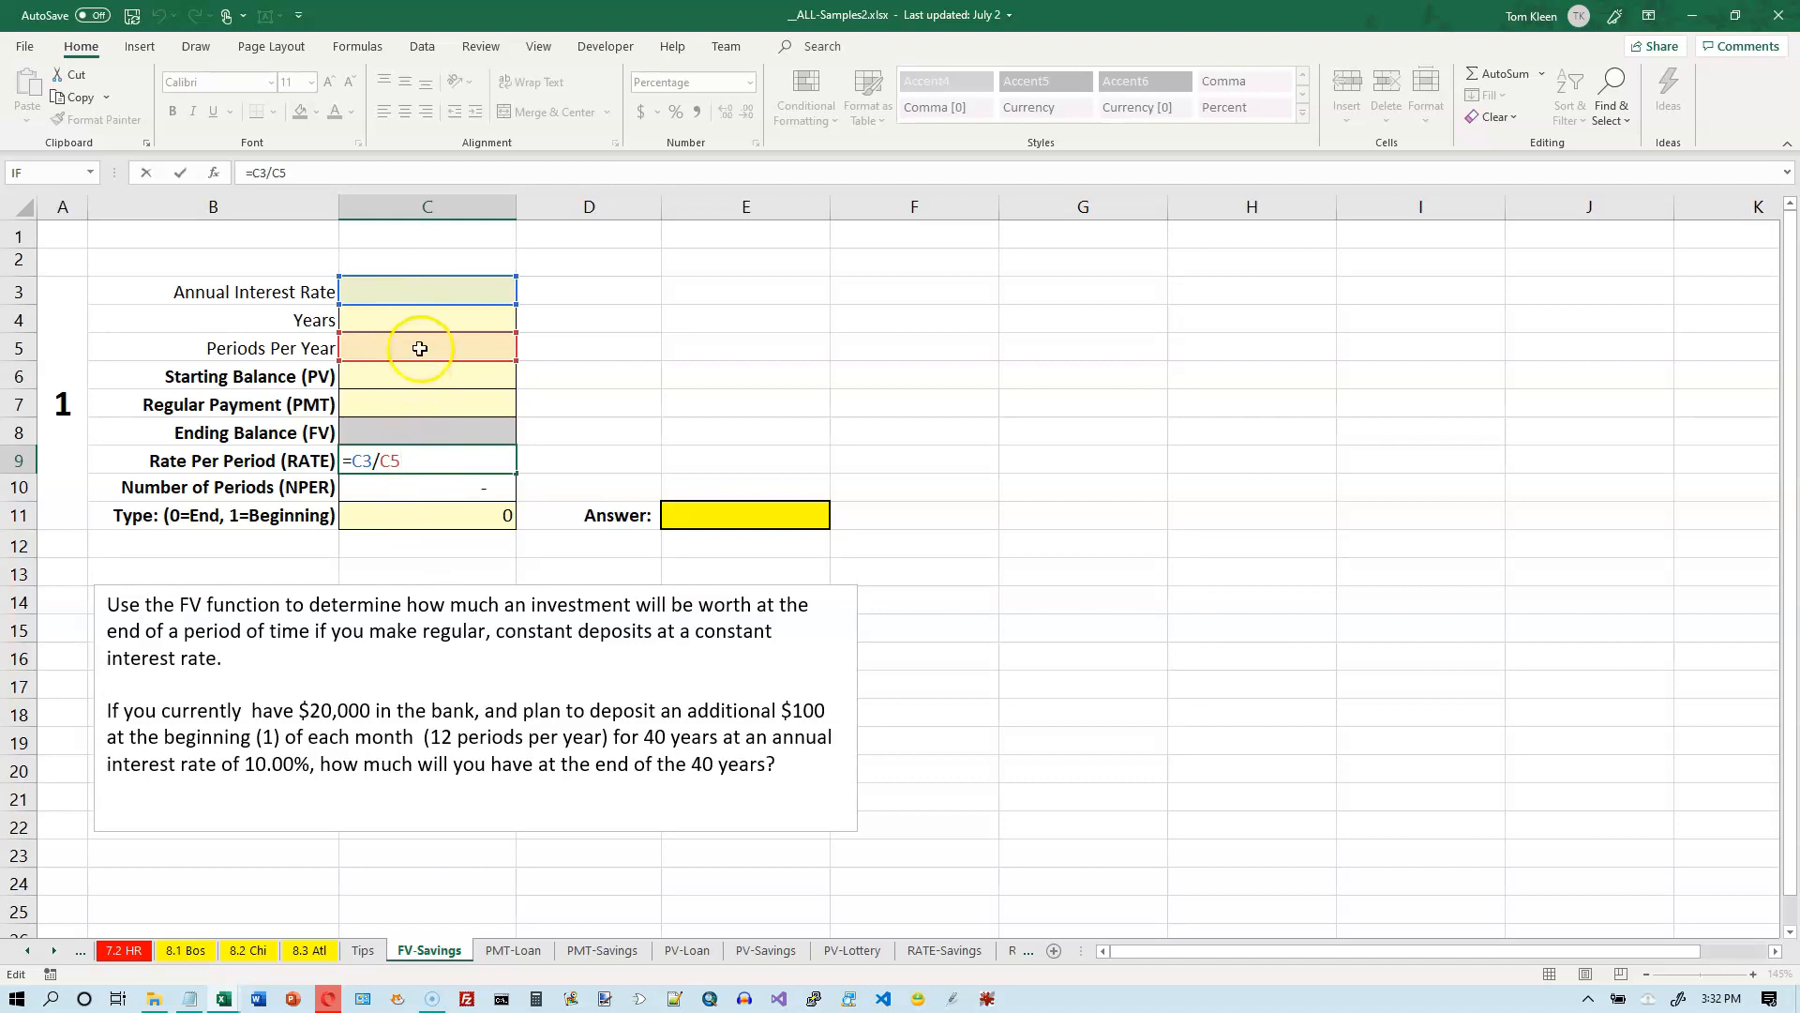
{"action": "left_click", "coordinate": [422, 290]}
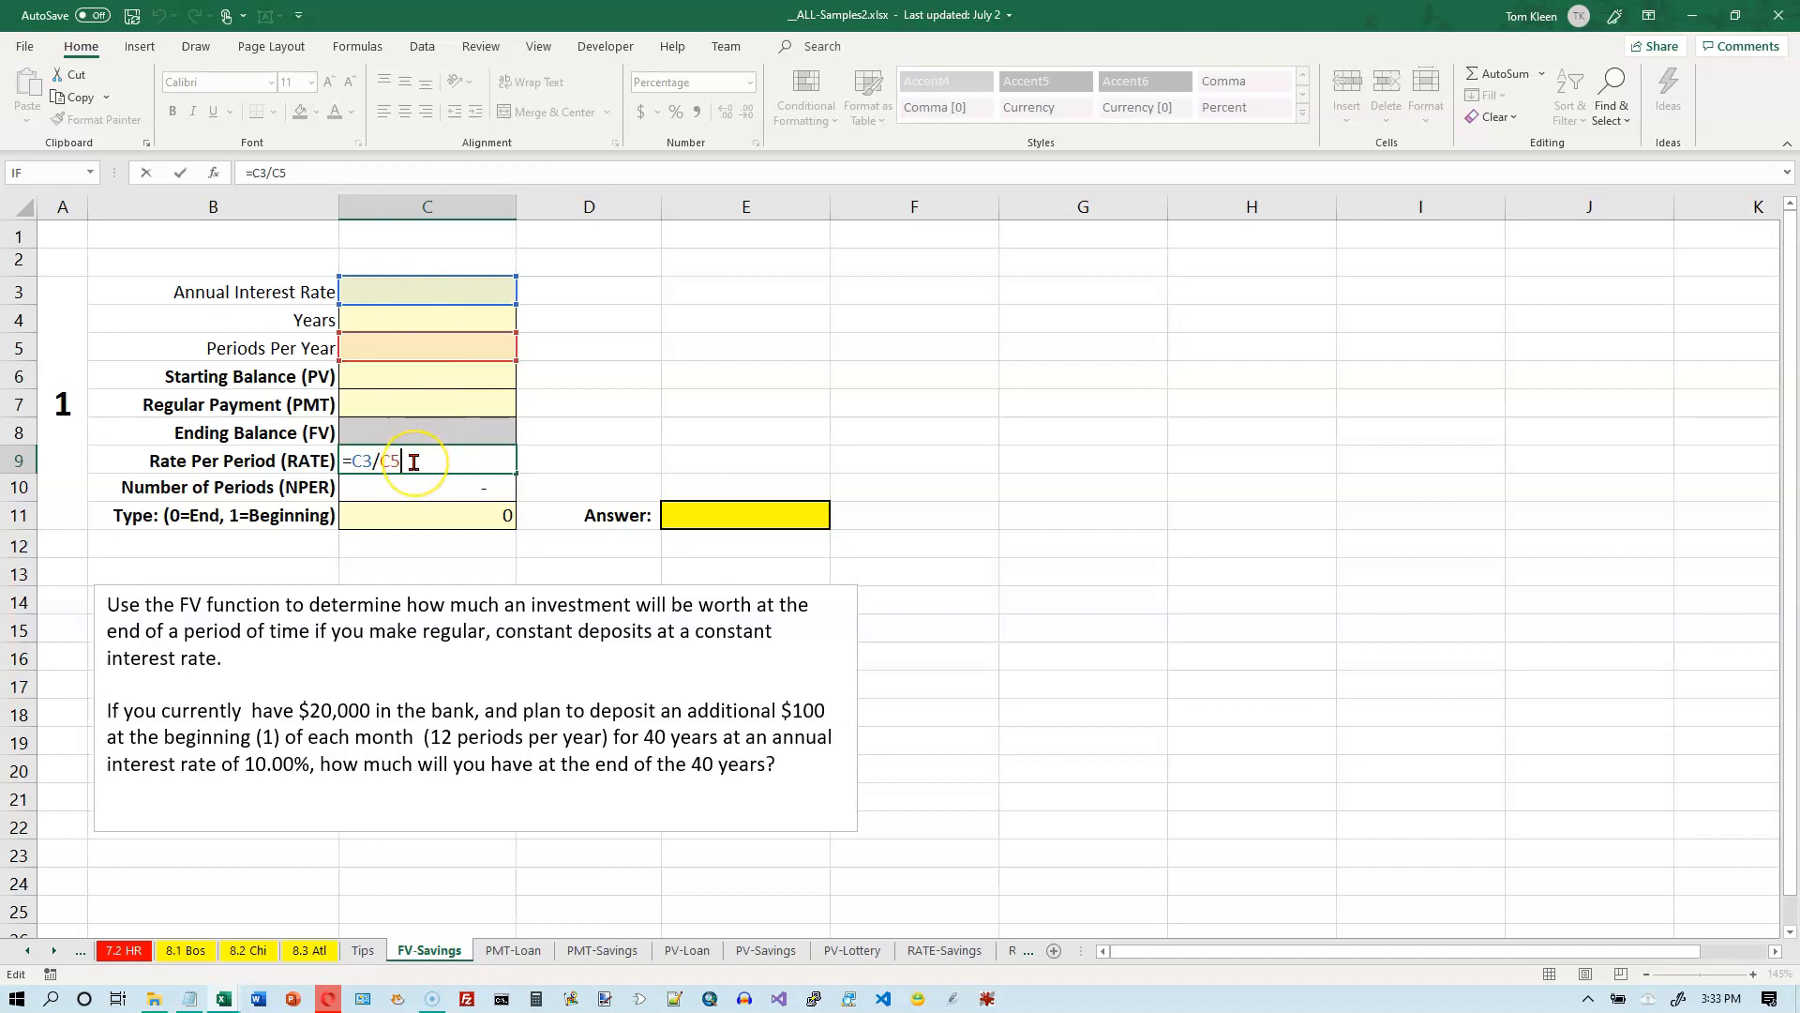
{"action": "key", "text": "ctrl+Return"}
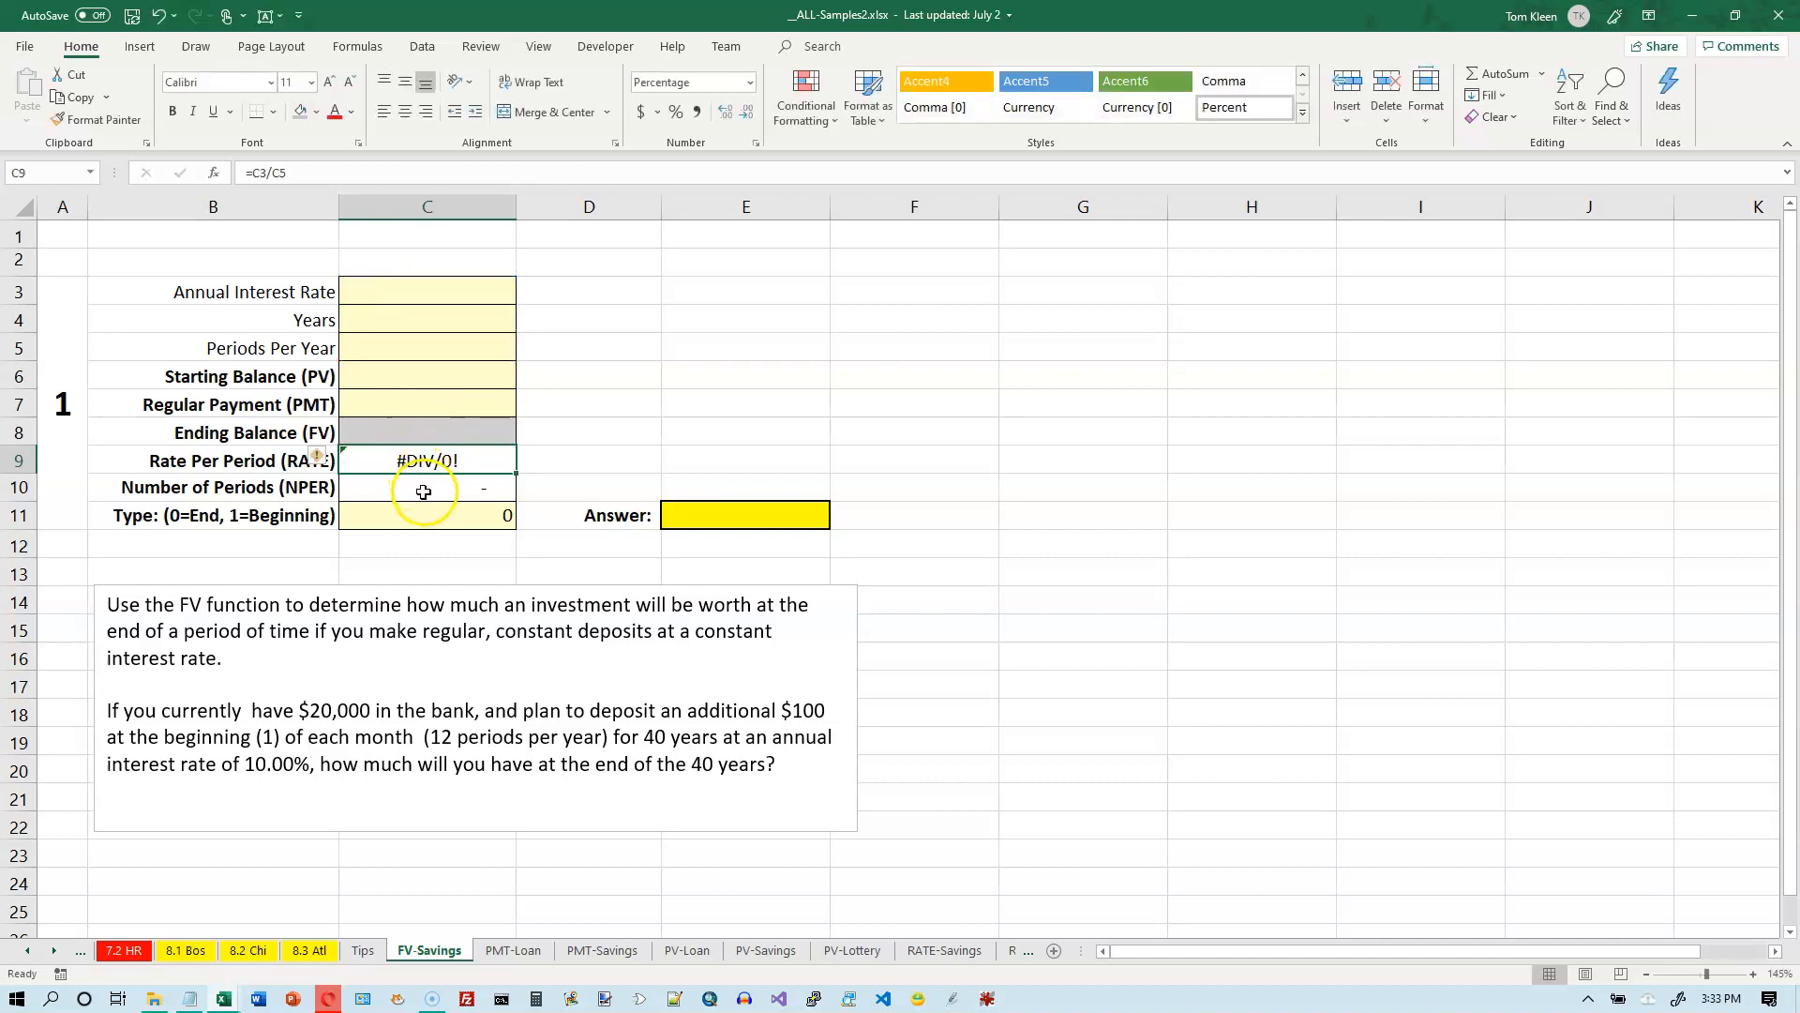
{"action": "double_click", "coordinate": [424, 486]}
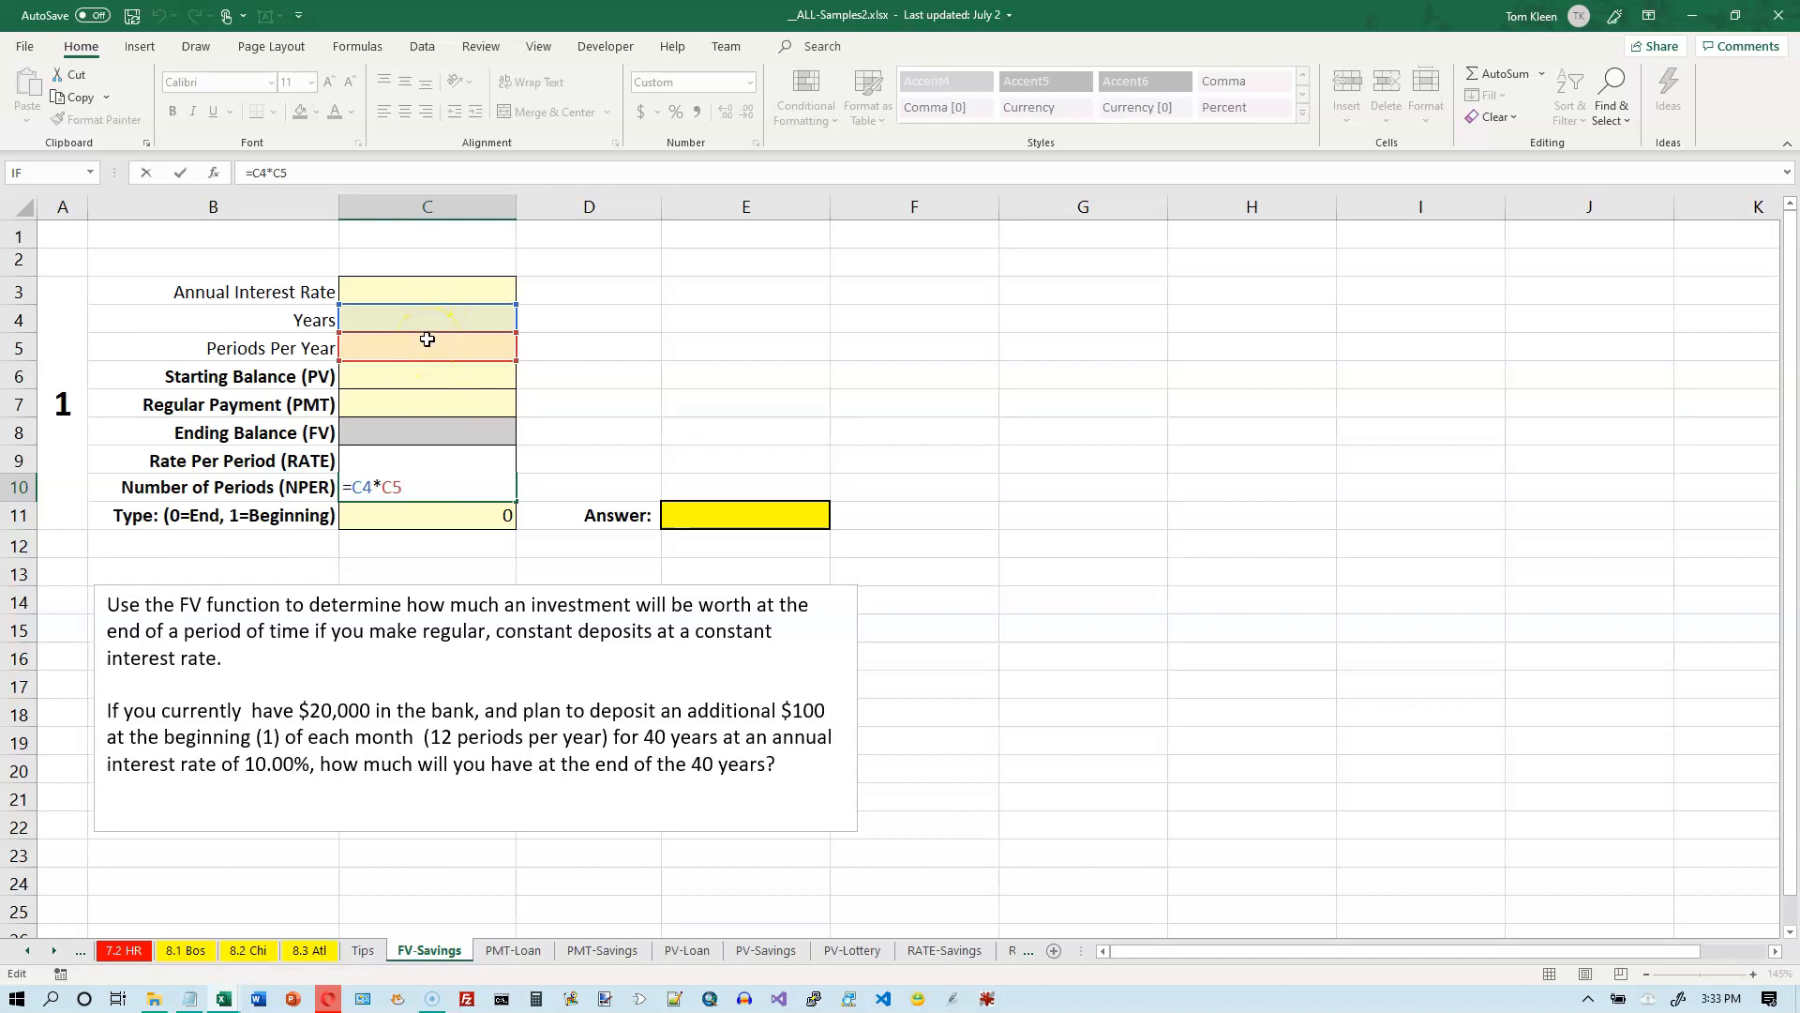
{"action": "key", "text": "ctrl+Return"}
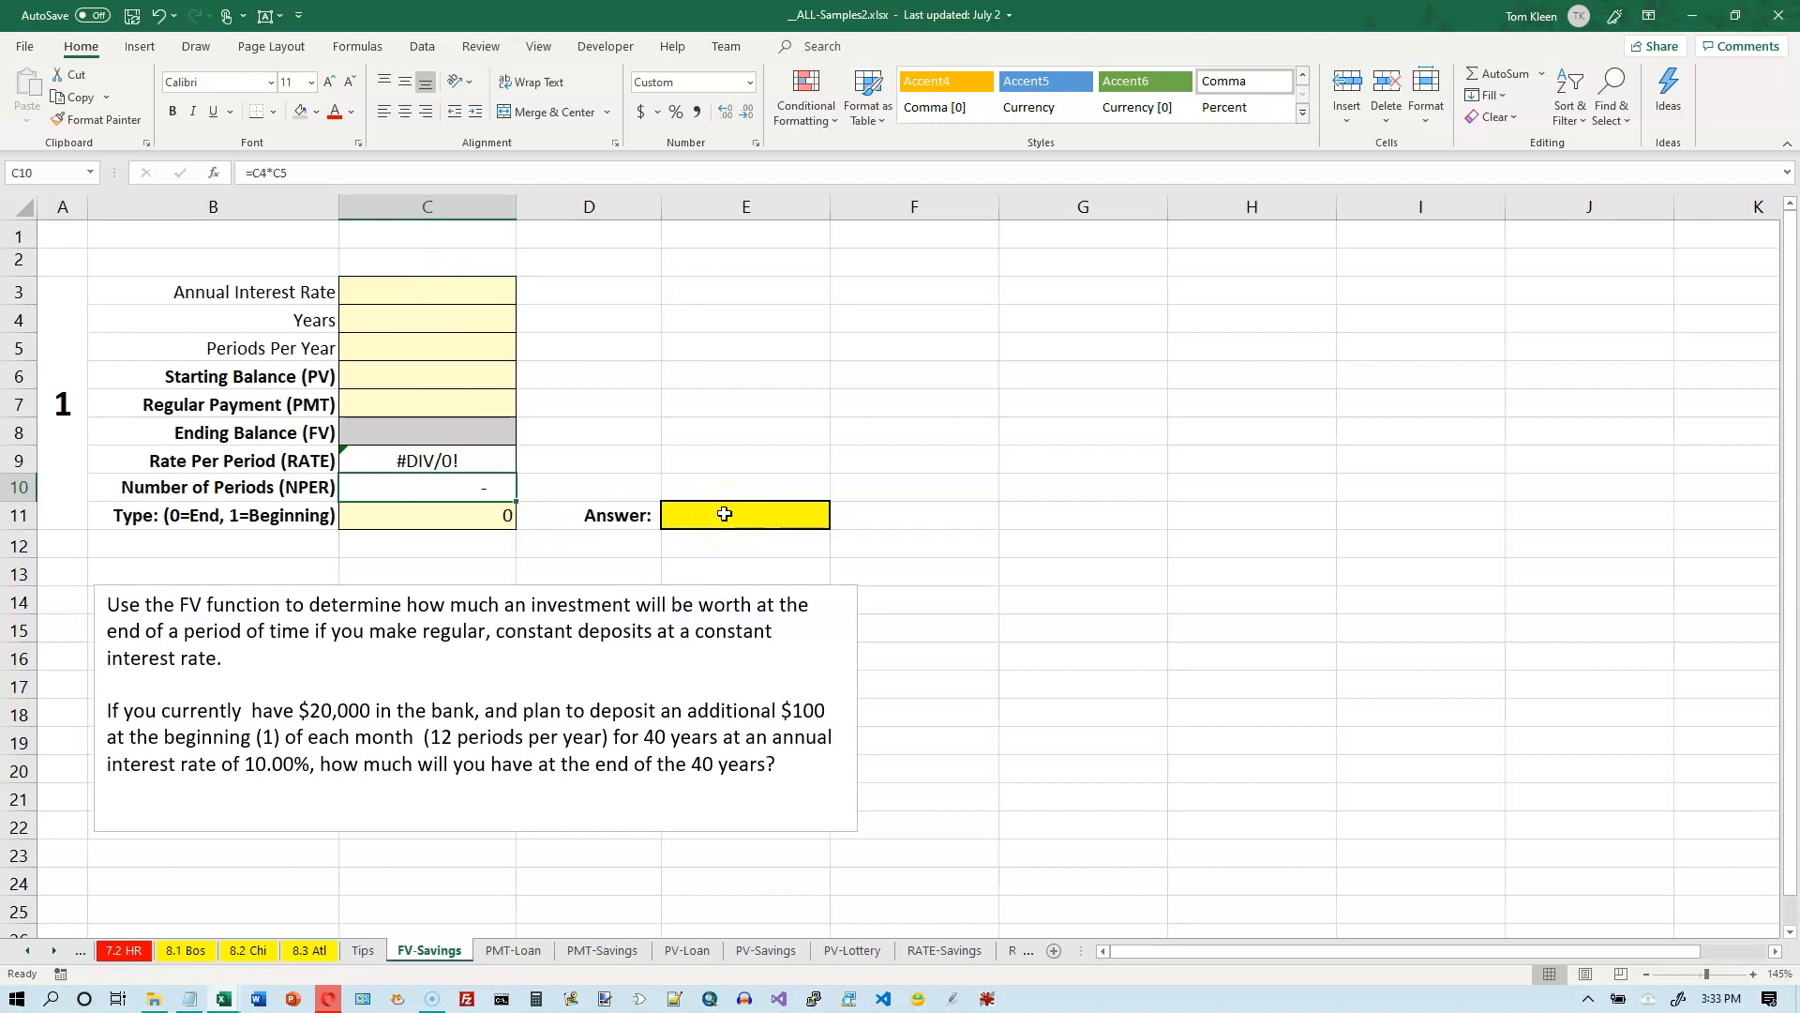
Step: Enter an annual interest rate of 10%, 40 years and 12 periods per year in C3:C5
{"action": "left_click", "coordinate": [462, 294]}
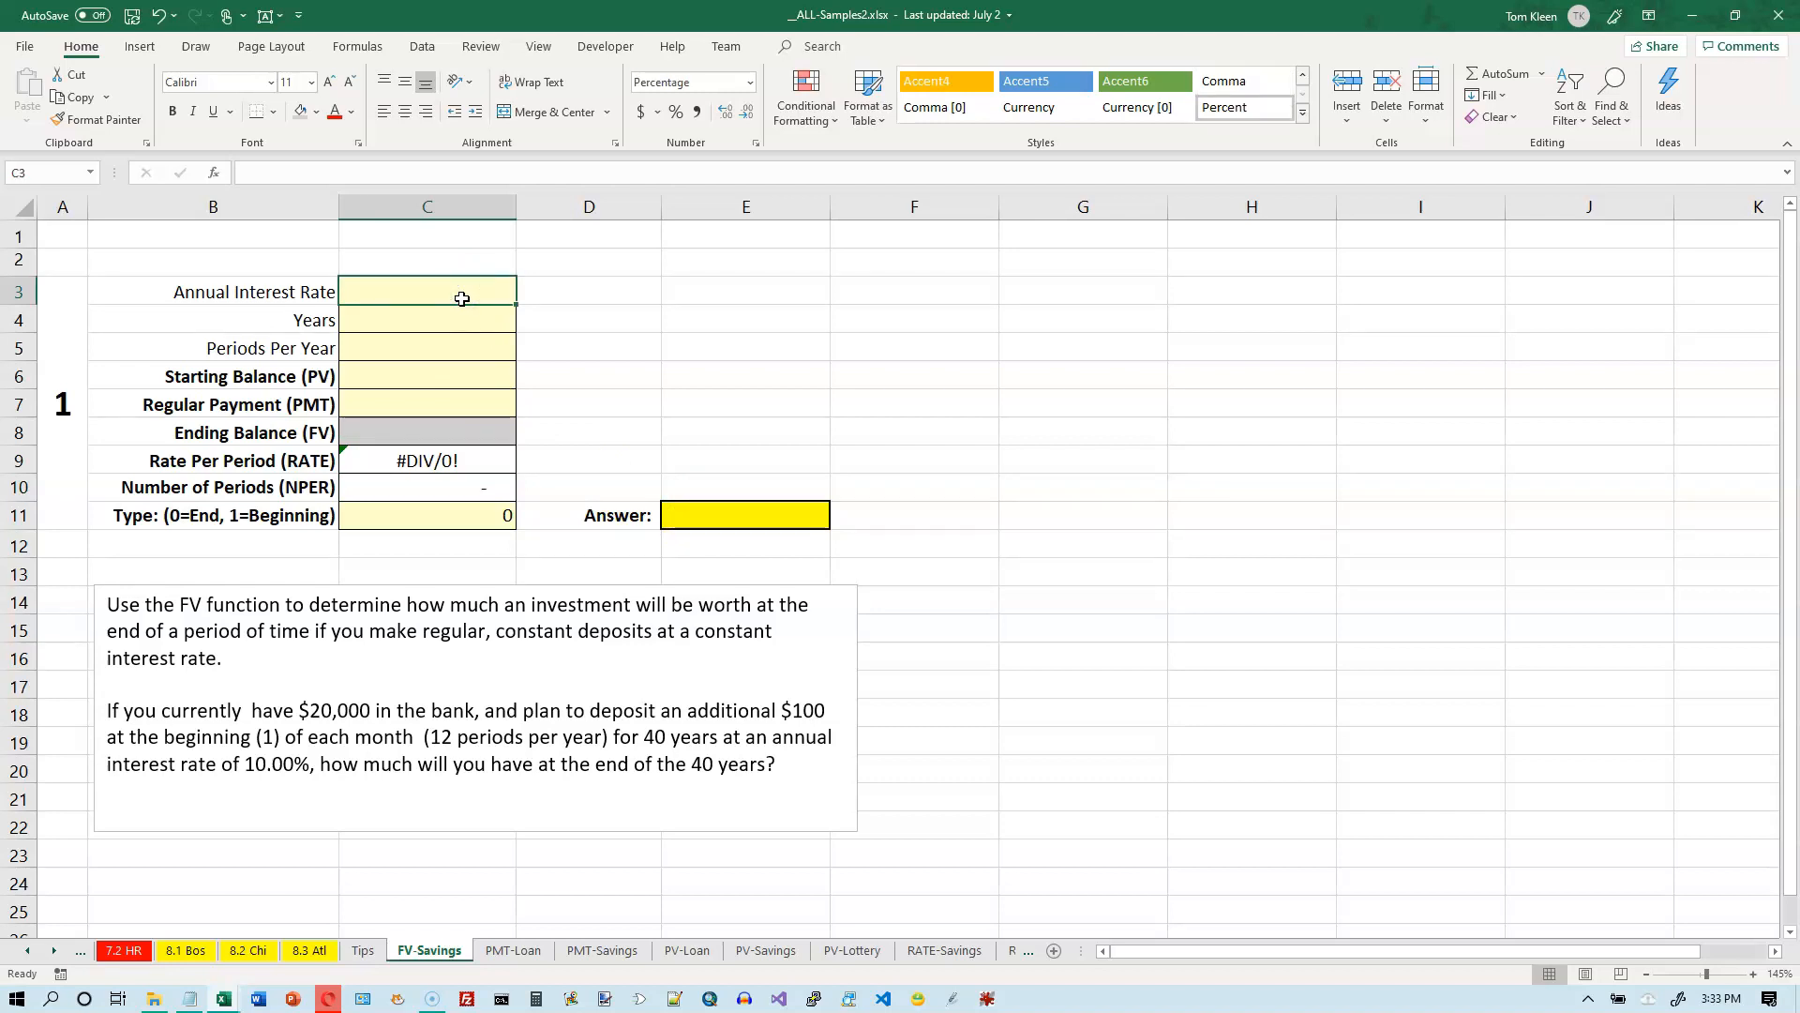
{"action": "type", "text": "10"}
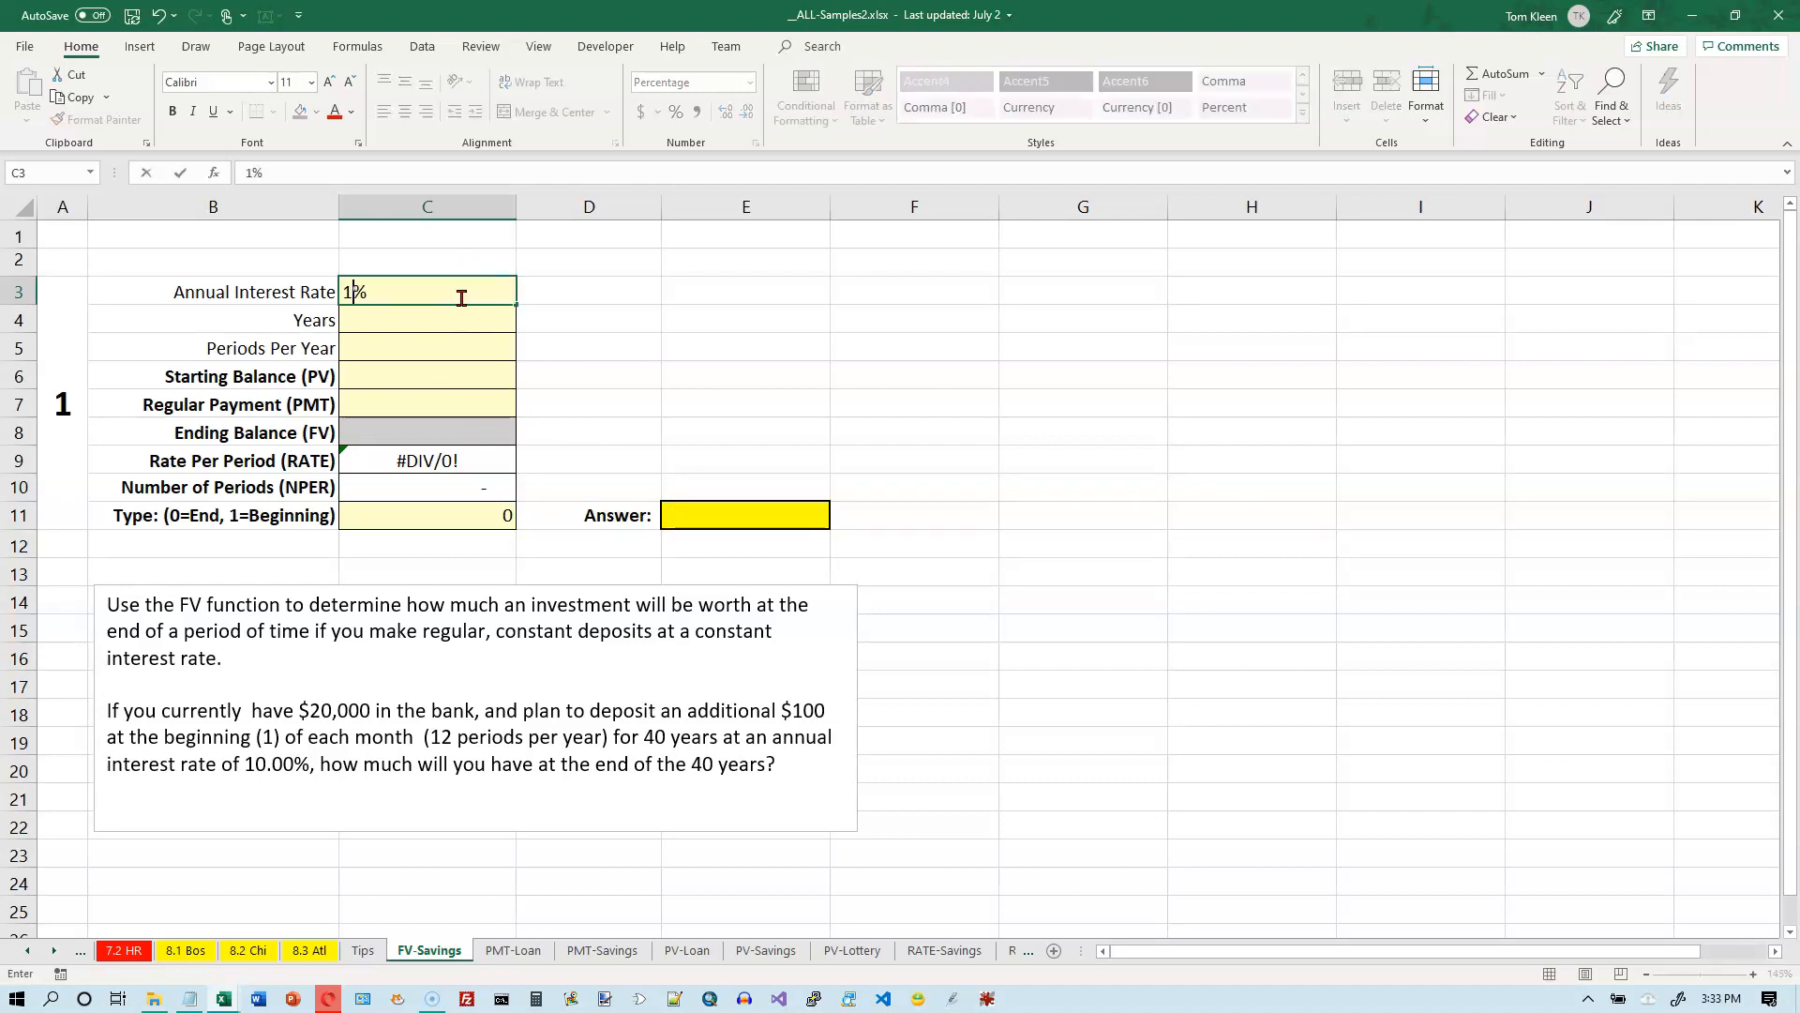
{"action": "key", "text": "Return"}
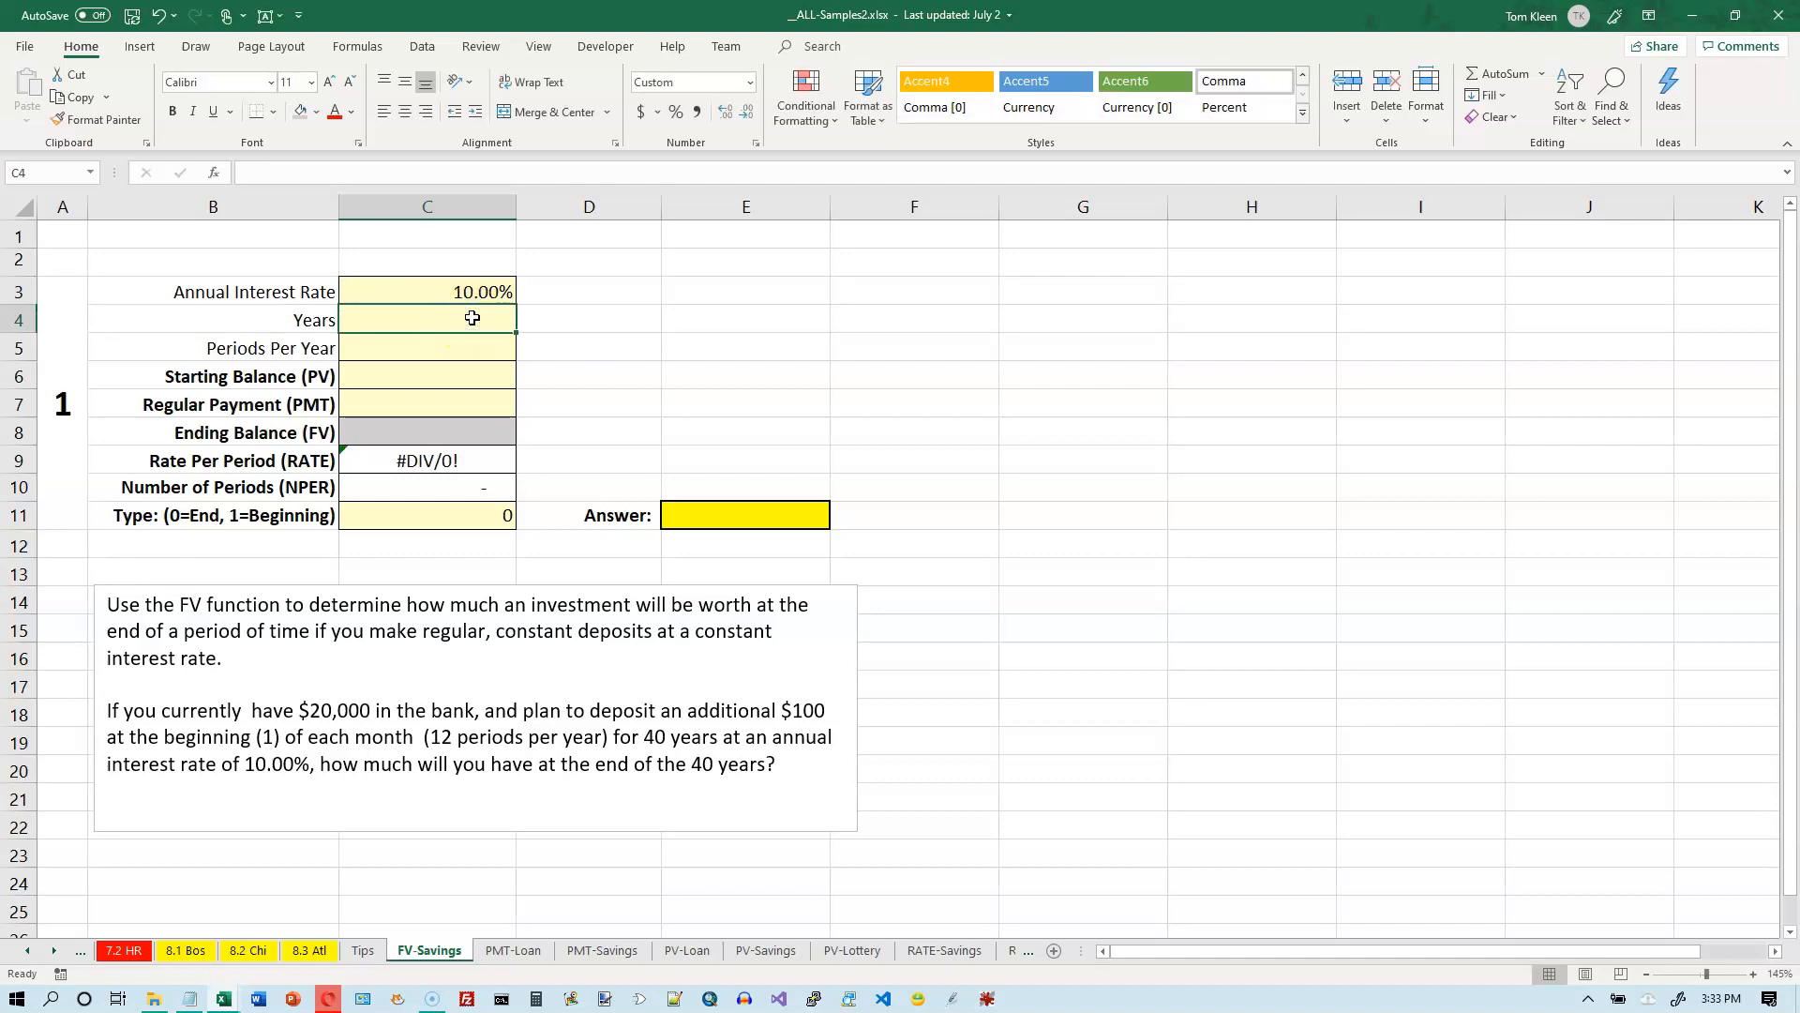
{"action": "type", "text": "40"}
{"action": "key", "text": "Return"}
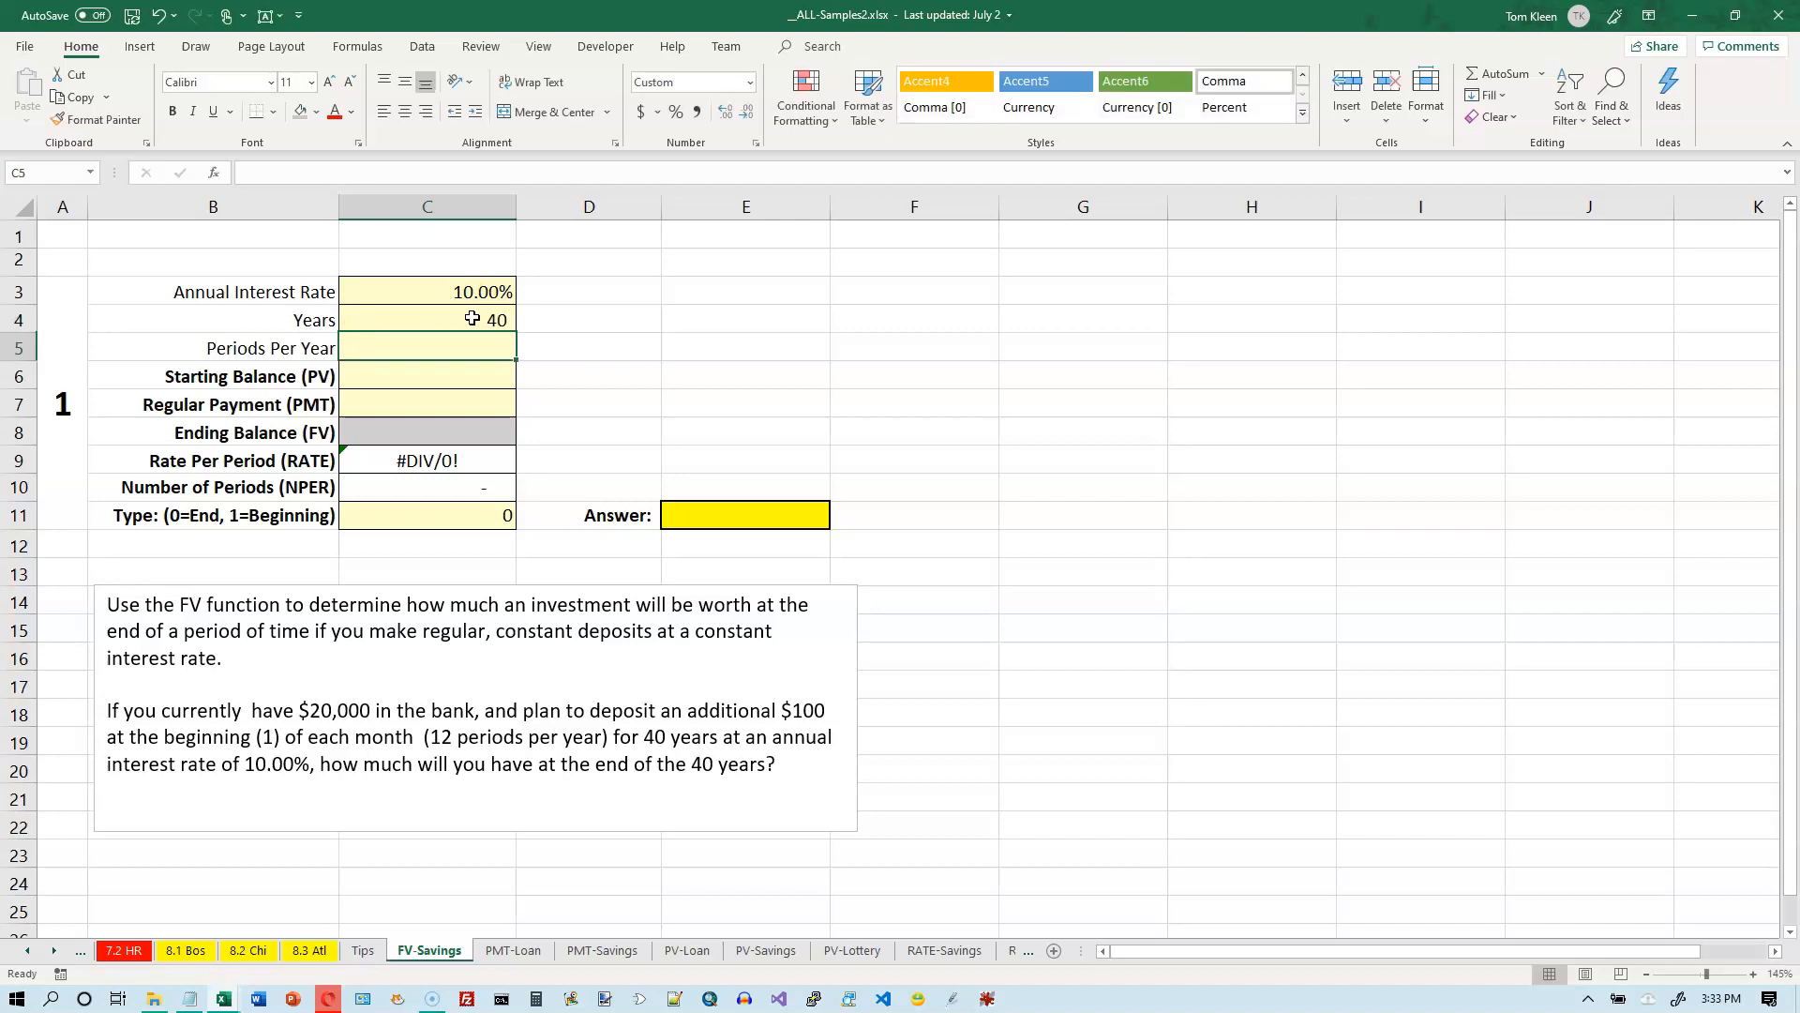
{"action": "type", "text": "12"}
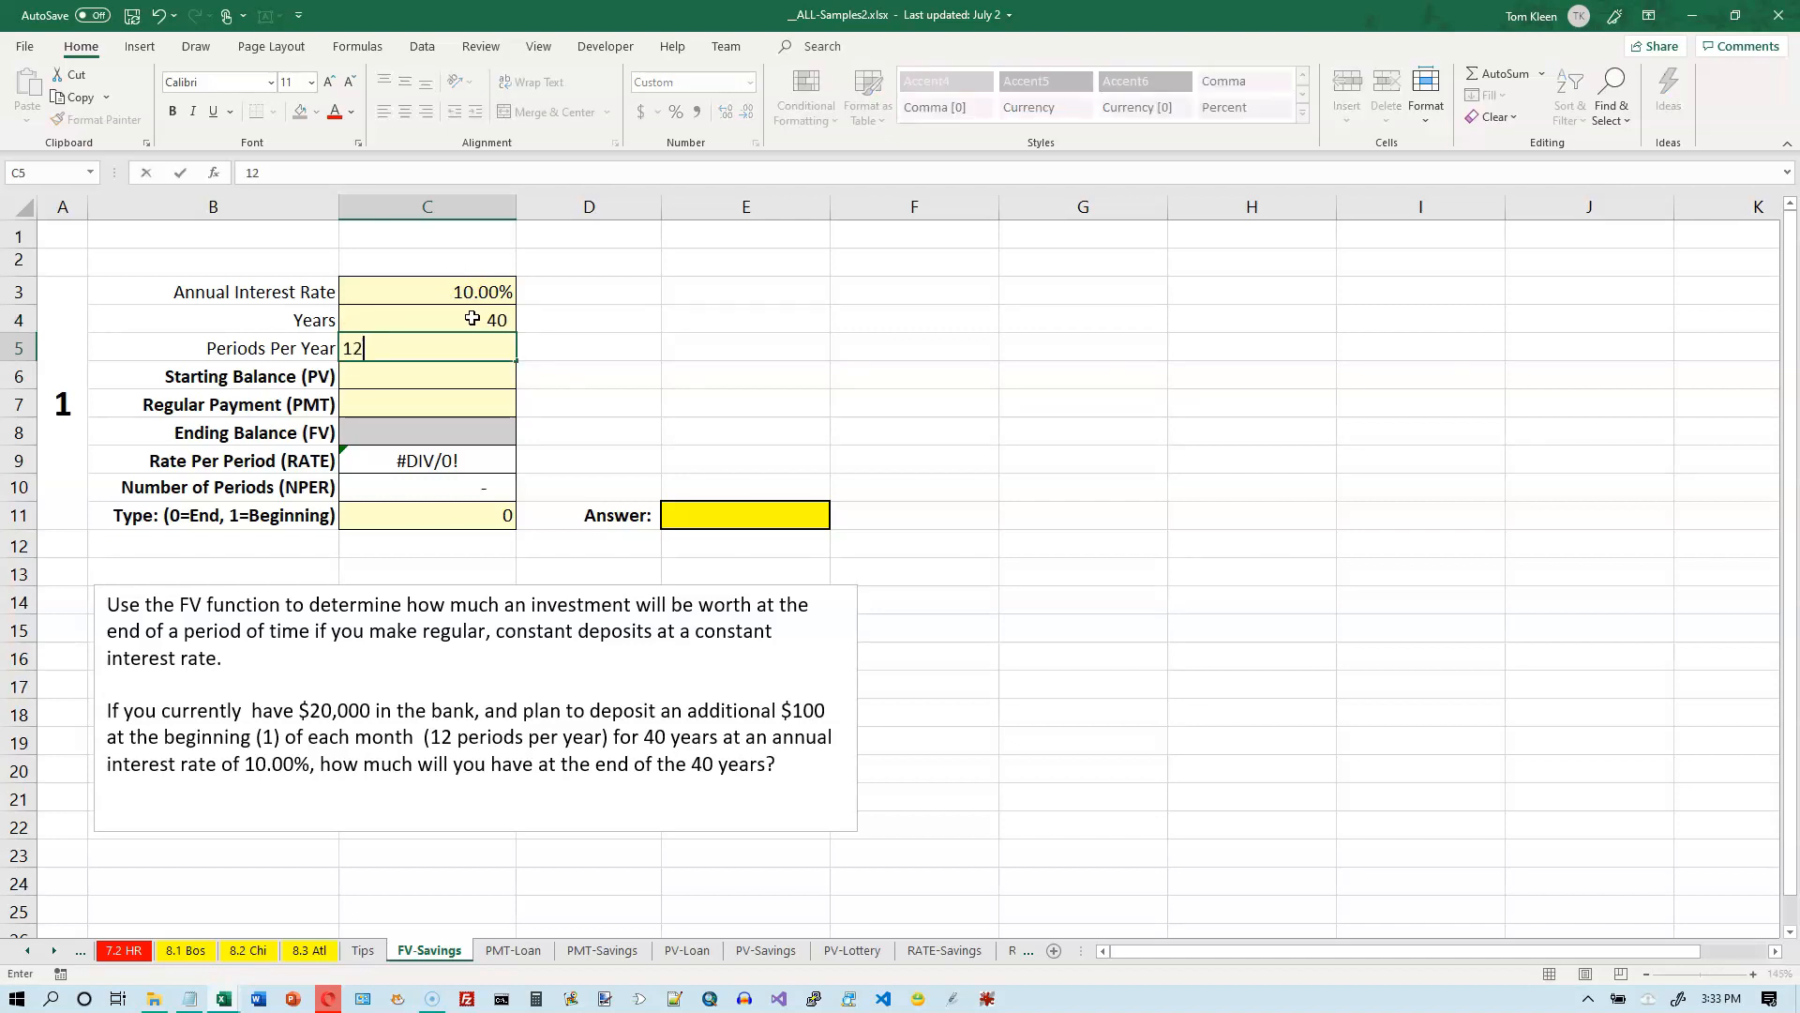
{"action": "key", "text": "Return"}
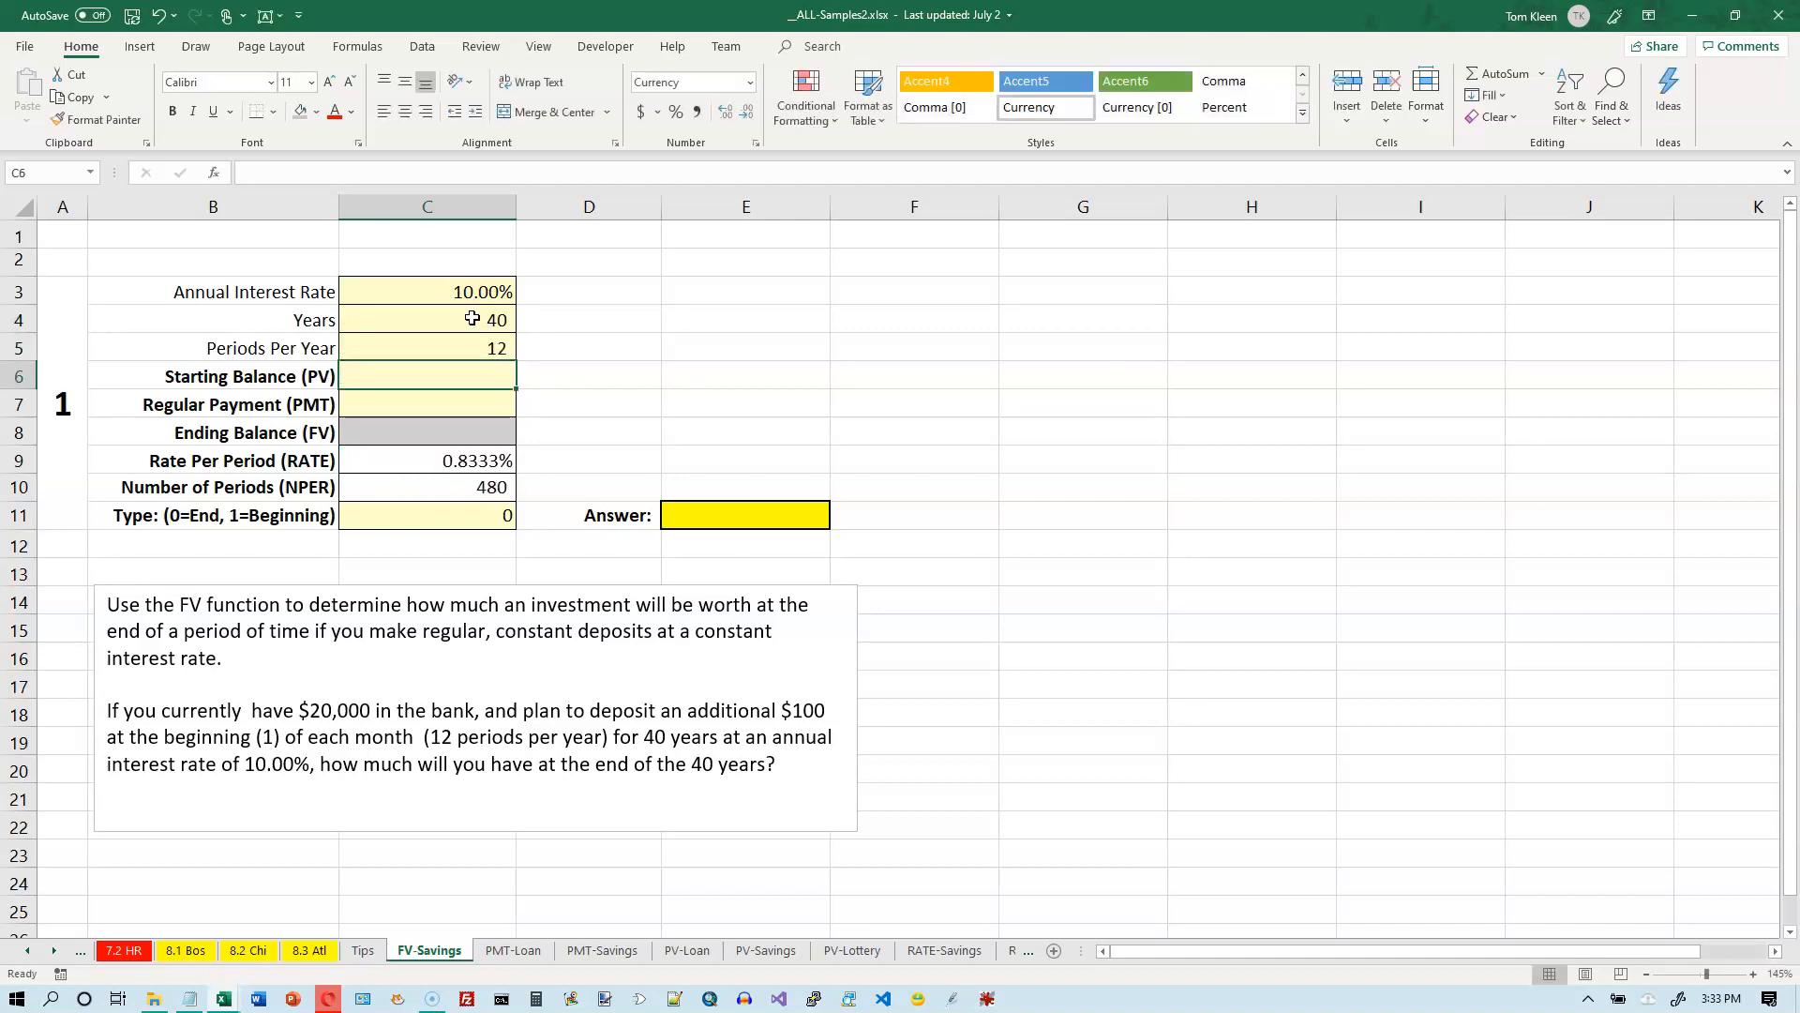
Step: Enter a starting balance of 20000 and a regular payment of 100, and set the payment type to 1 in C11
{"action": "type", "text": "20000"}
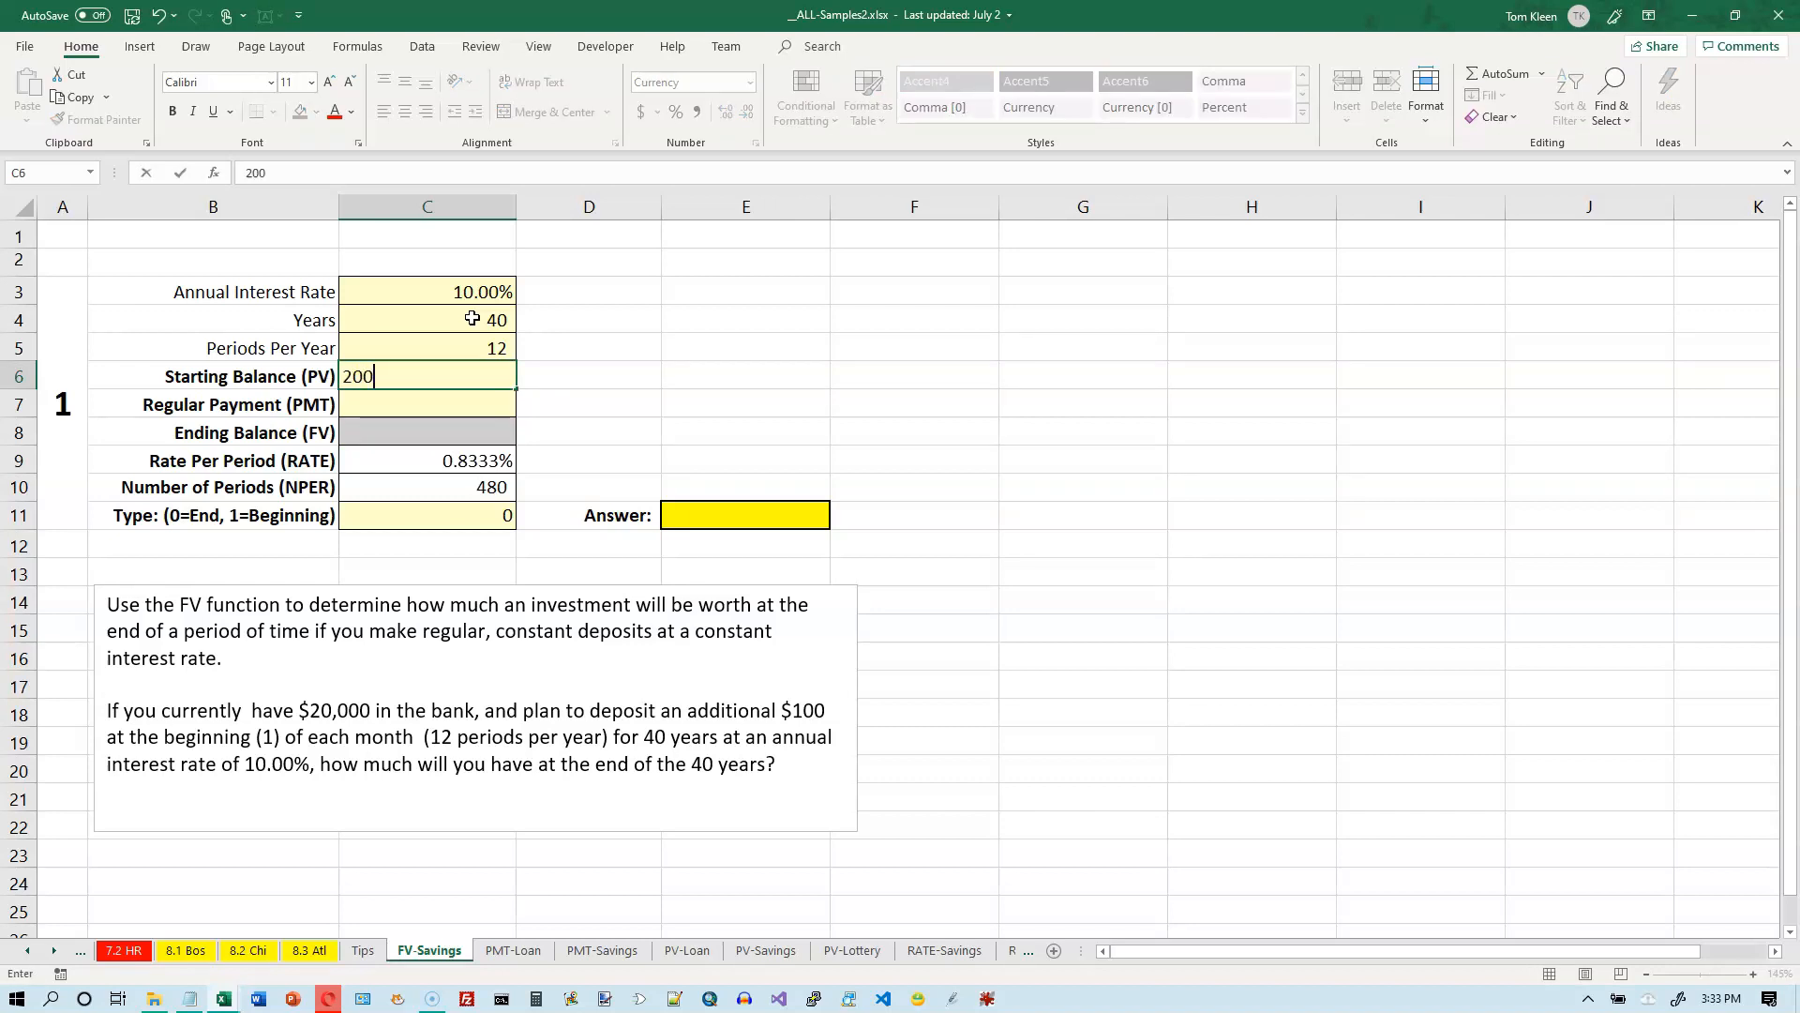
{"action": "key", "text": "Return"}
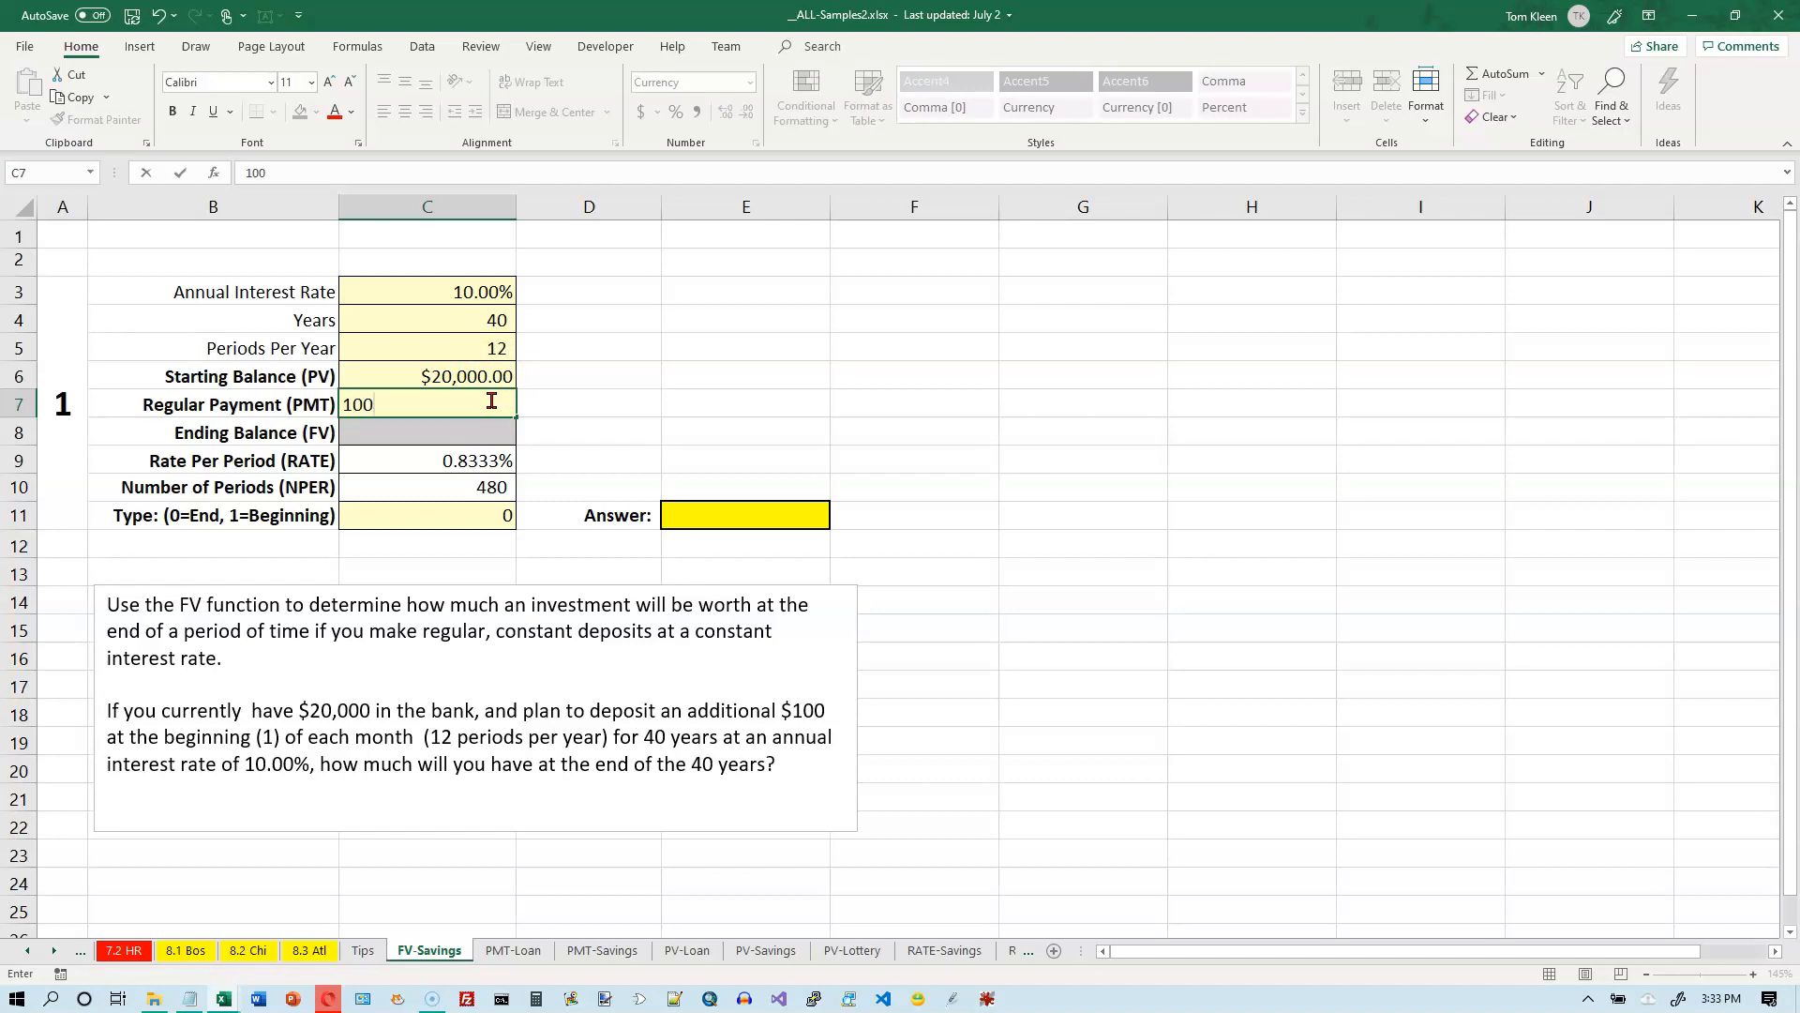
{"action": "key", "text": "Return"}
{"action": "left_click", "coordinate": [474, 511]}
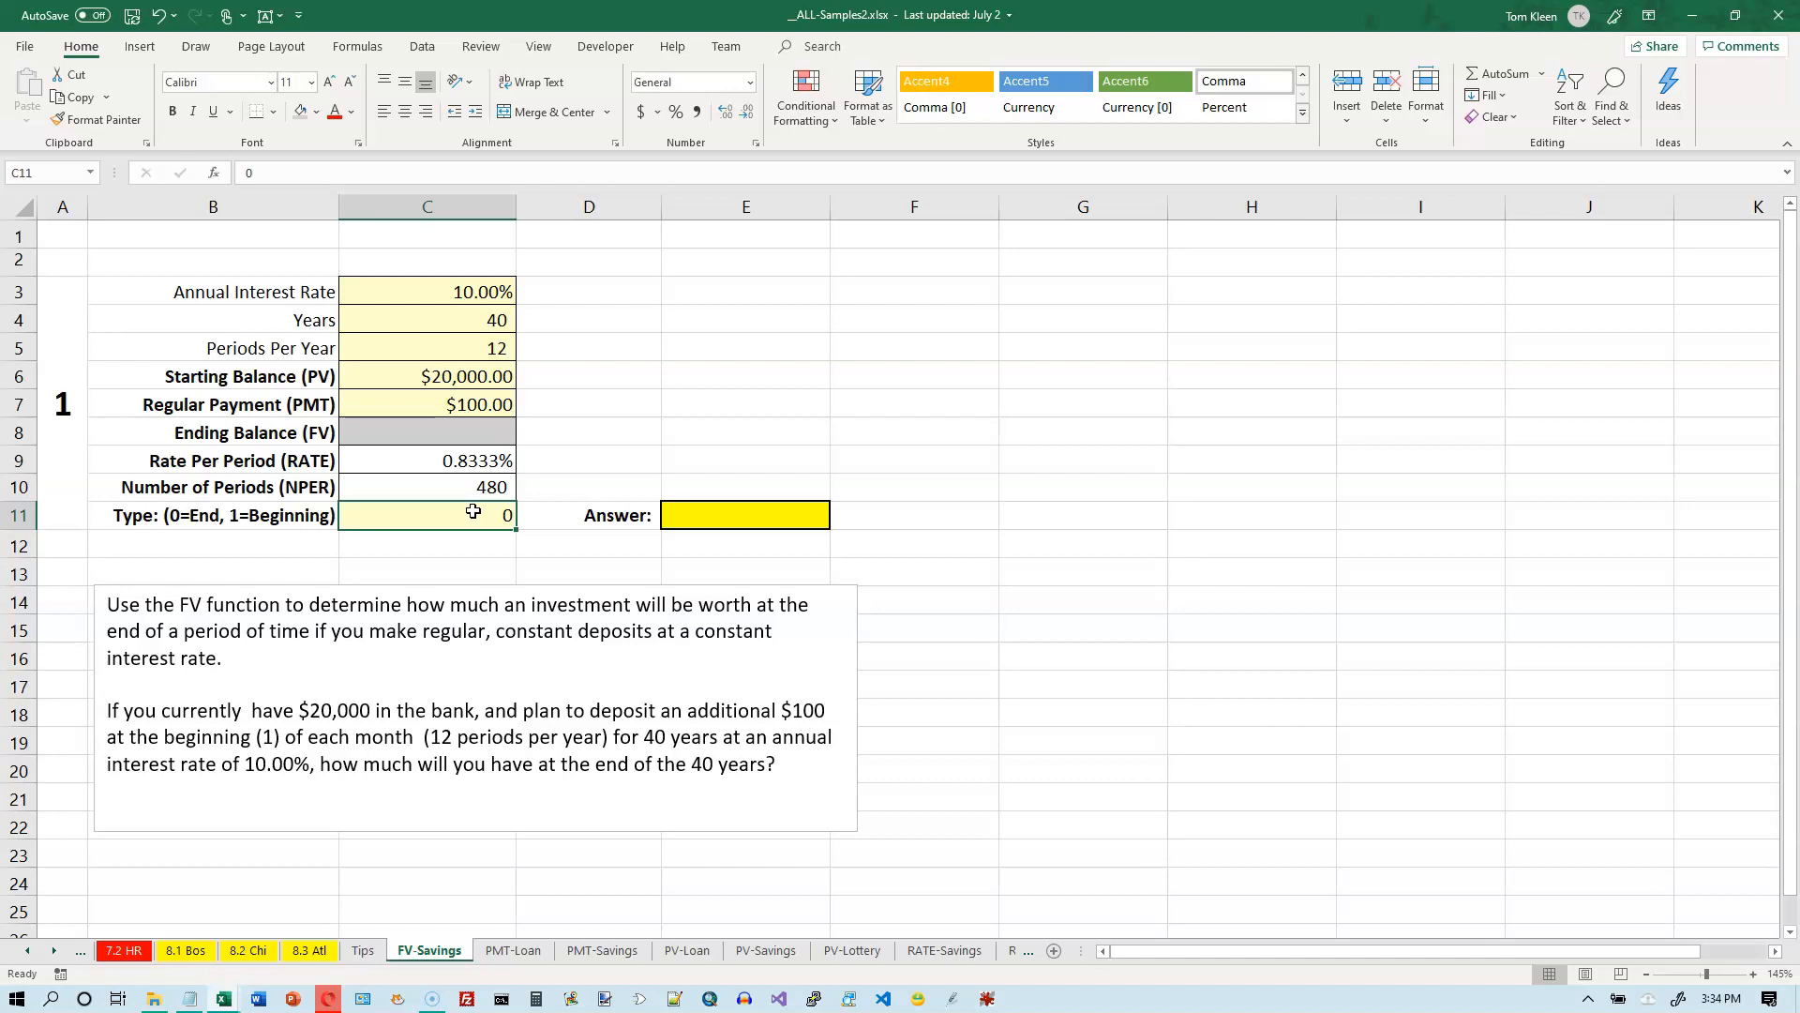
{"action": "type", "text": "1"}
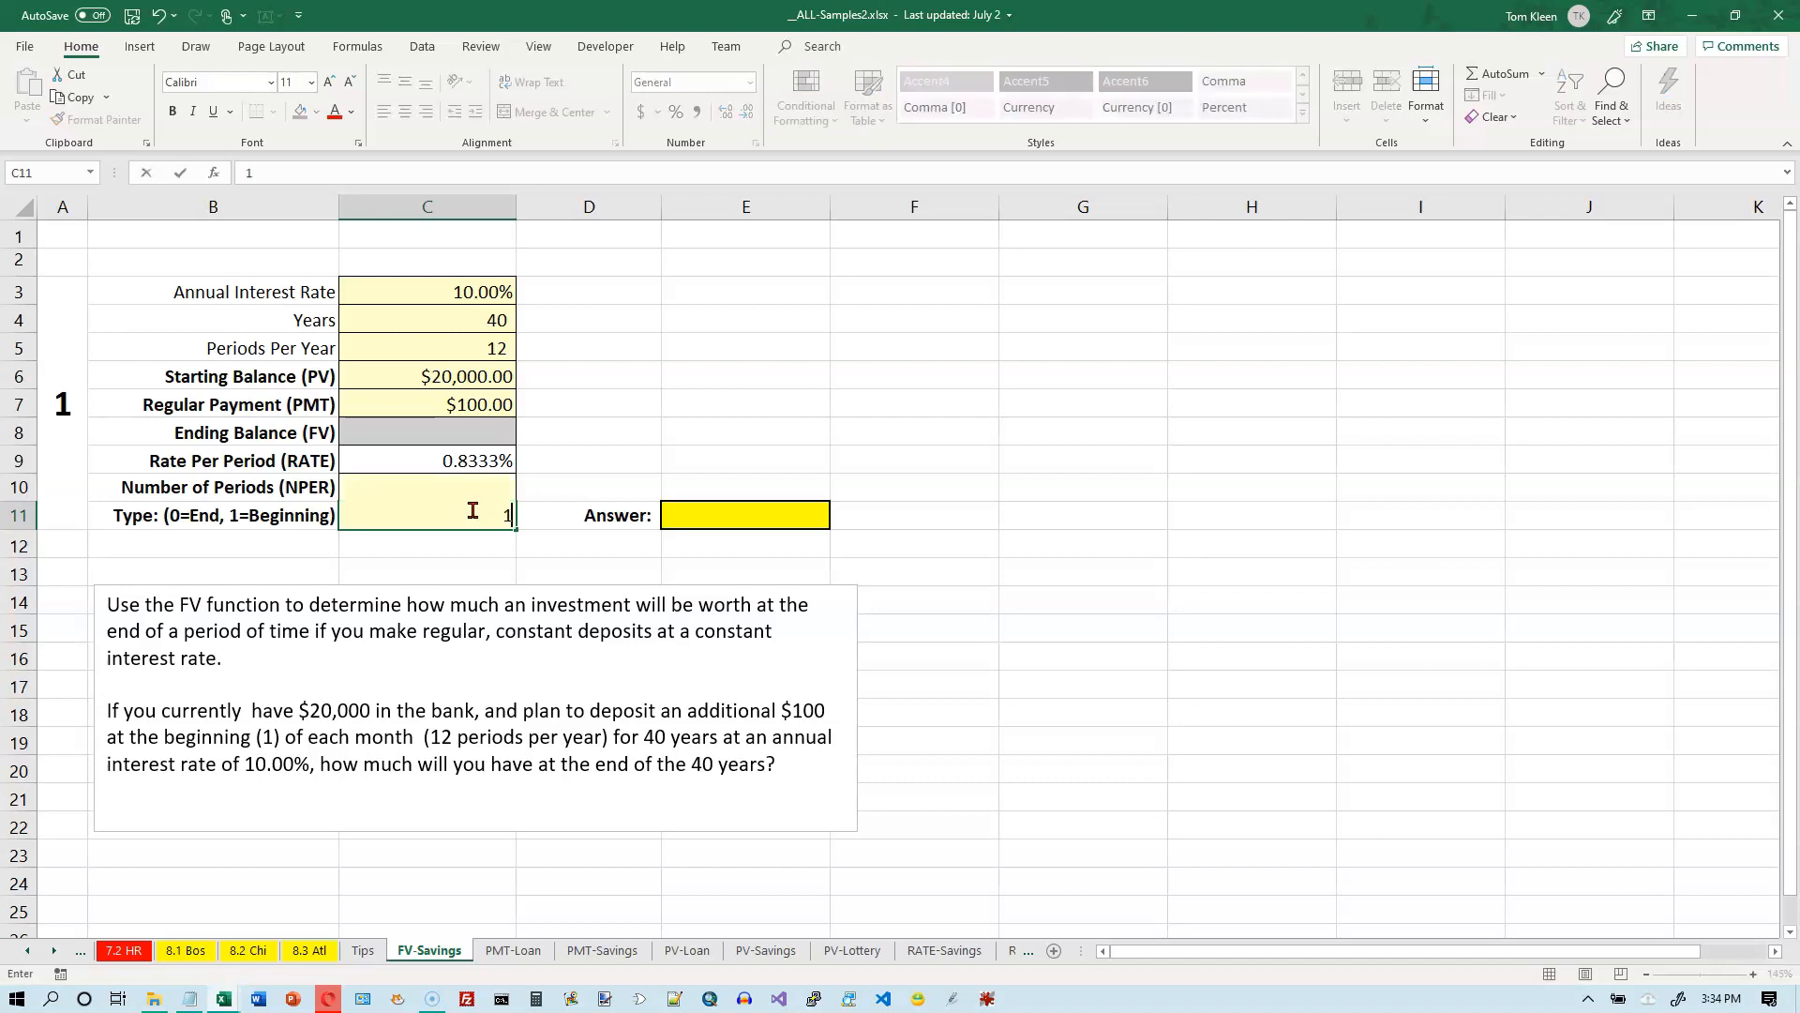
{"action": "key", "text": "Return"}
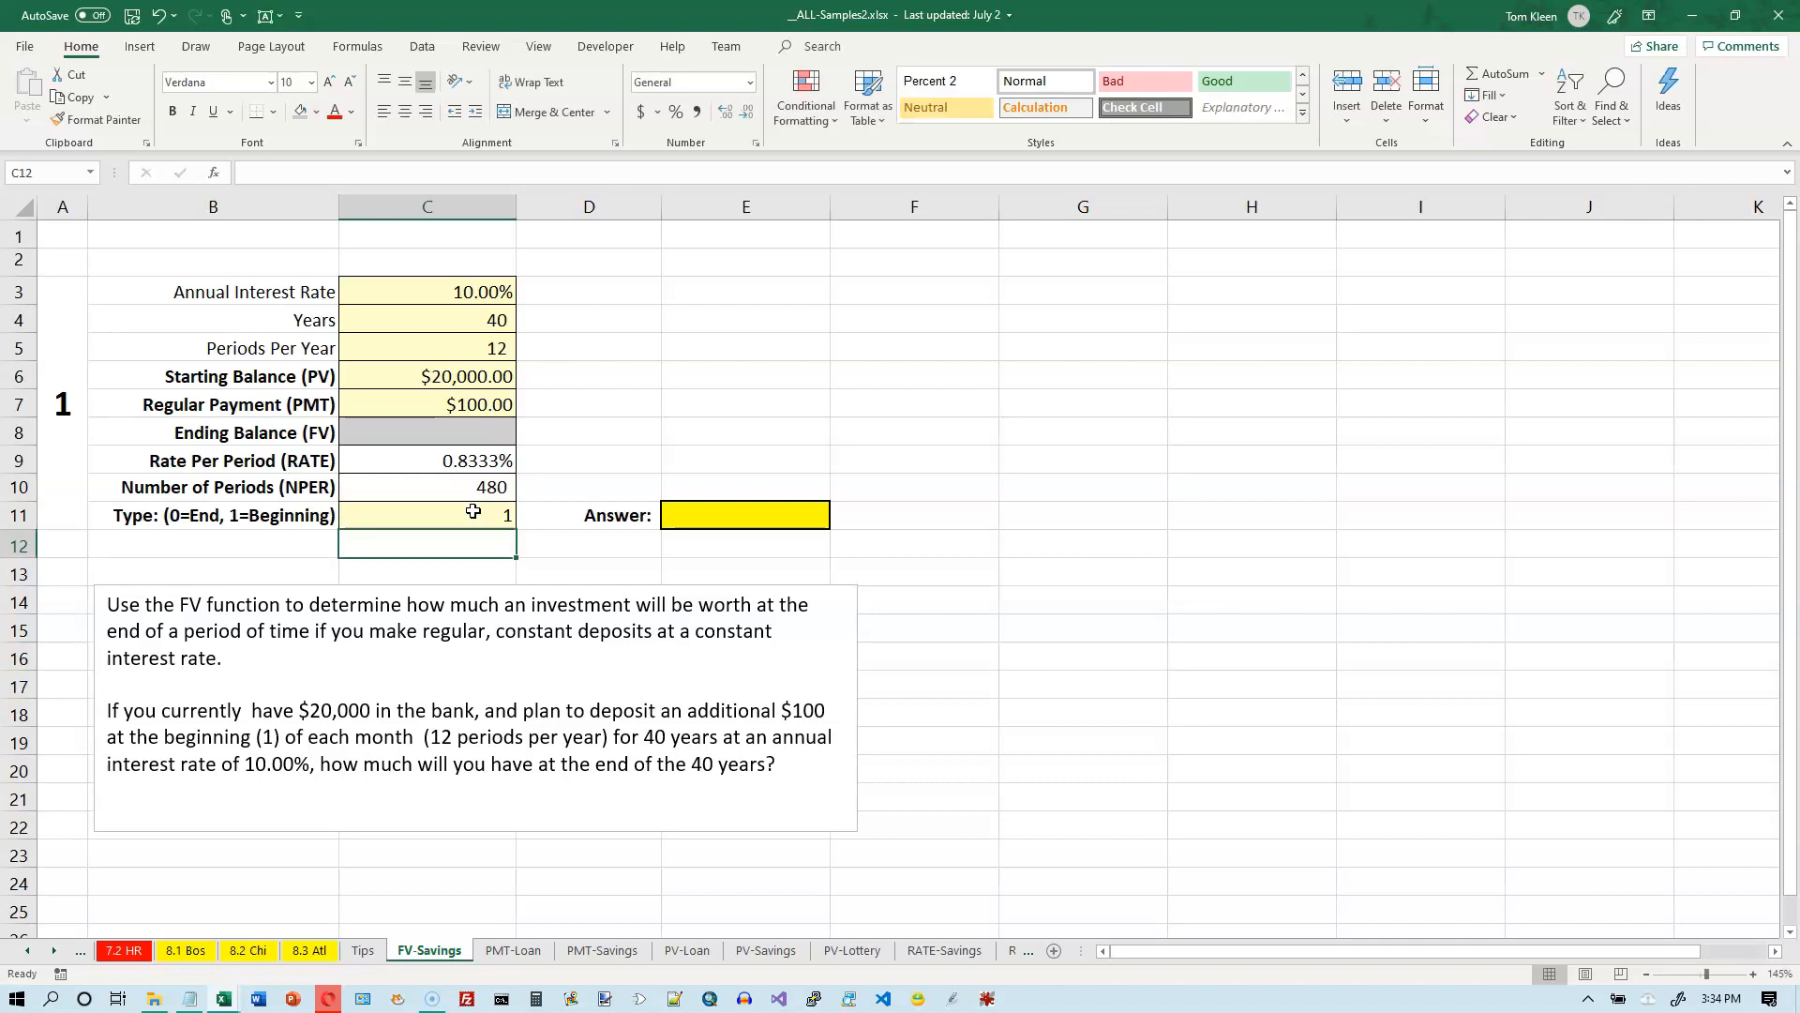
Step: Trace how the annual rate, years and periods per year feed the Rate Per Period and Number of Periods cells
{"action": "left_click", "coordinate": [487, 292]}
{"action": "left_click", "coordinate": [484, 343], "text": "ctrl"}
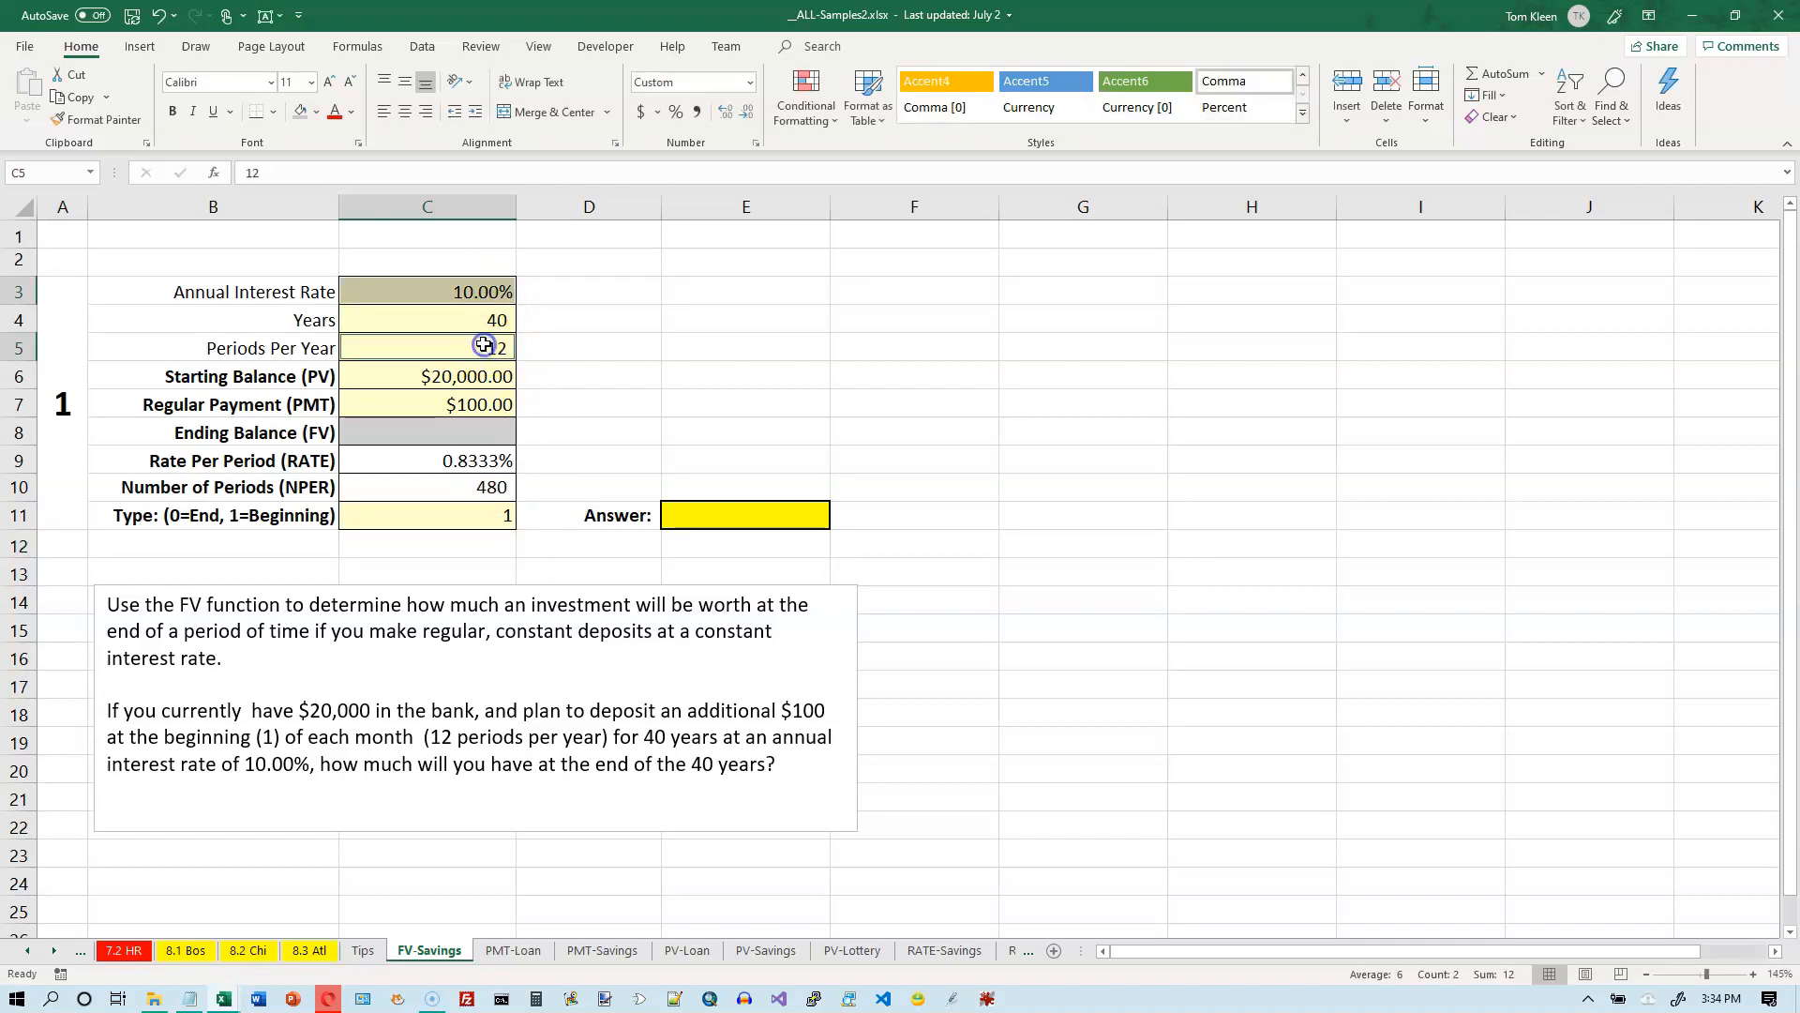
{"action": "left_click", "coordinate": [475, 458]}
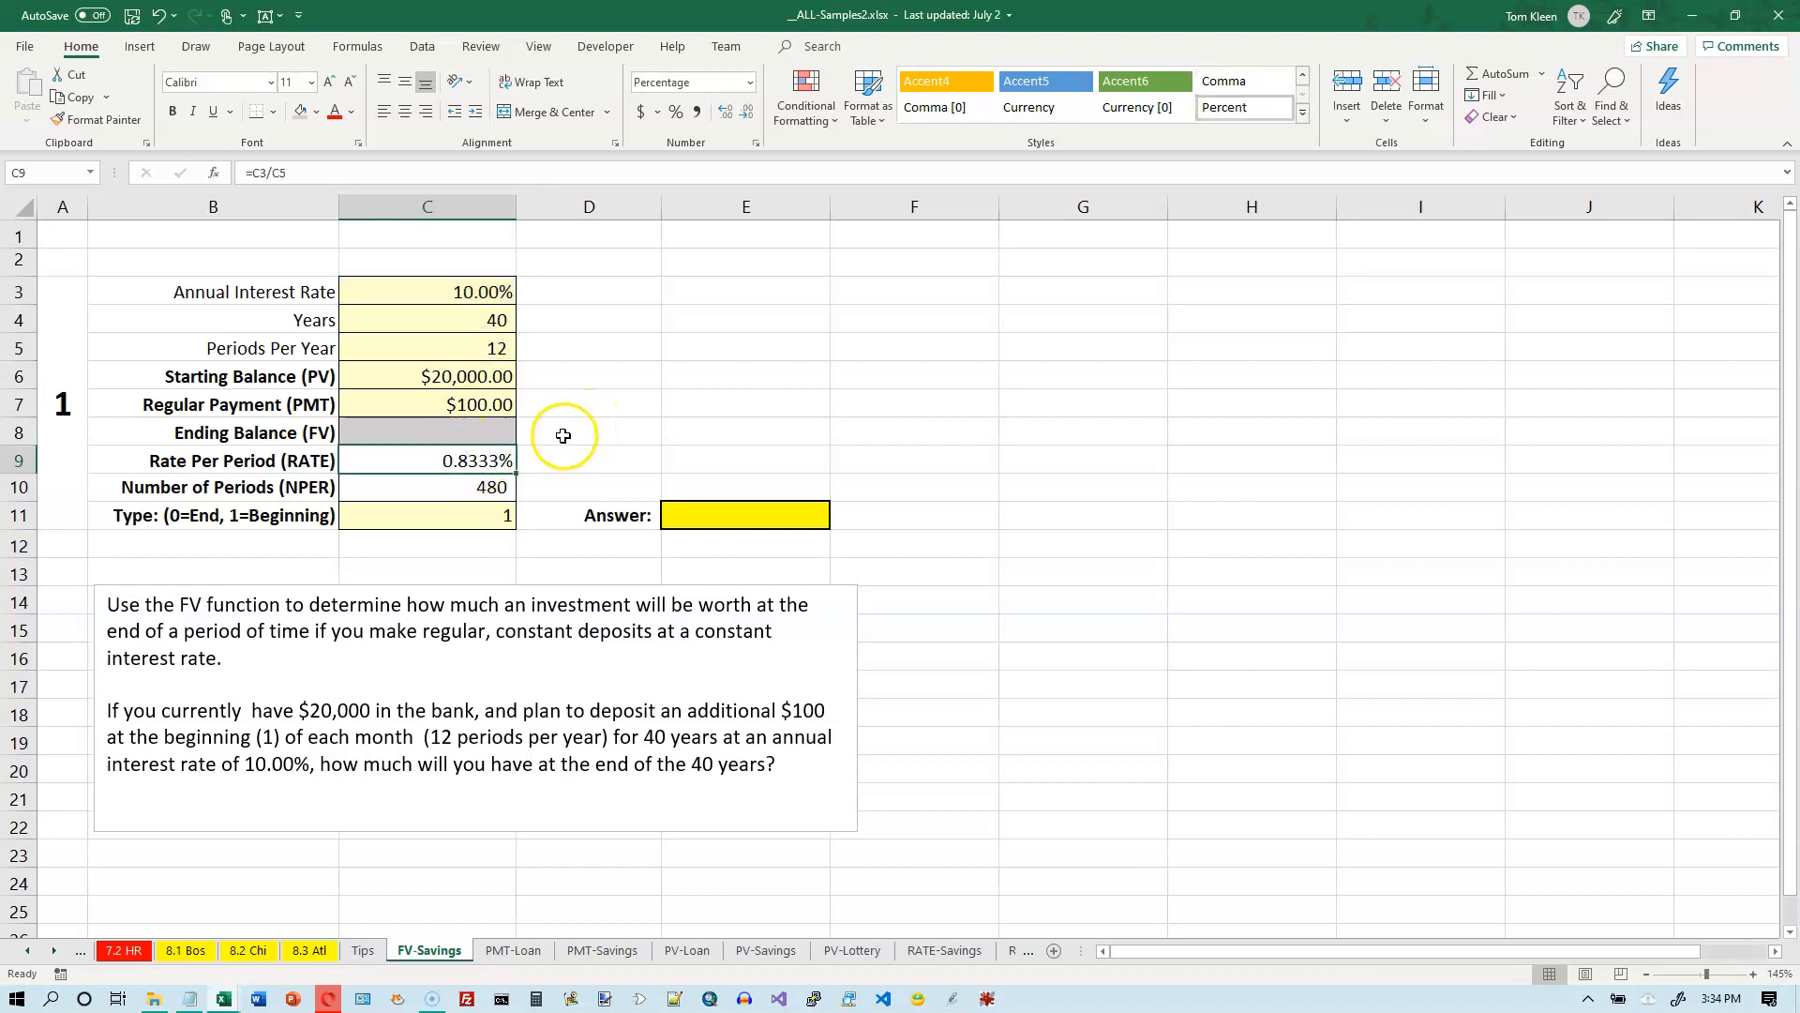
{"action": "left_click", "coordinate": [498, 324]}
{"action": "left_click", "coordinate": [497, 346], "text": "ctrl"}
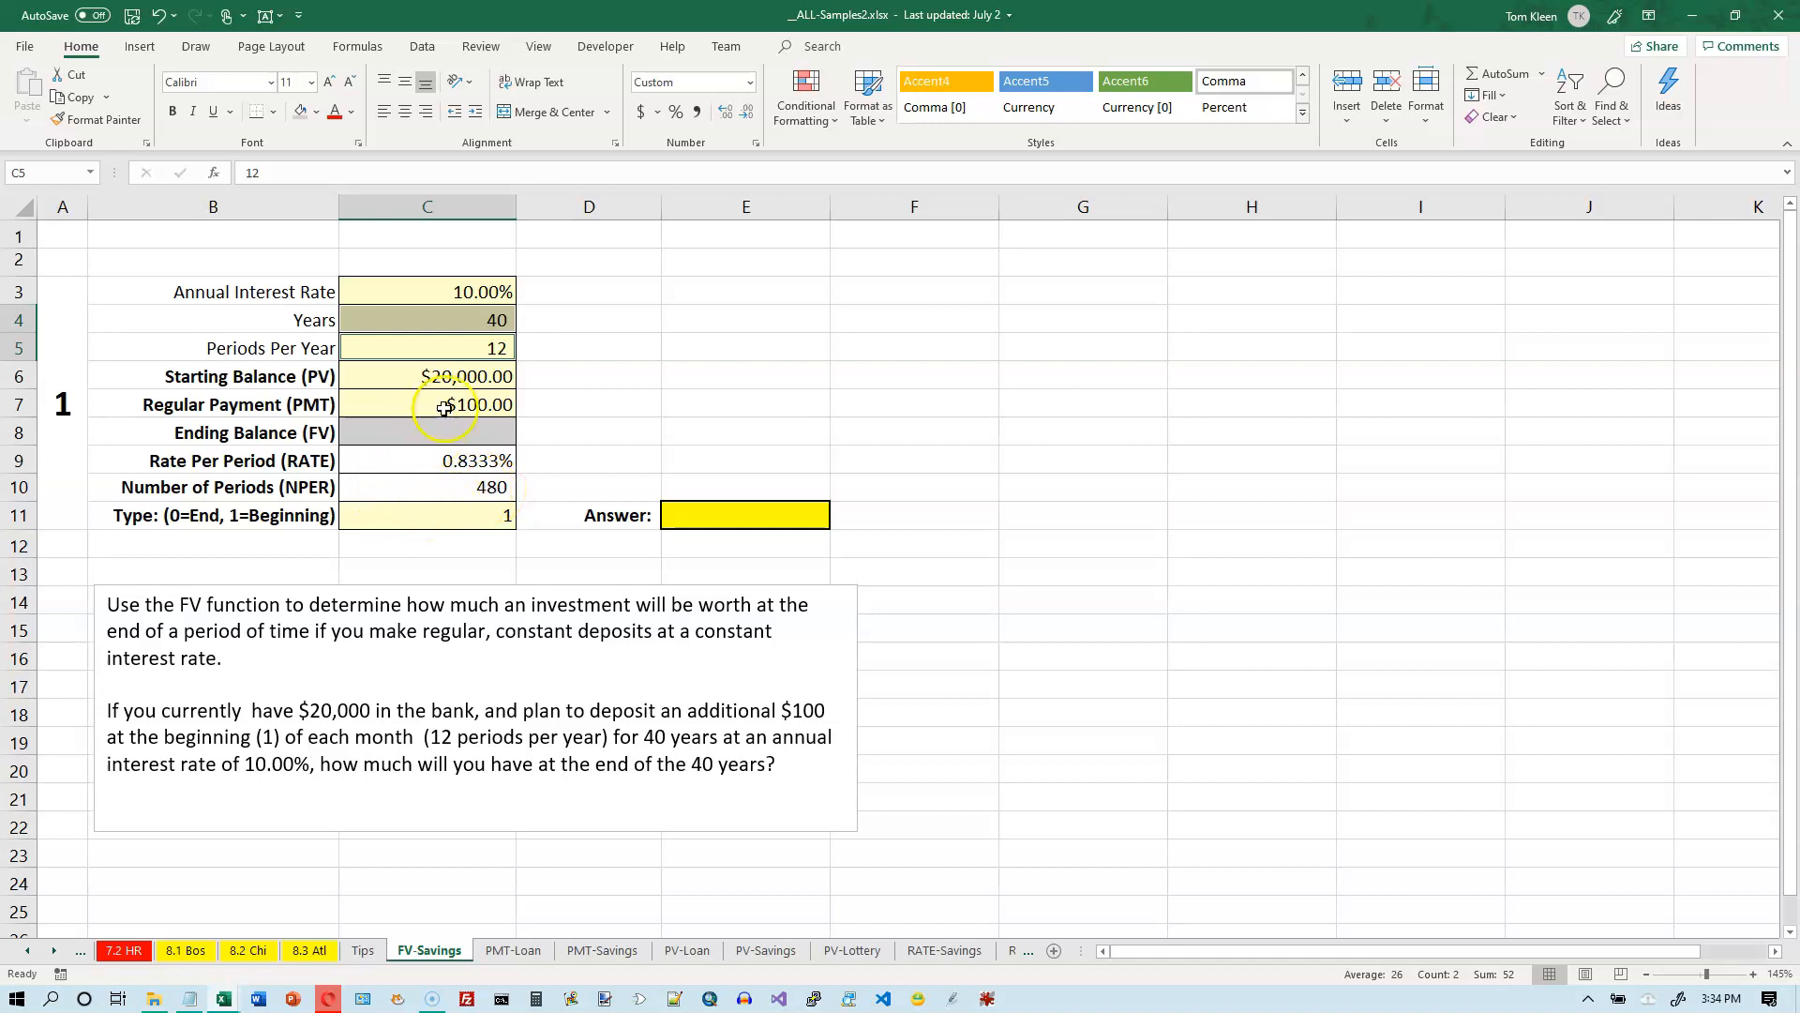
{"action": "left_click", "coordinate": [462, 290]}
{"action": "left_click", "coordinate": [454, 317]}
{"action": "left_click", "coordinate": [463, 348]}
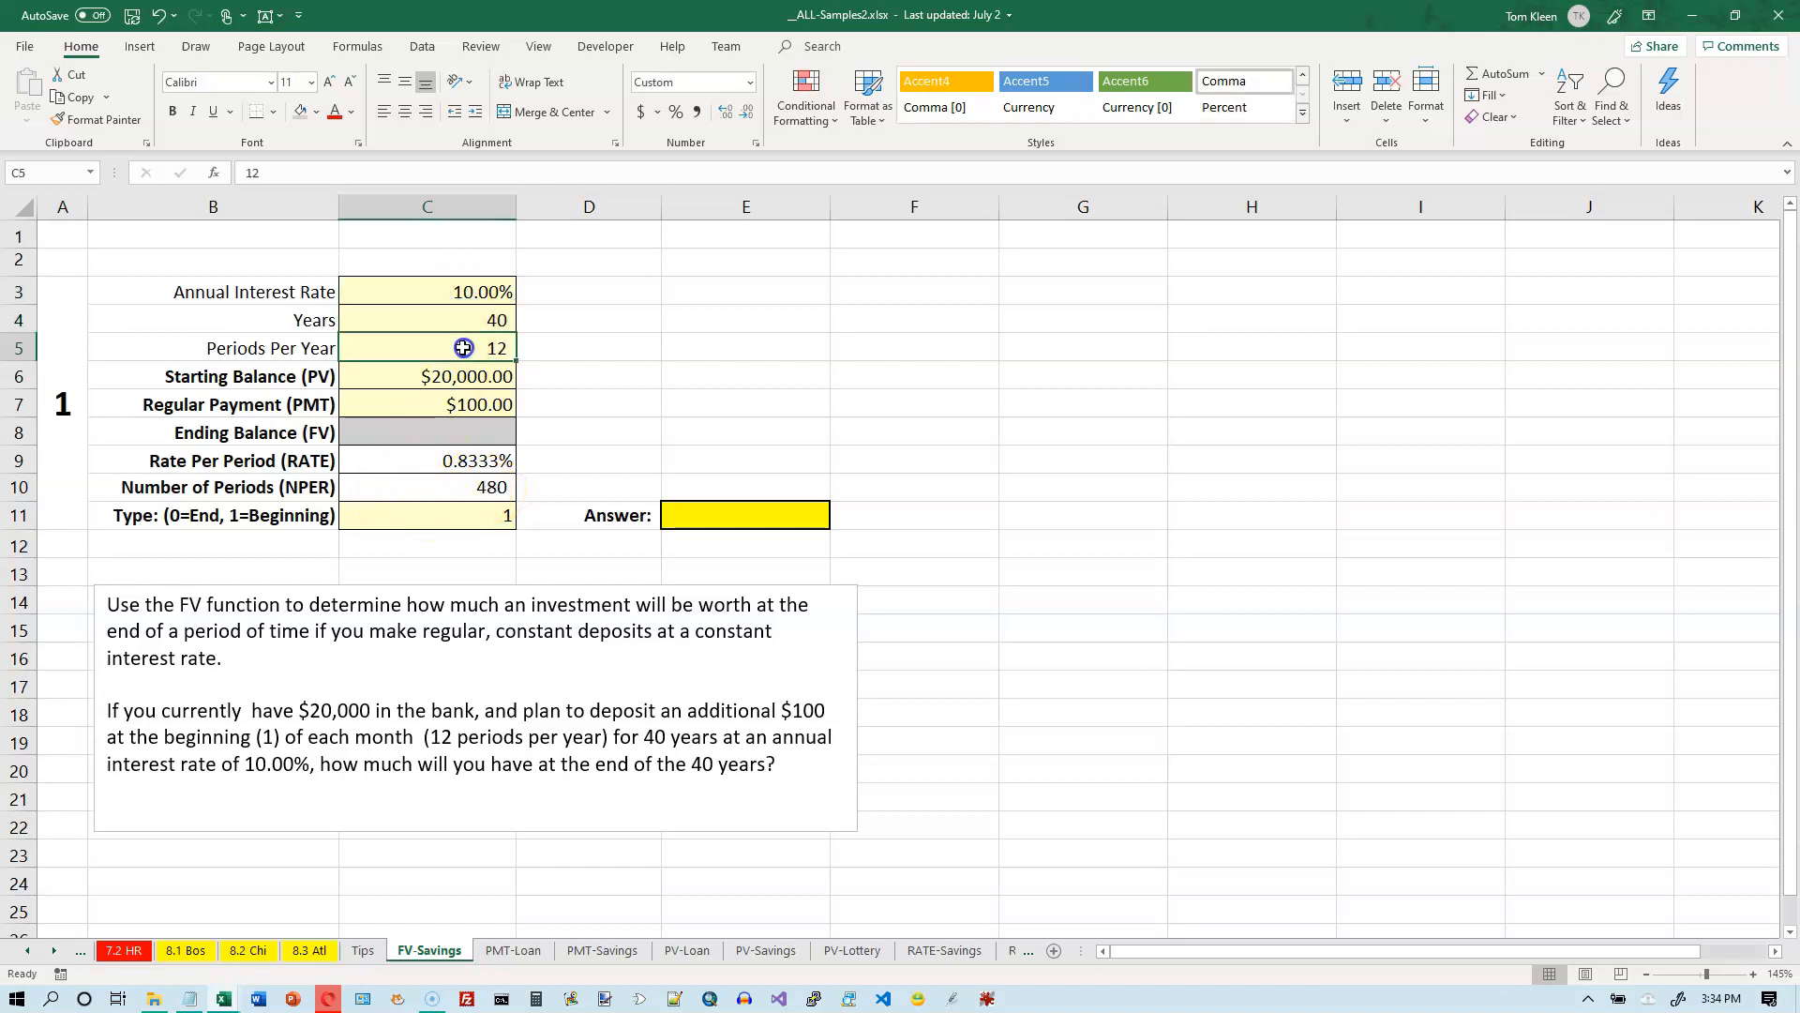
{"action": "left_click", "coordinate": [458, 292]}
{"action": "left_click_drag", "start_coordinate": [459, 292], "coordinate": [483, 349]}
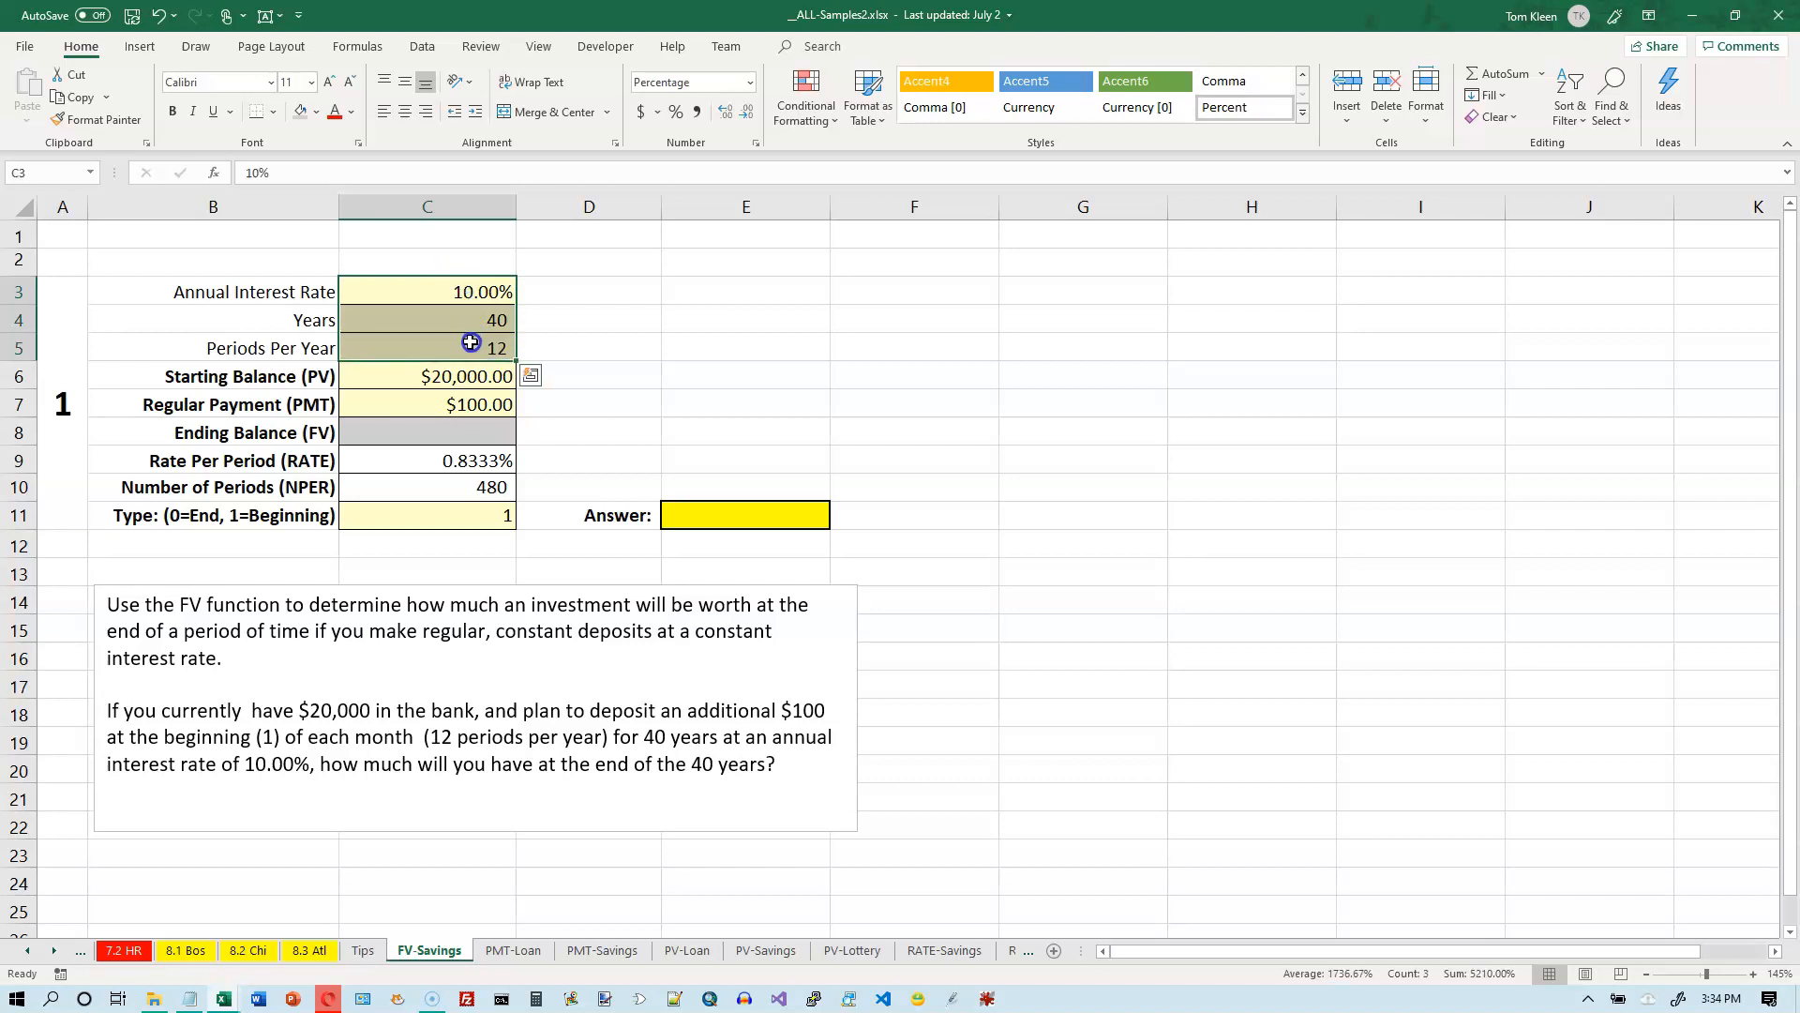
{"action": "left_click", "coordinate": [488, 462]}
{"action": "left_click", "coordinate": [489, 487]}
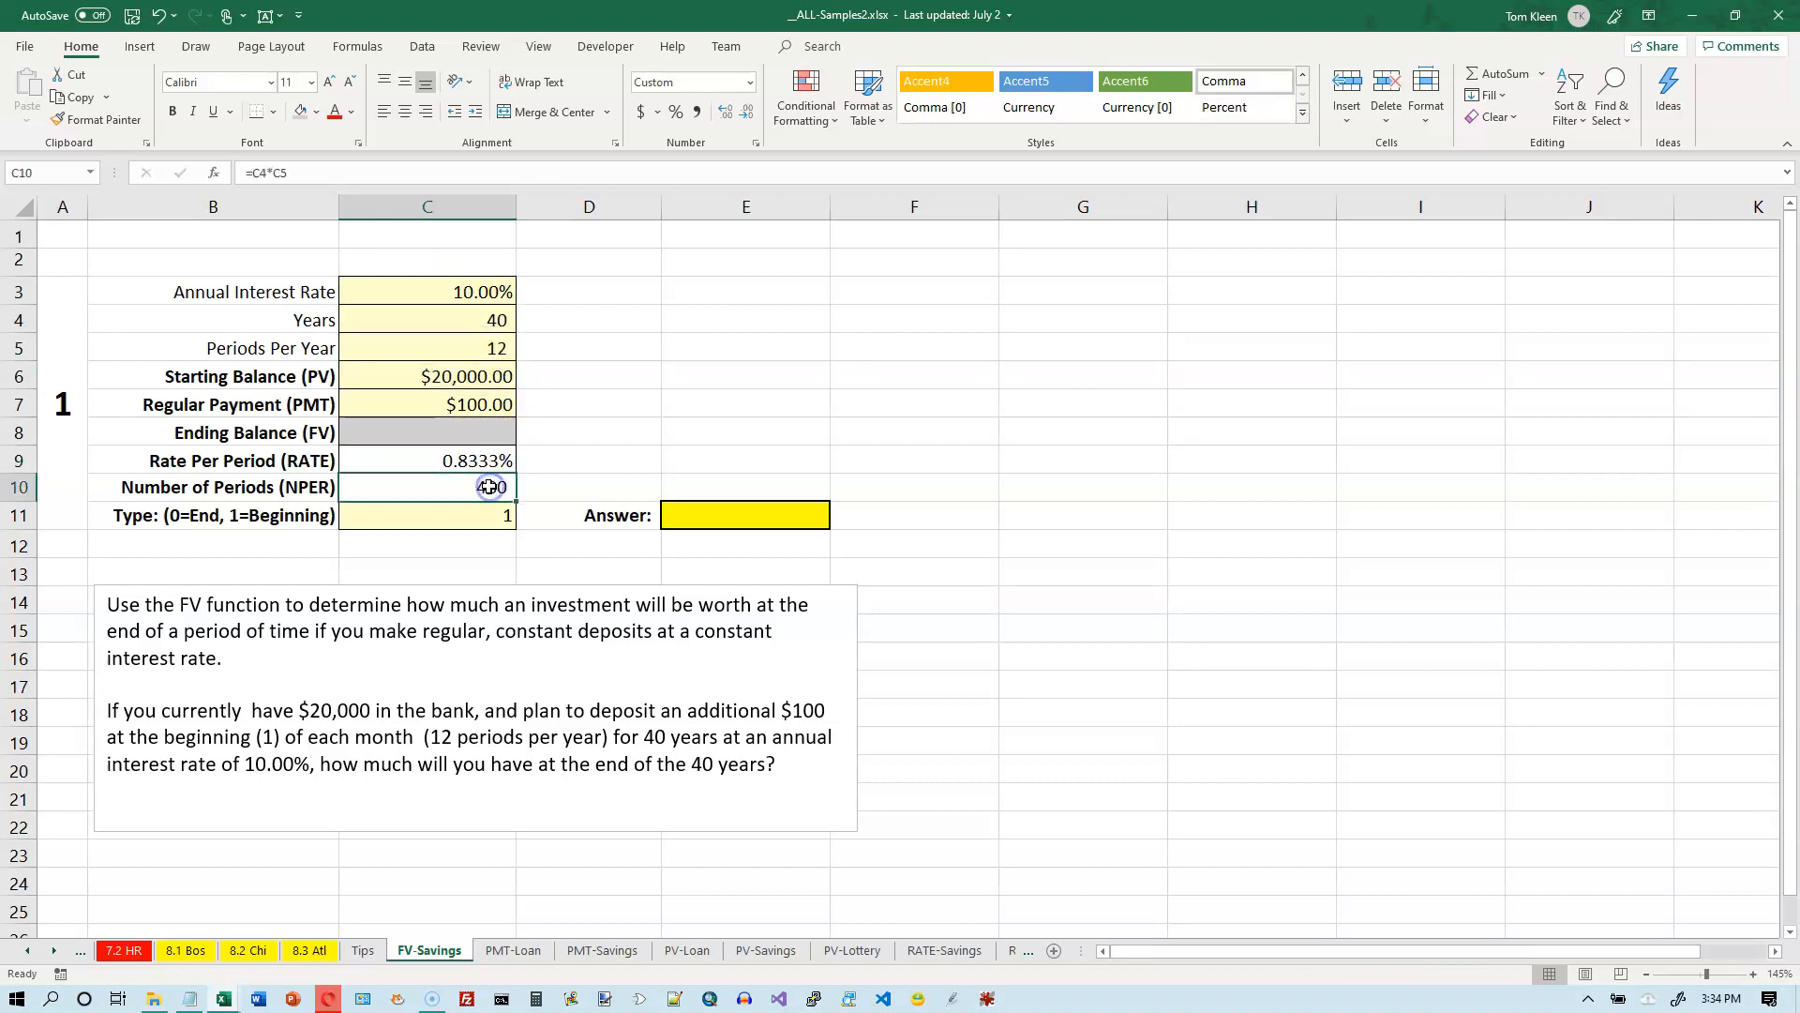
Step: Compare the annual inputs in rows 3 to 5 with the bold Starting Balance (PV) and Regular Payment (PMT) labels
{"action": "left_click_drag", "start_coordinate": [474, 292], "coordinate": [467, 348]}
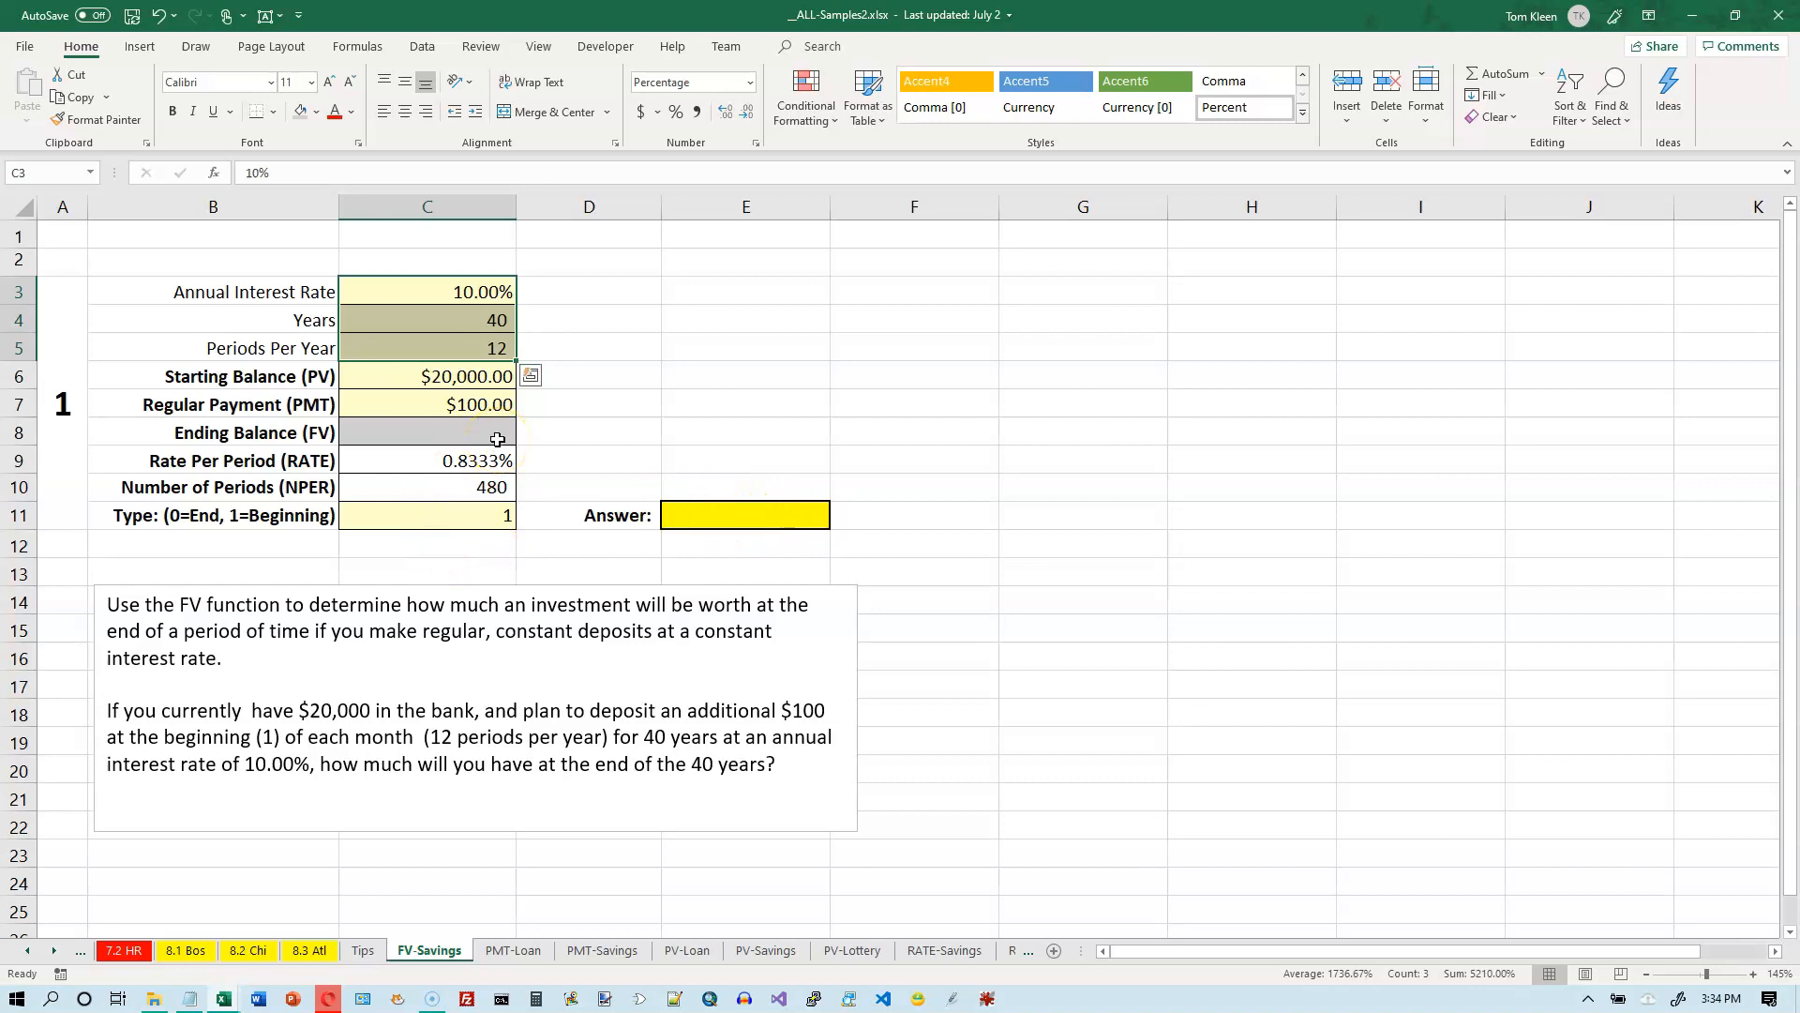
{"action": "left_click", "coordinate": [255, 376]}
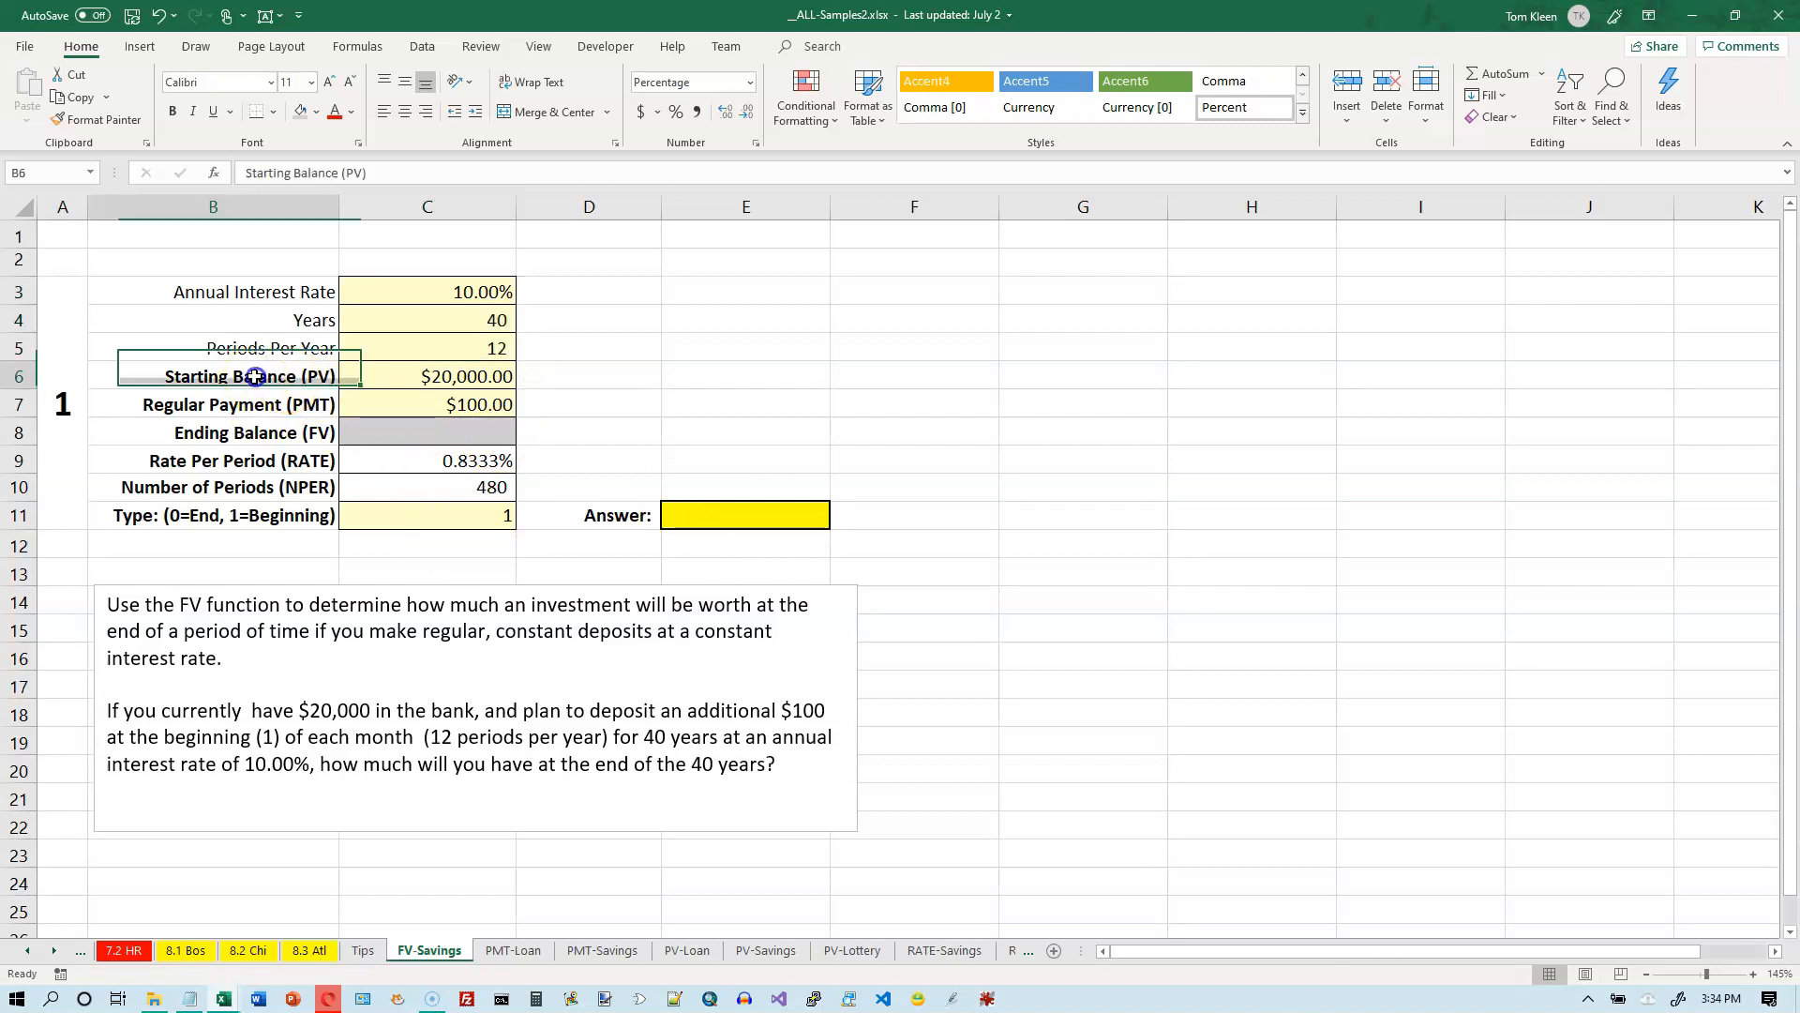
{"action": "left_click", "coordinate": [302, 399]}
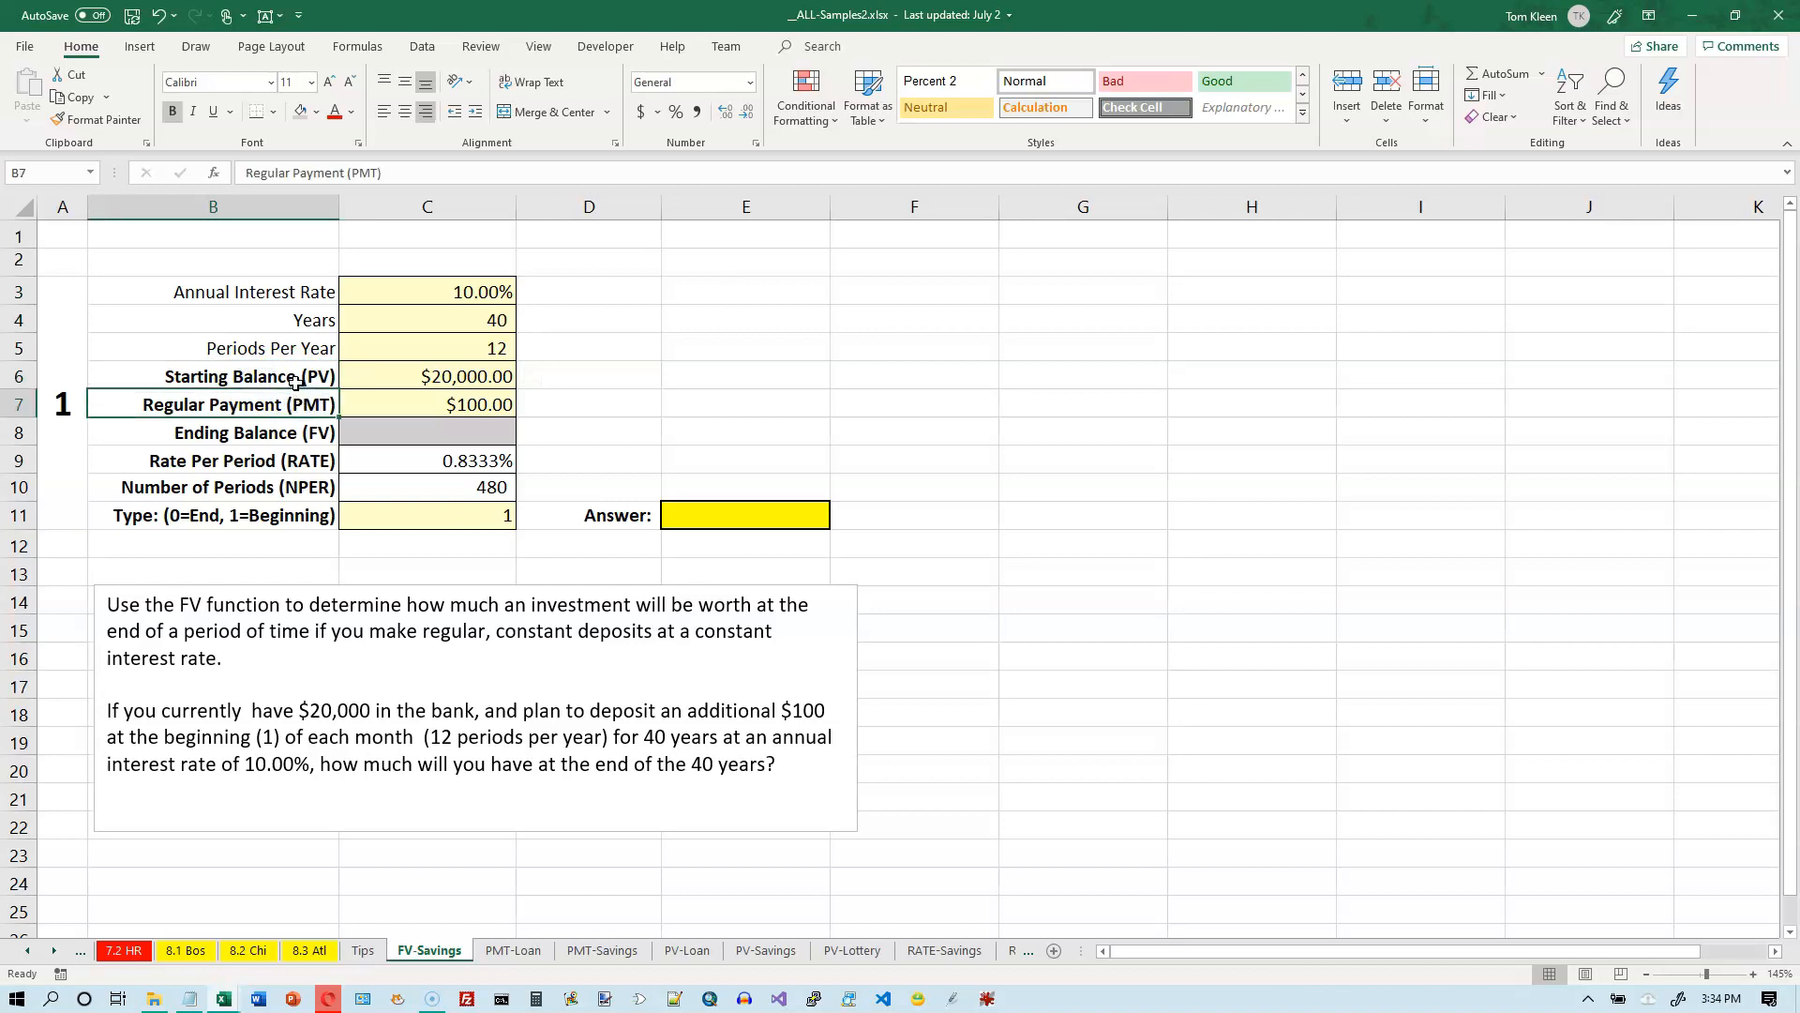
{"action": "left_click", "coordinate": [296, 380]}
{"action": "left_click", "coordinate": [300, 400]}
{"action": "left_click_drag", "start_coordinate": [309, 296], "coordinate": [354, 341]}
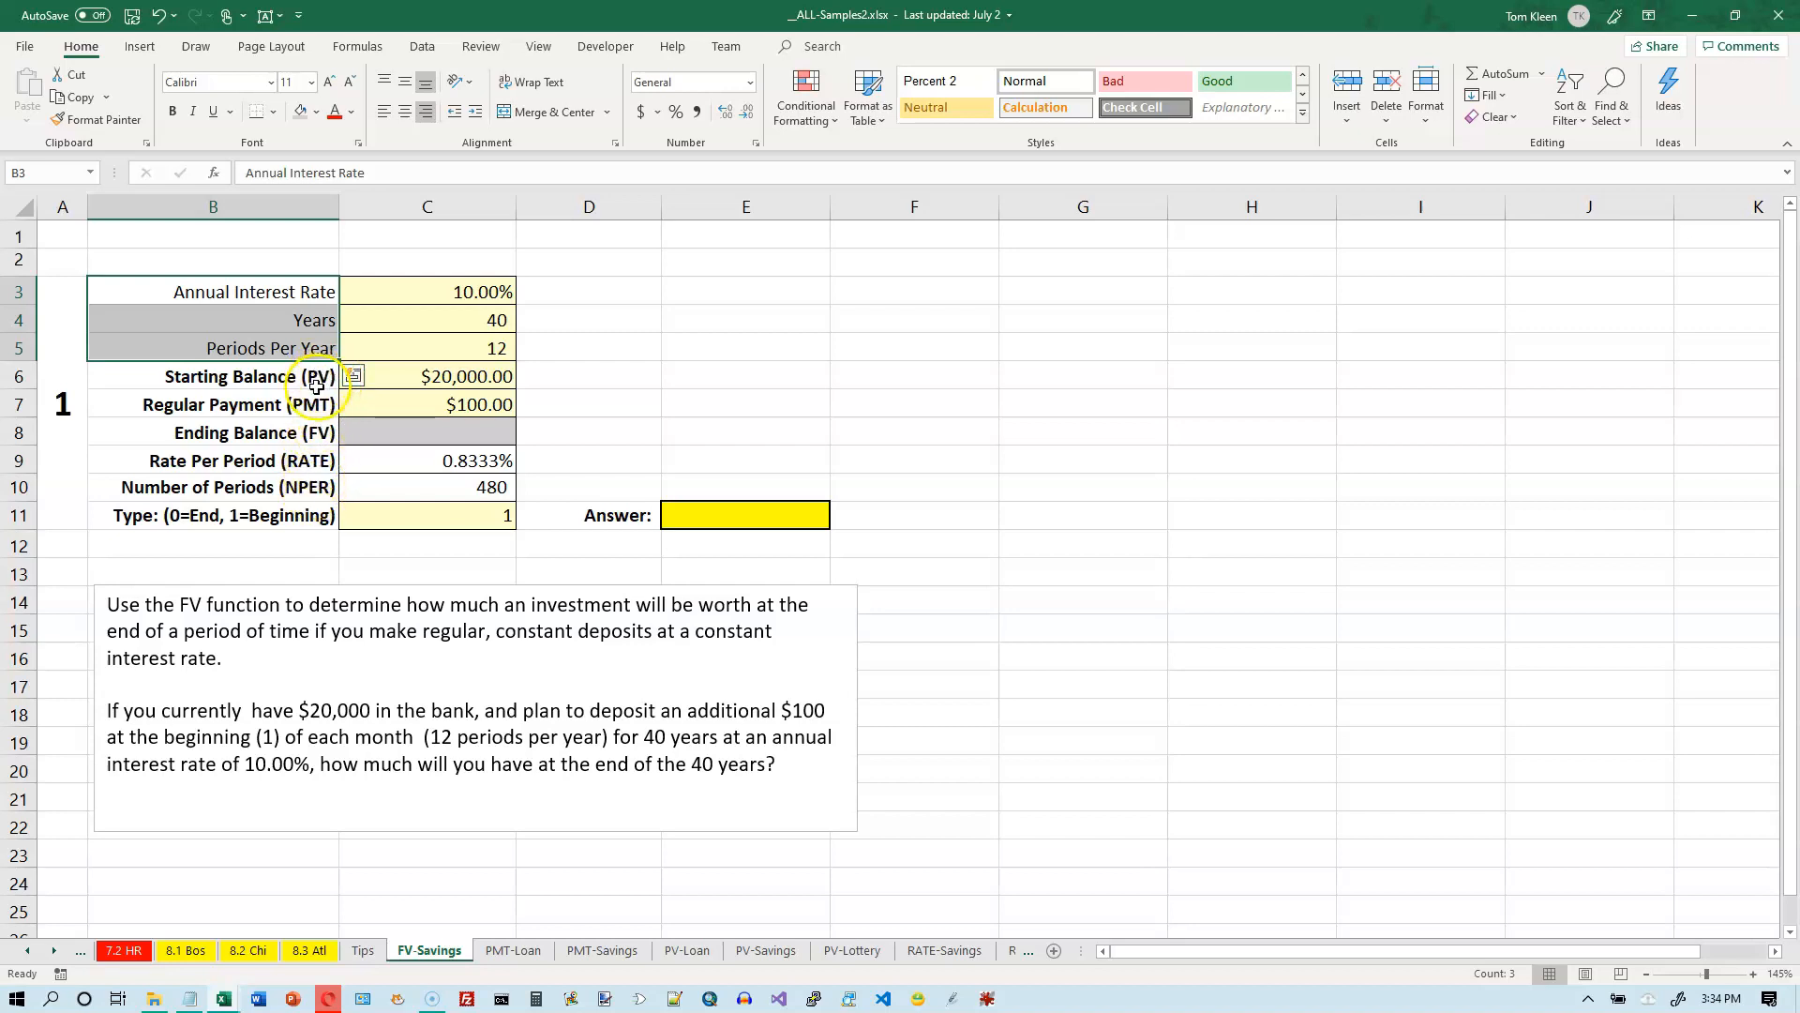
Step: Insert the financial function FV in Answer cell E11 and move its arguments dialog clear of the input cells
{"action": "left_click", "coordinate": [707, 514]}
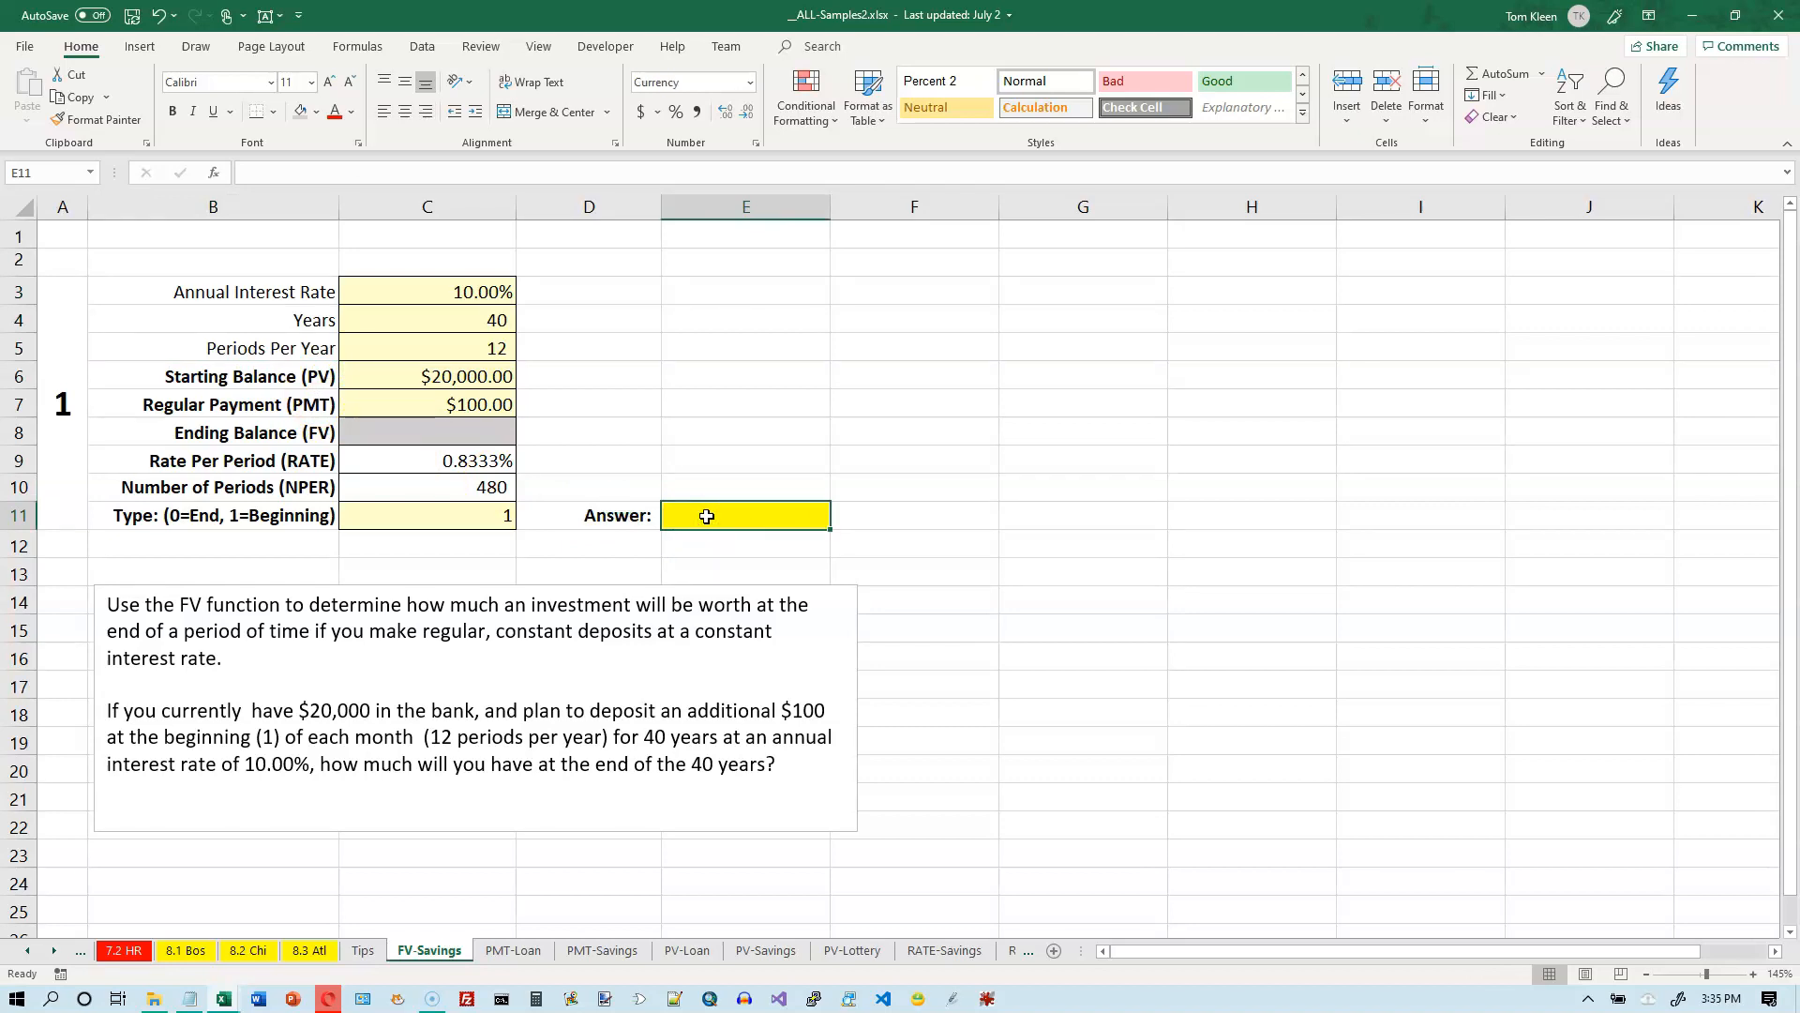
{"action": "left_click", "coordinate": [718, 511]}
{"action": "left_click", "coordinate": [358, 46]}
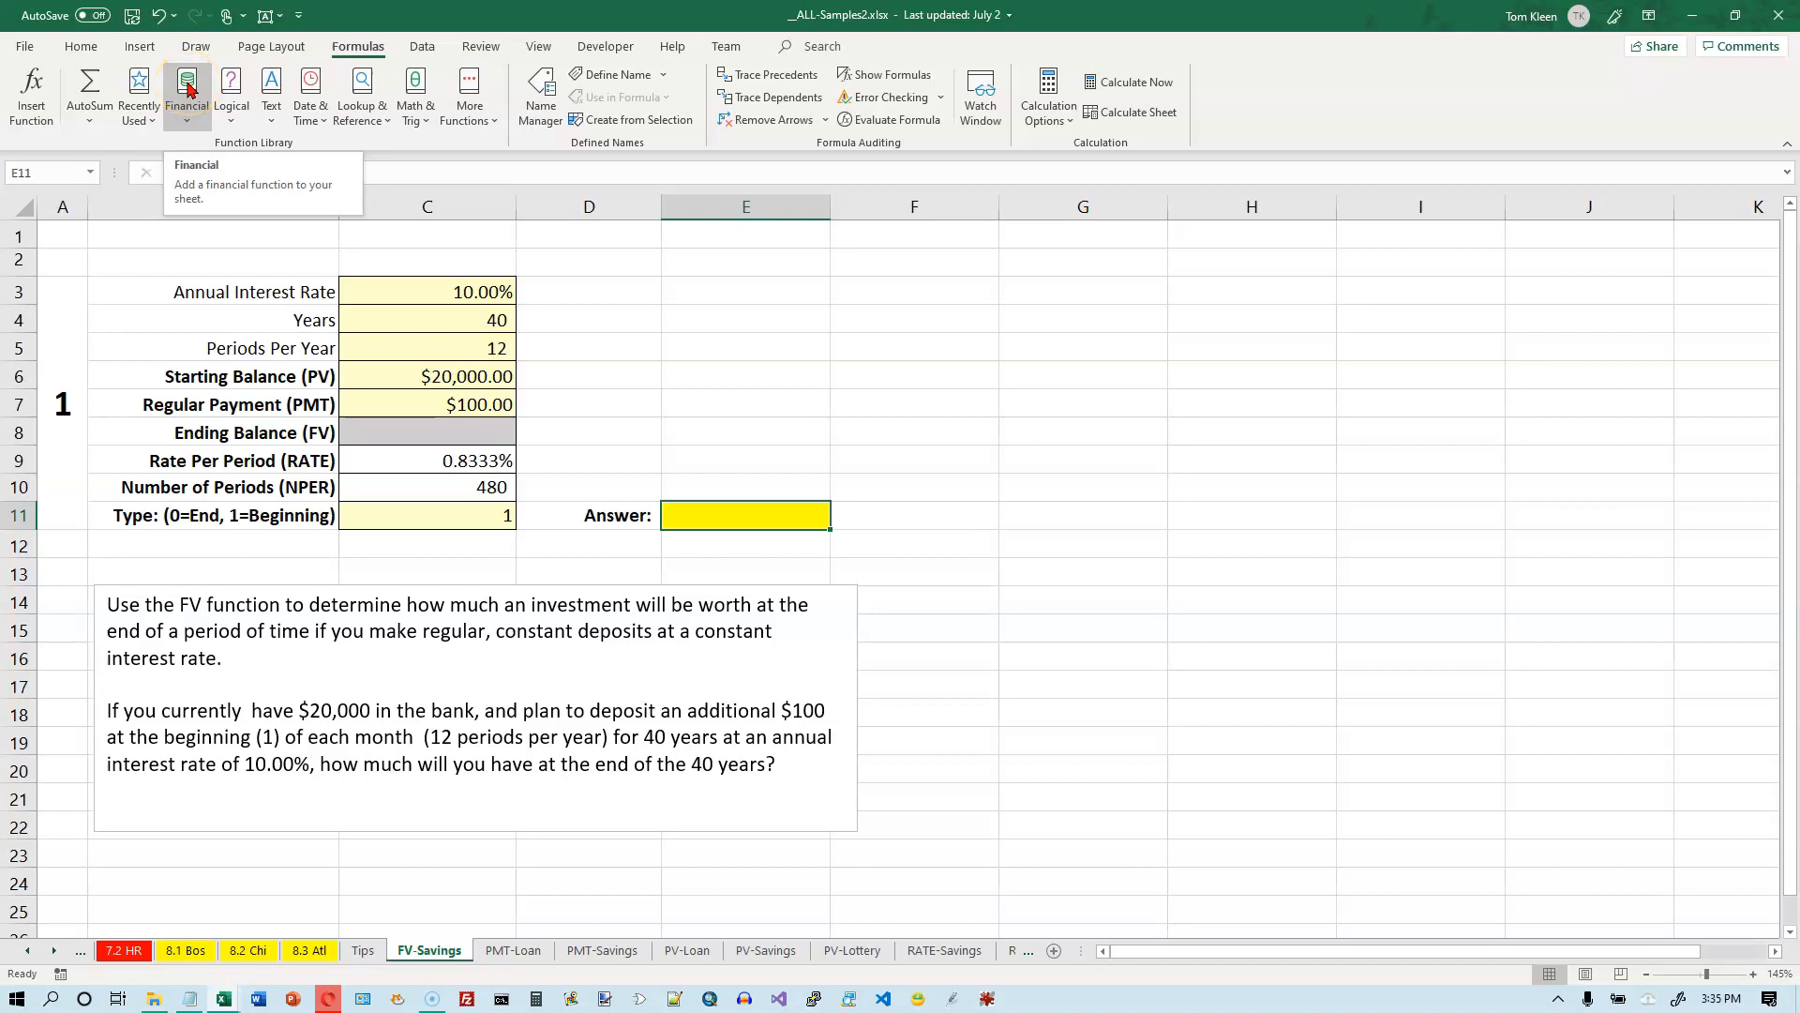
{"action": "left_click", "coordinate": [187, 114]}
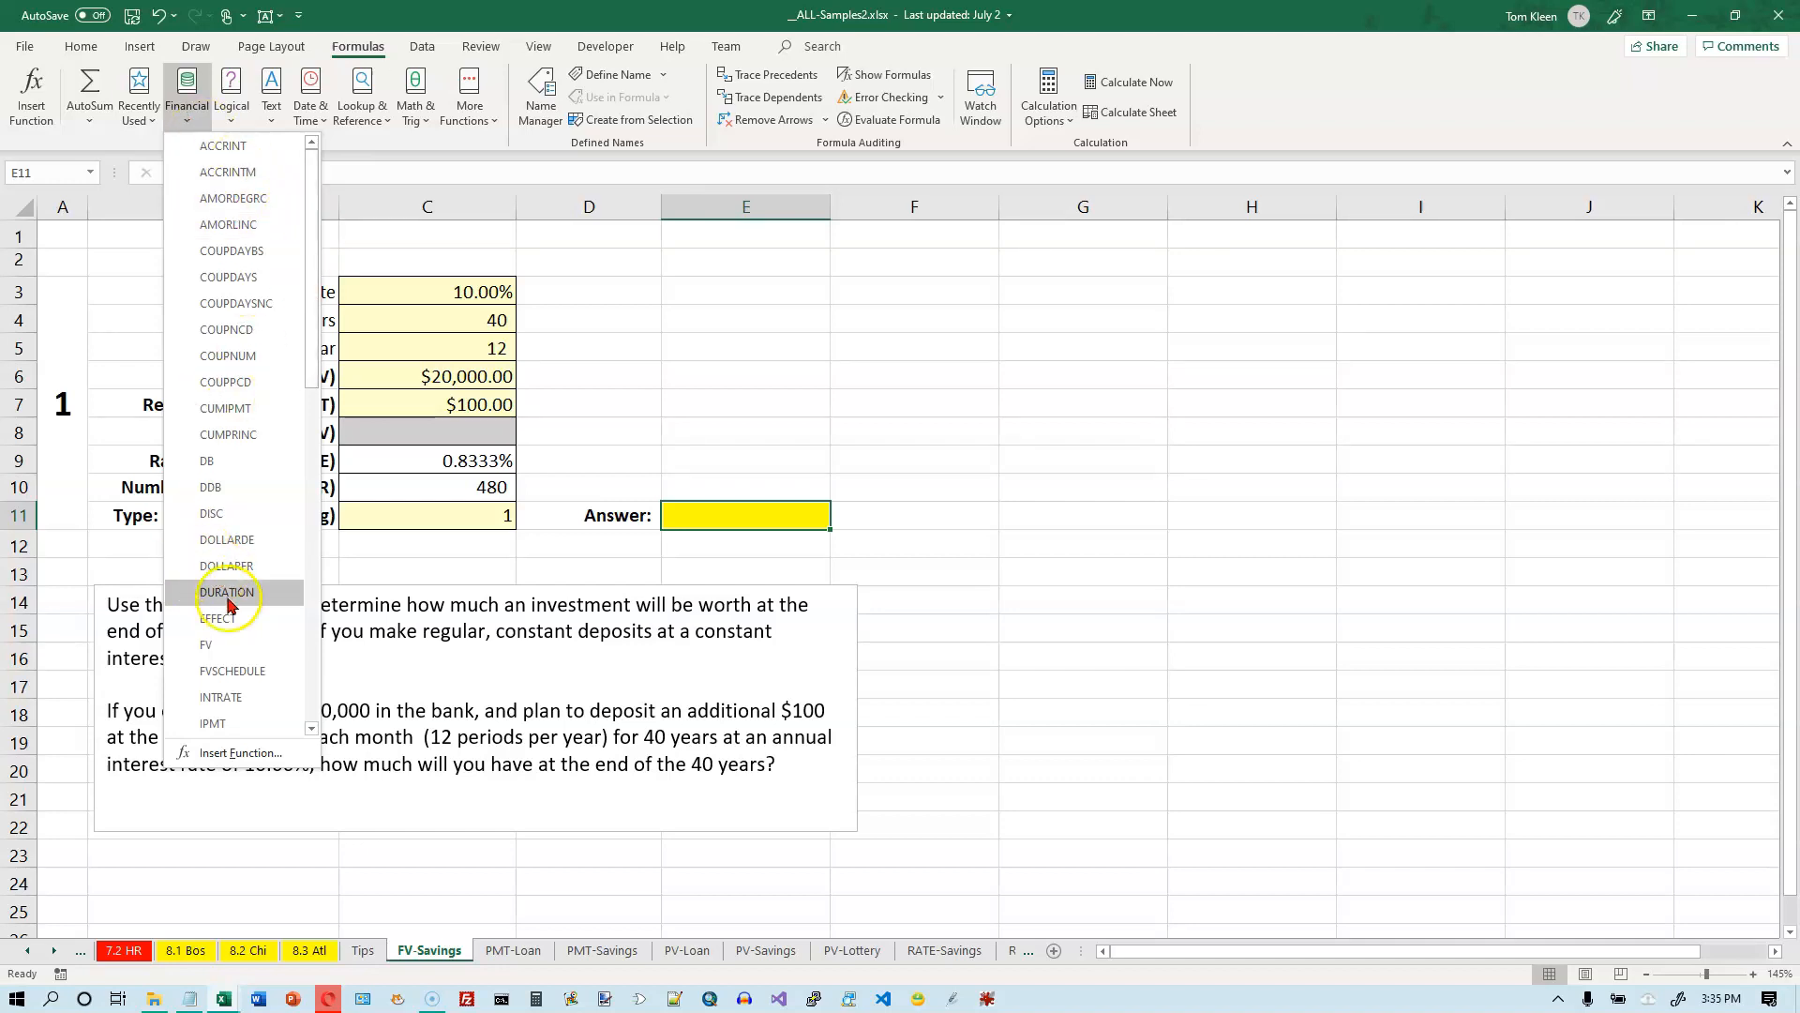
{"action": "left_click", "coordinate": [241, 645]}
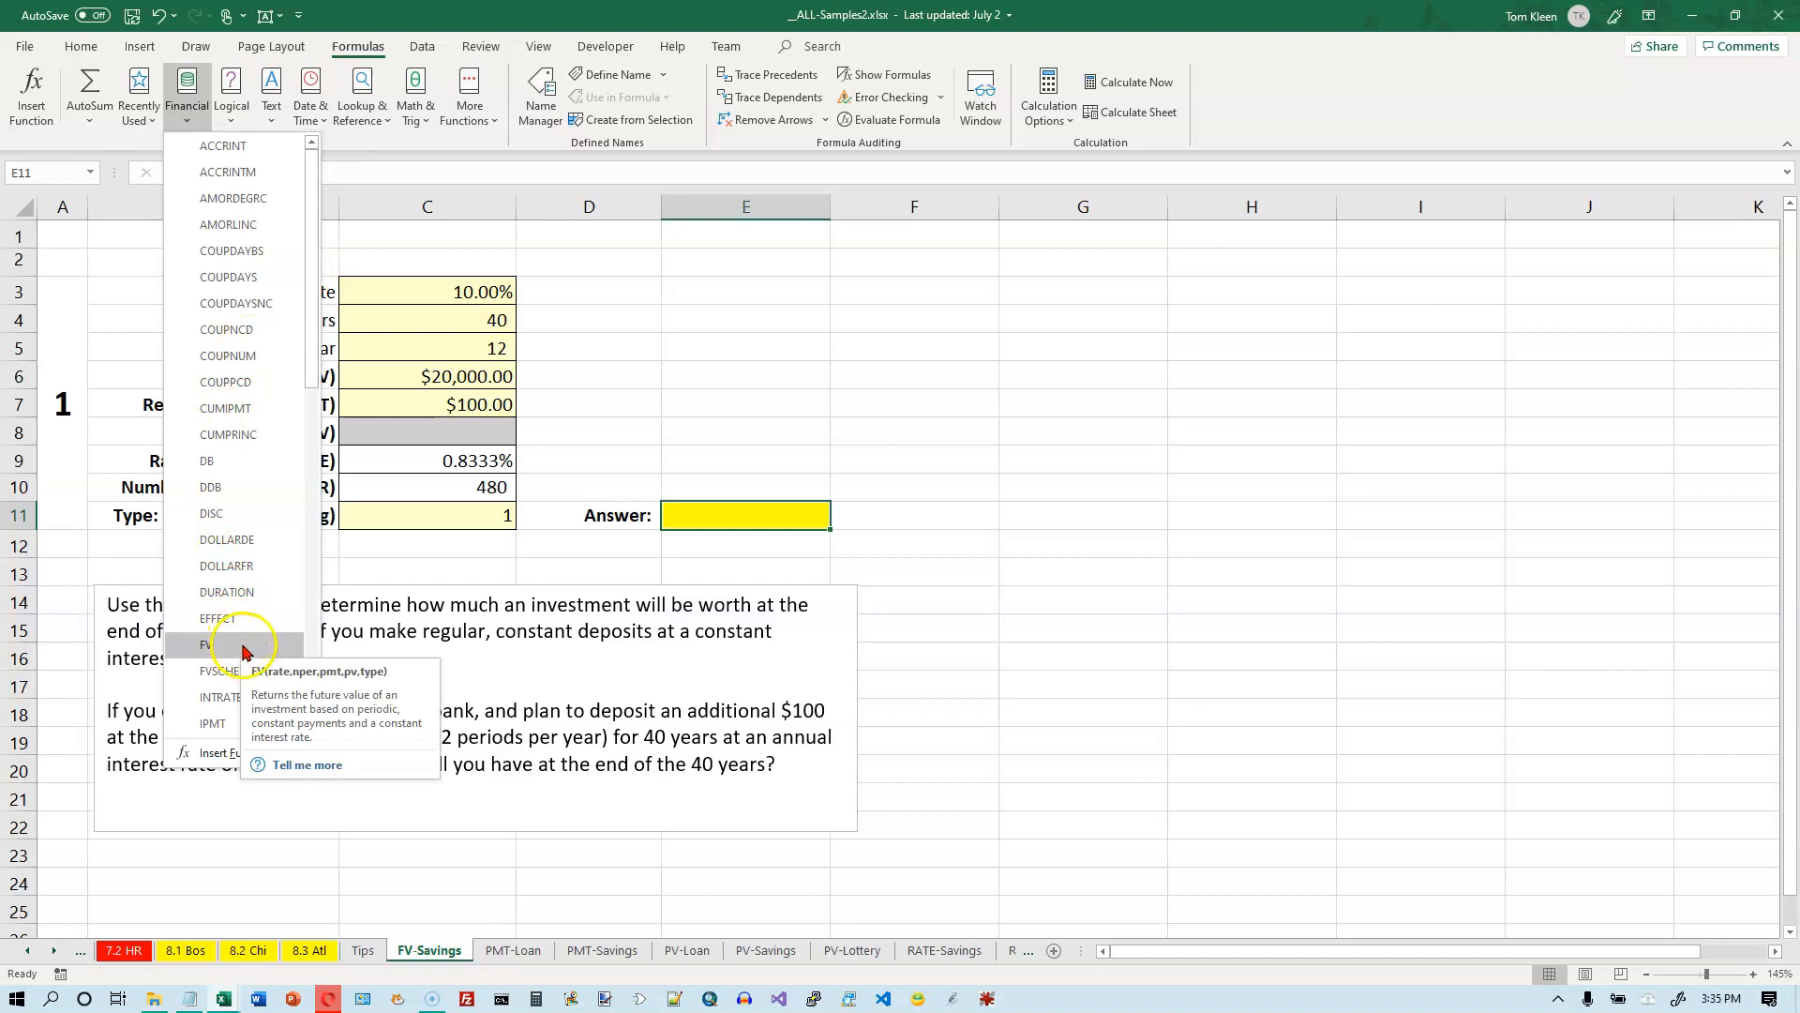
{"action": "left_click", "coordinate": [242, 646]}
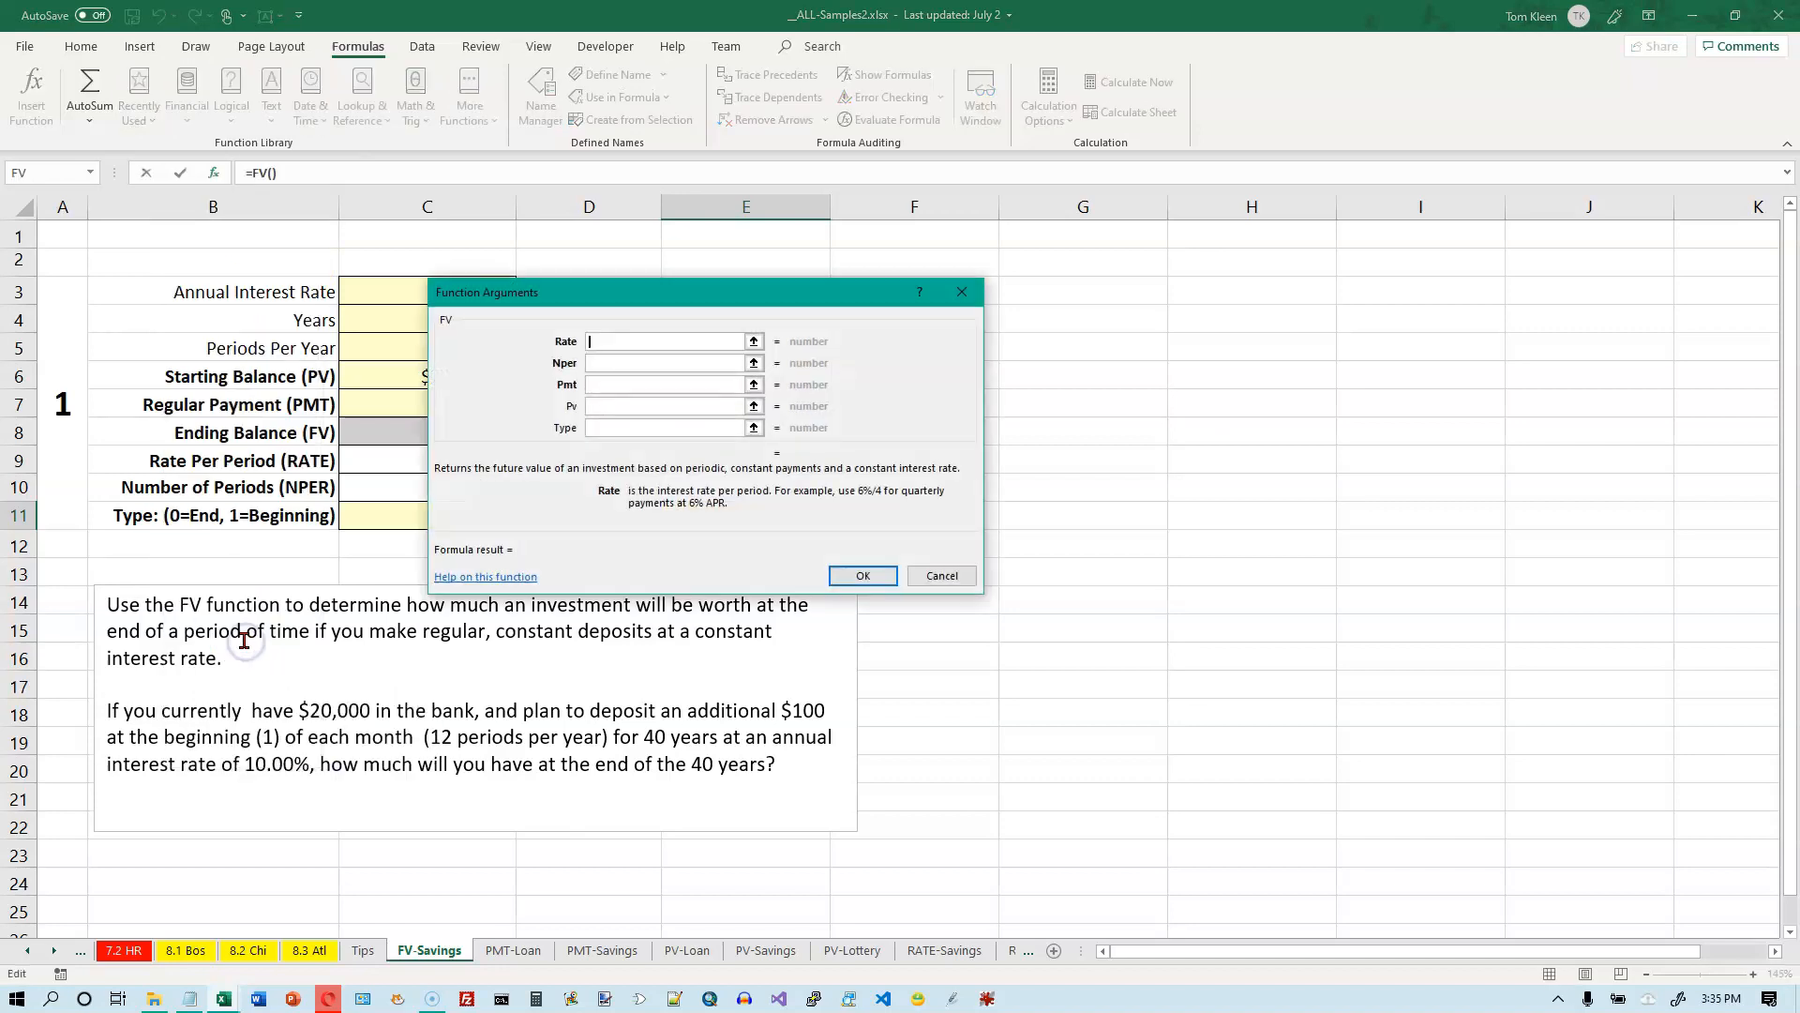
{"action": "left_click_drag", "start_coordinate": [674, 291], "coordinate": [1088, 255]}
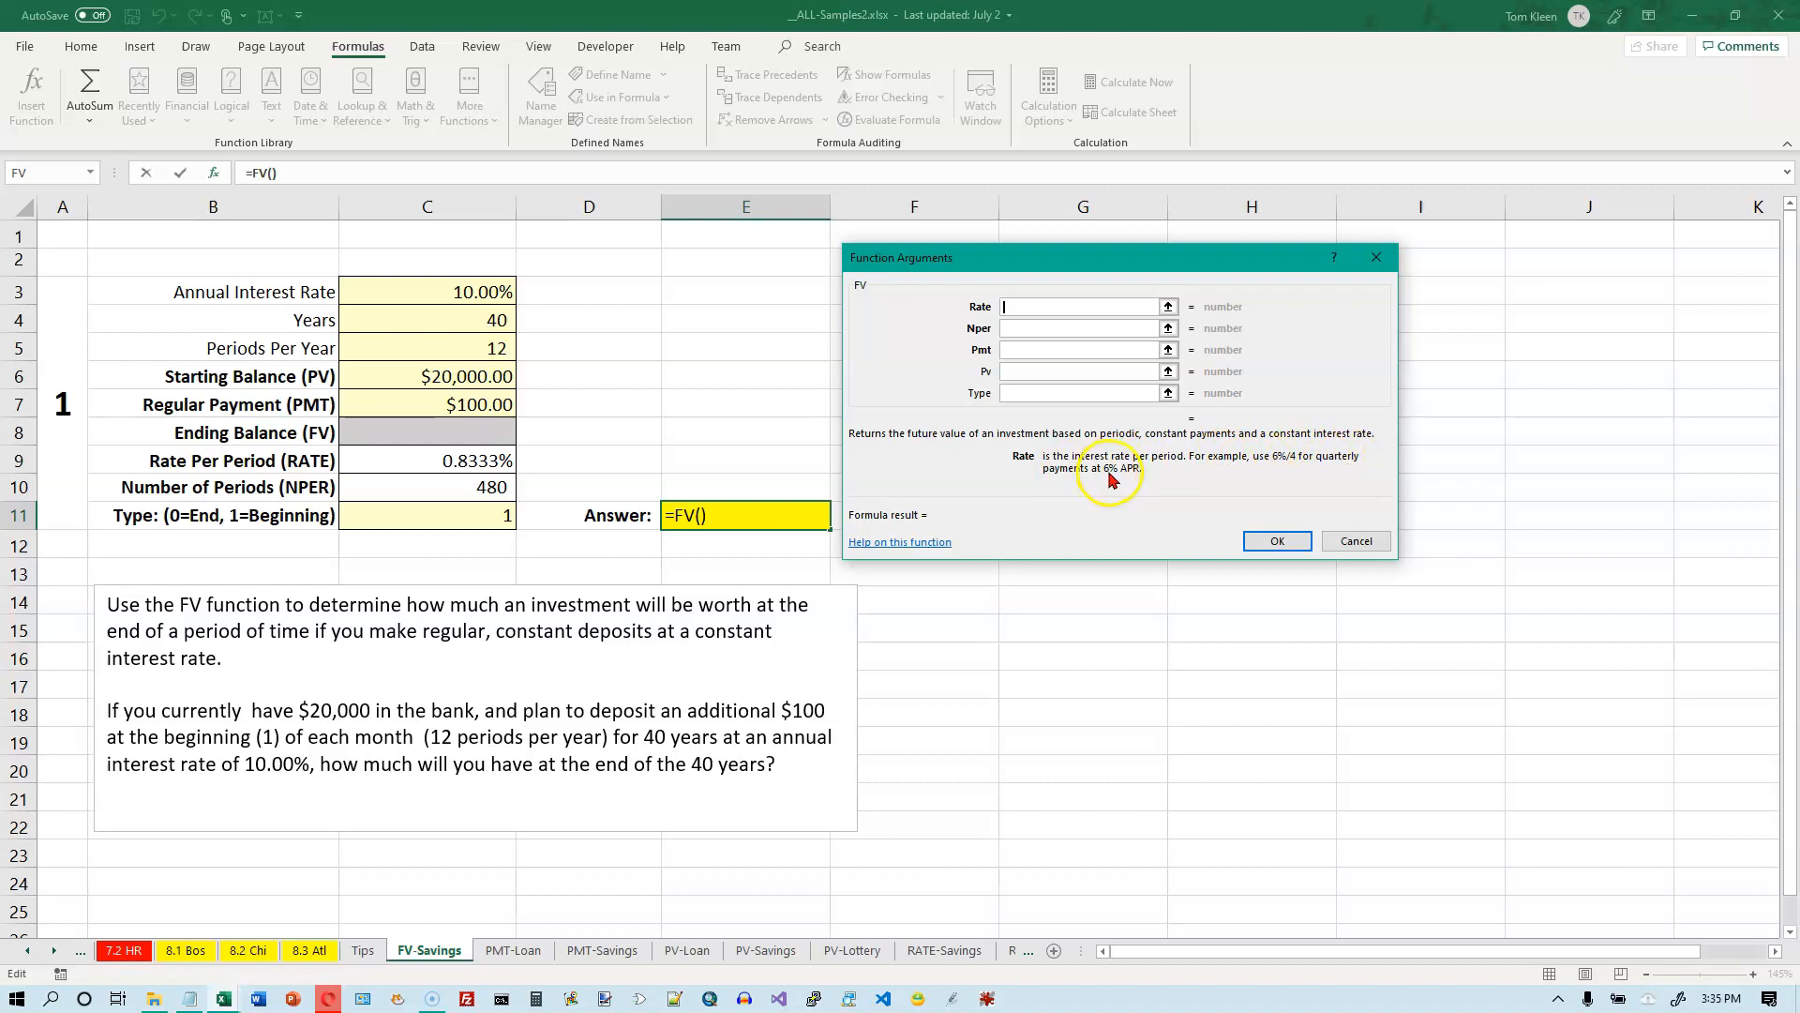
Step: Set the FV function's Rate argument to C9 and its Nper argument to C10
{"action": "left_click", "coordinate": [1026, 311]}
{"action": "left_click", "coordinate": [471, 462]}
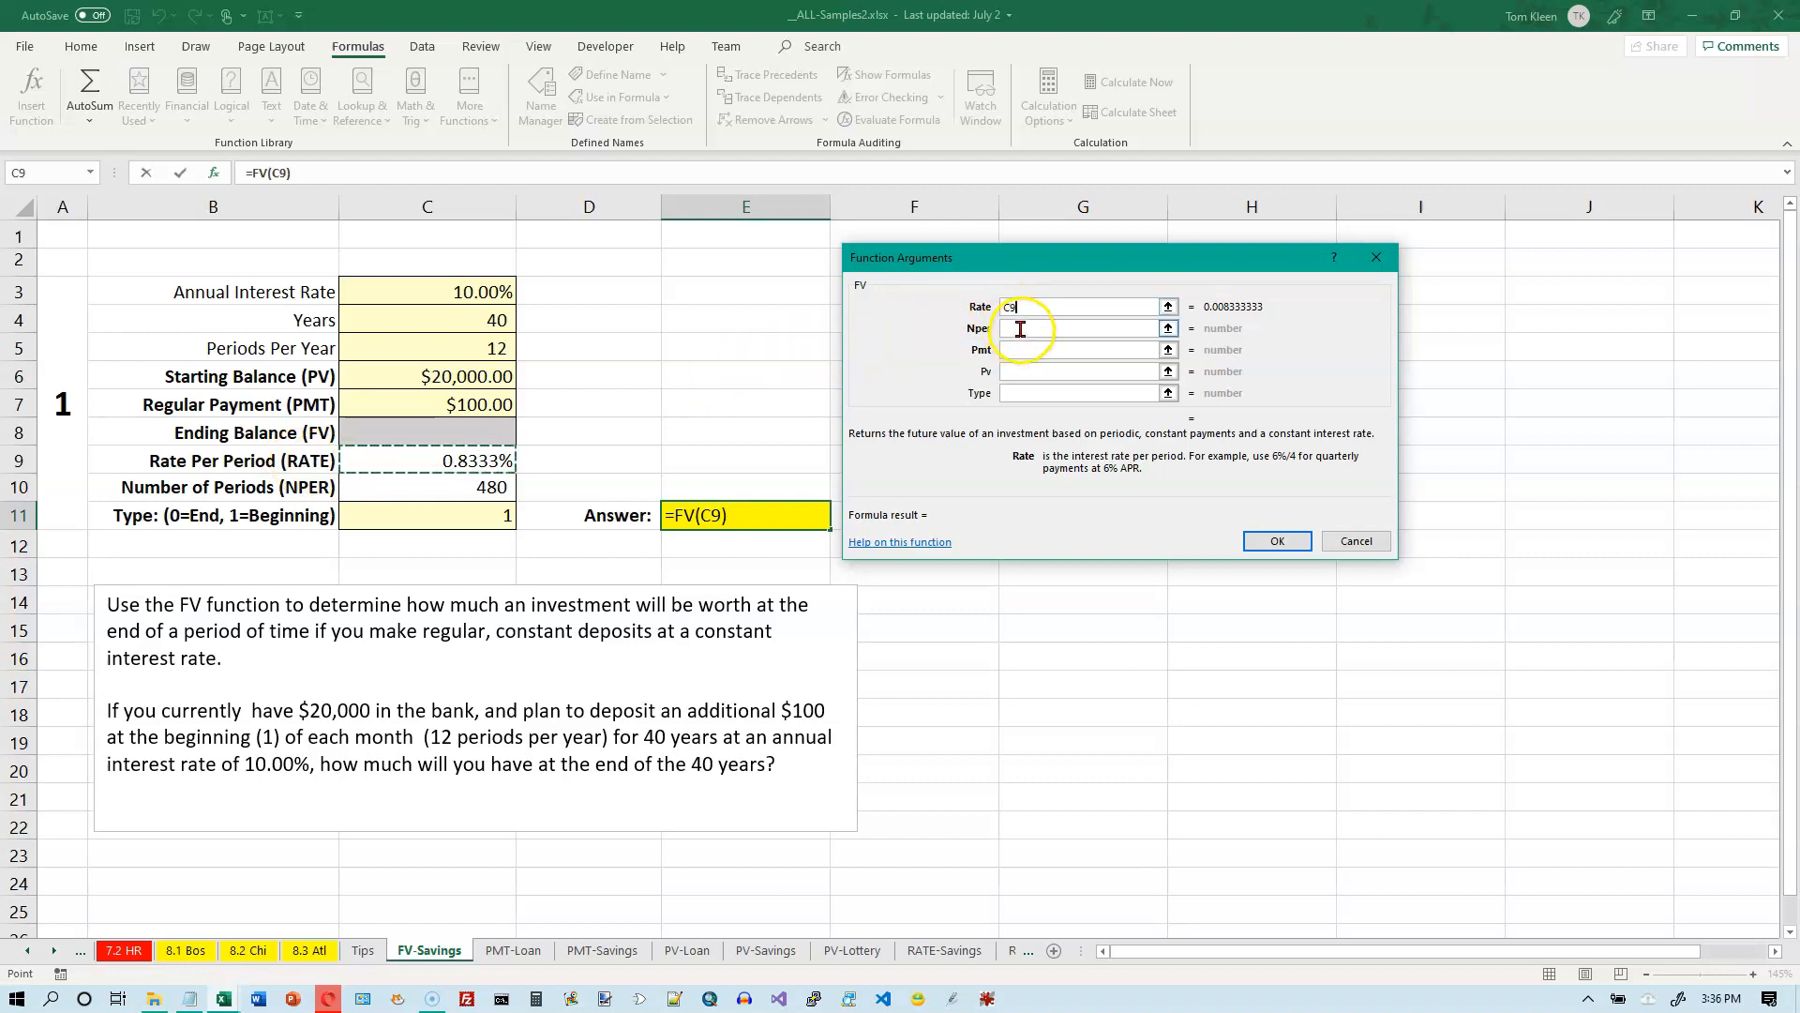
{"action": "left_click", "coordinate": [1021, 329]}
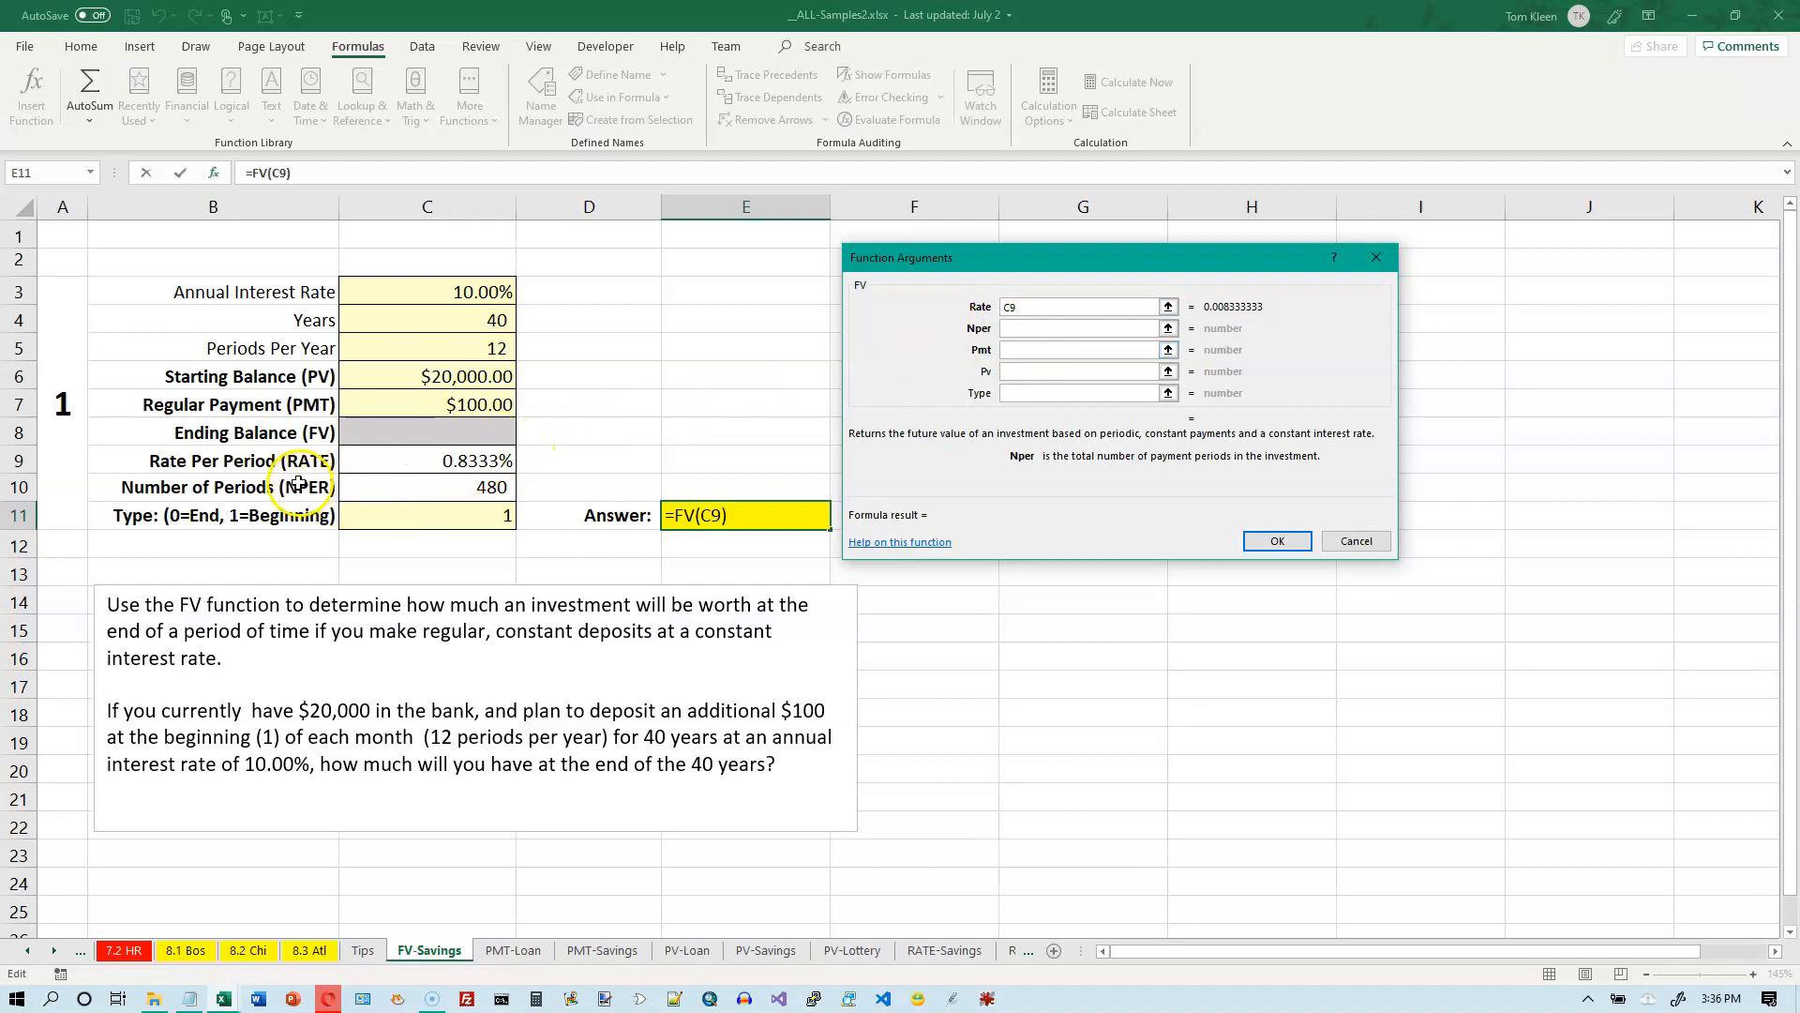
{"action": "left_click", "coordinate": [477, 487]}
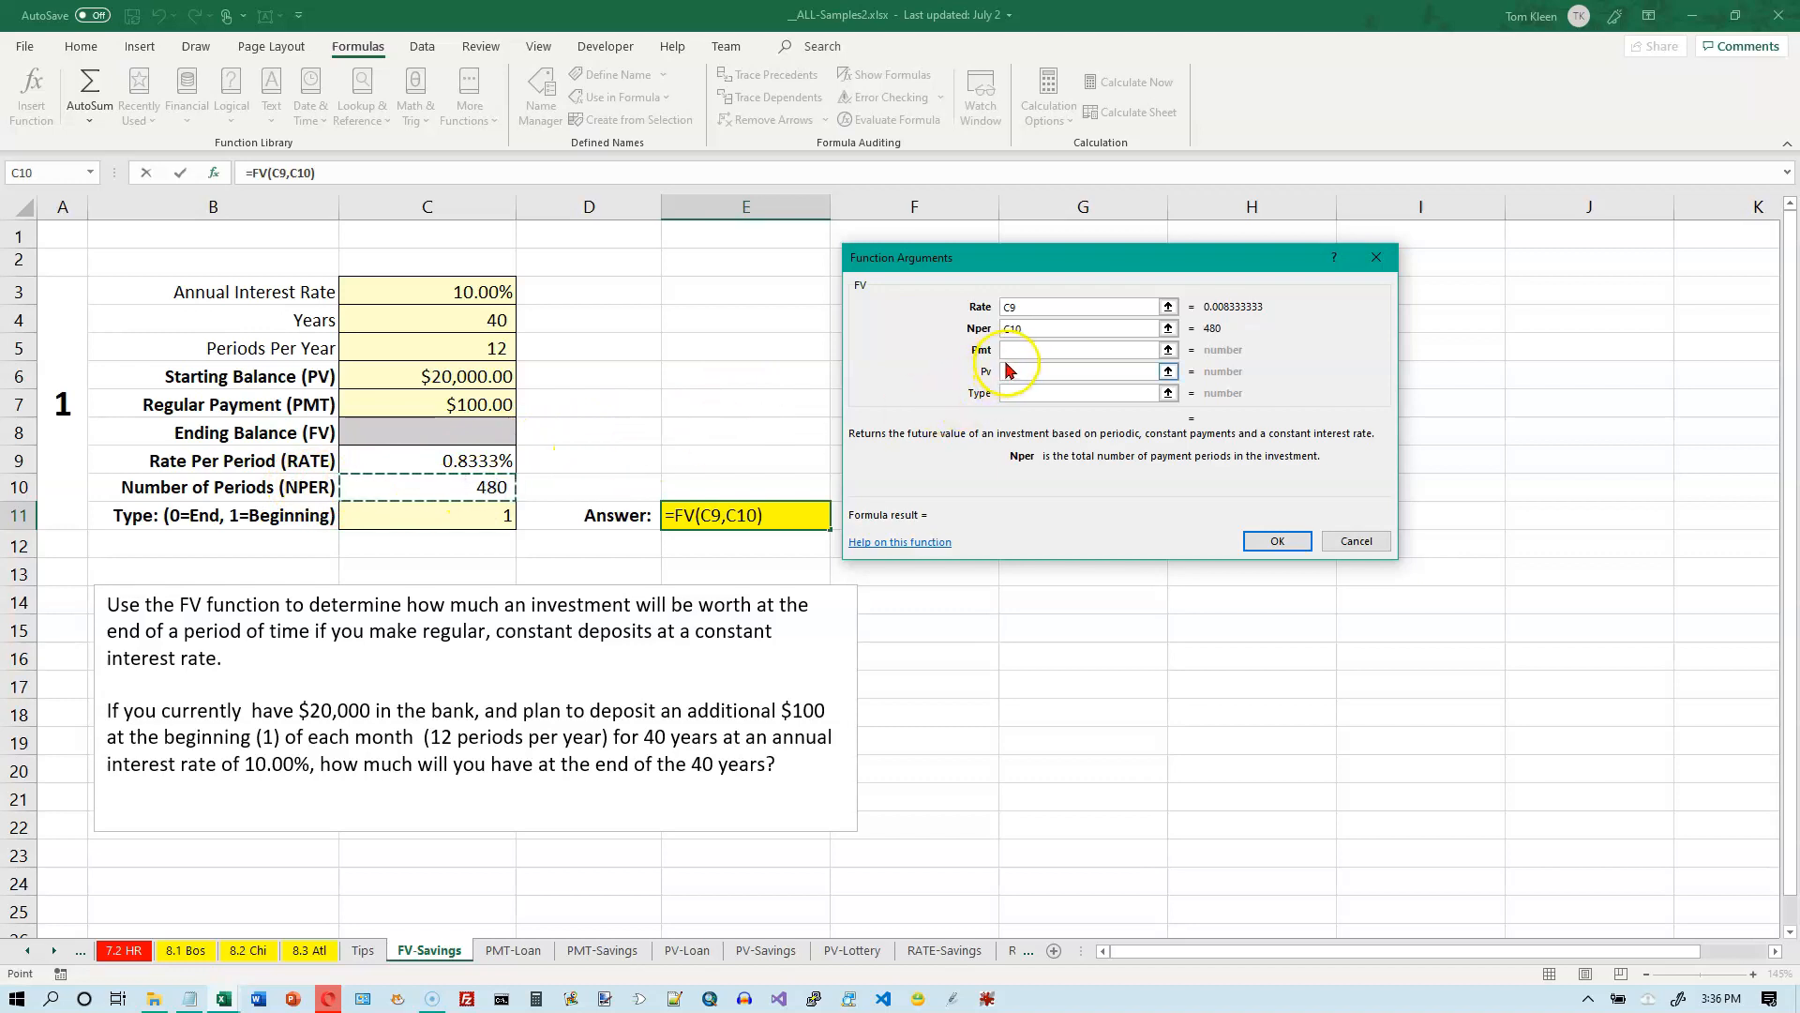
Step: Set the FV function's Pmt argument to C7, Pv to C6 and Type to C11
{"action": "left_click", "coordinate": [1051, 352]}
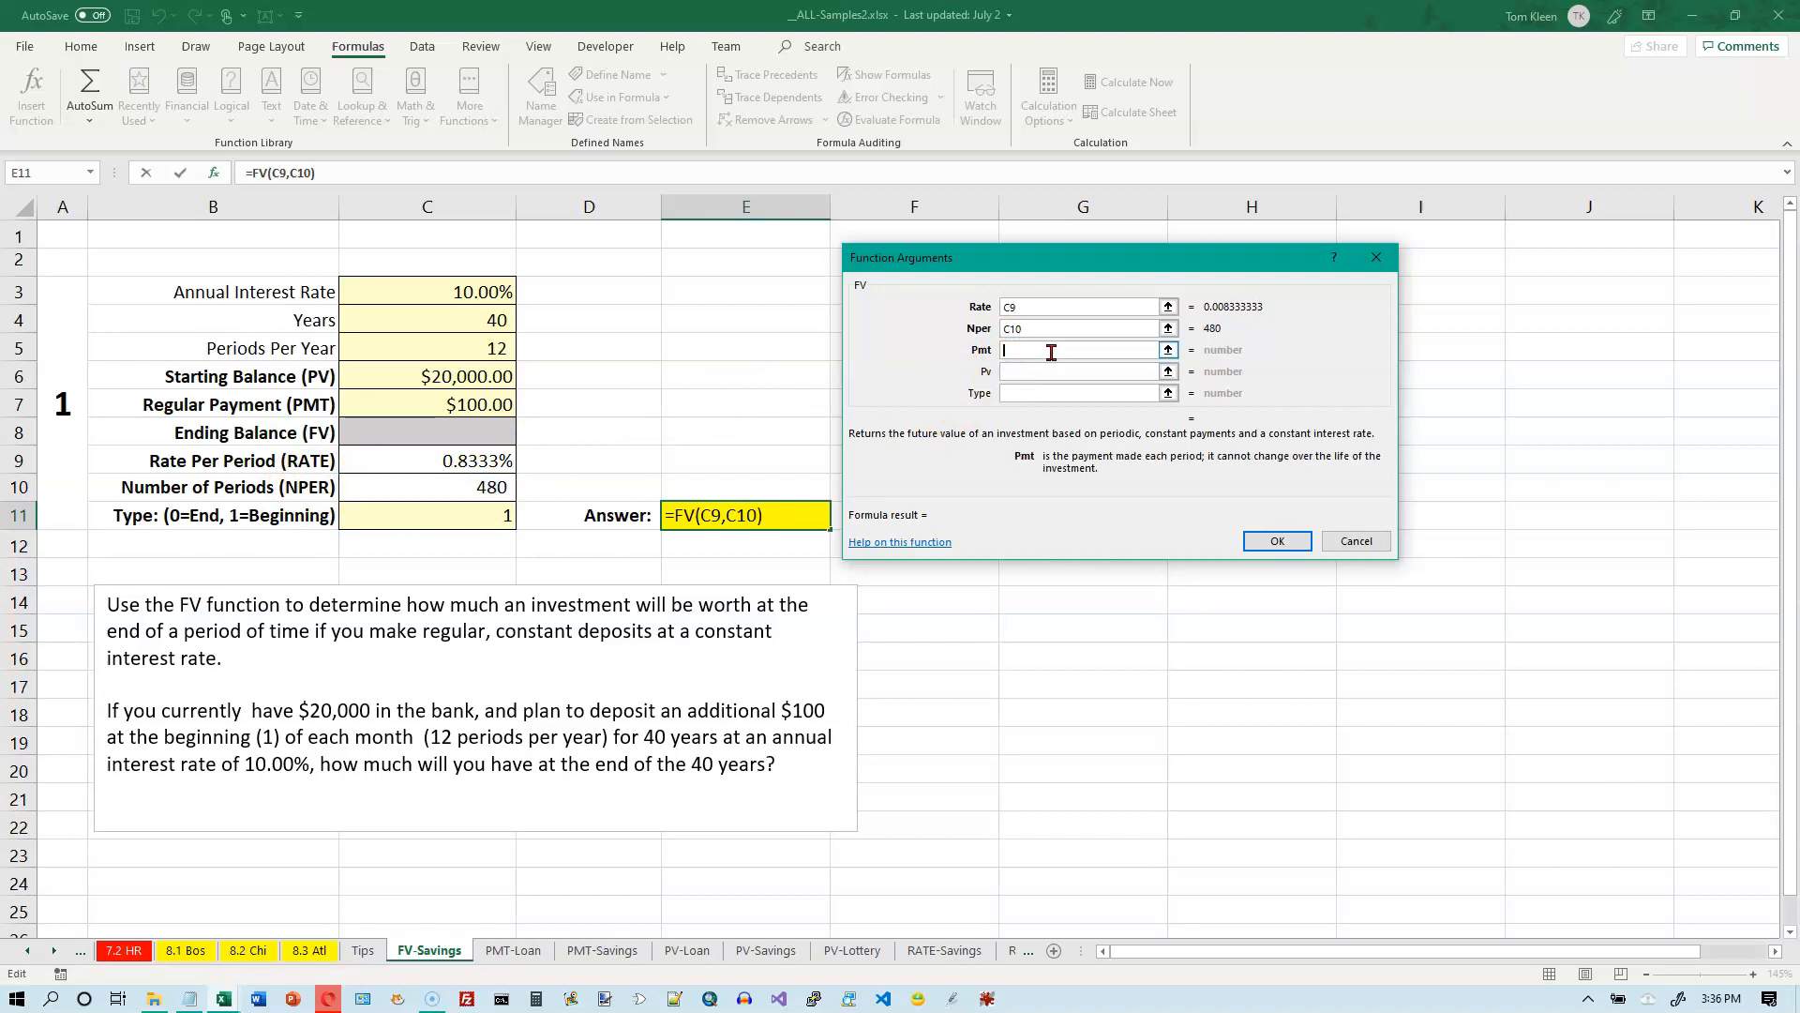
{"action": "left_click", "coordinate": [490, 400]}
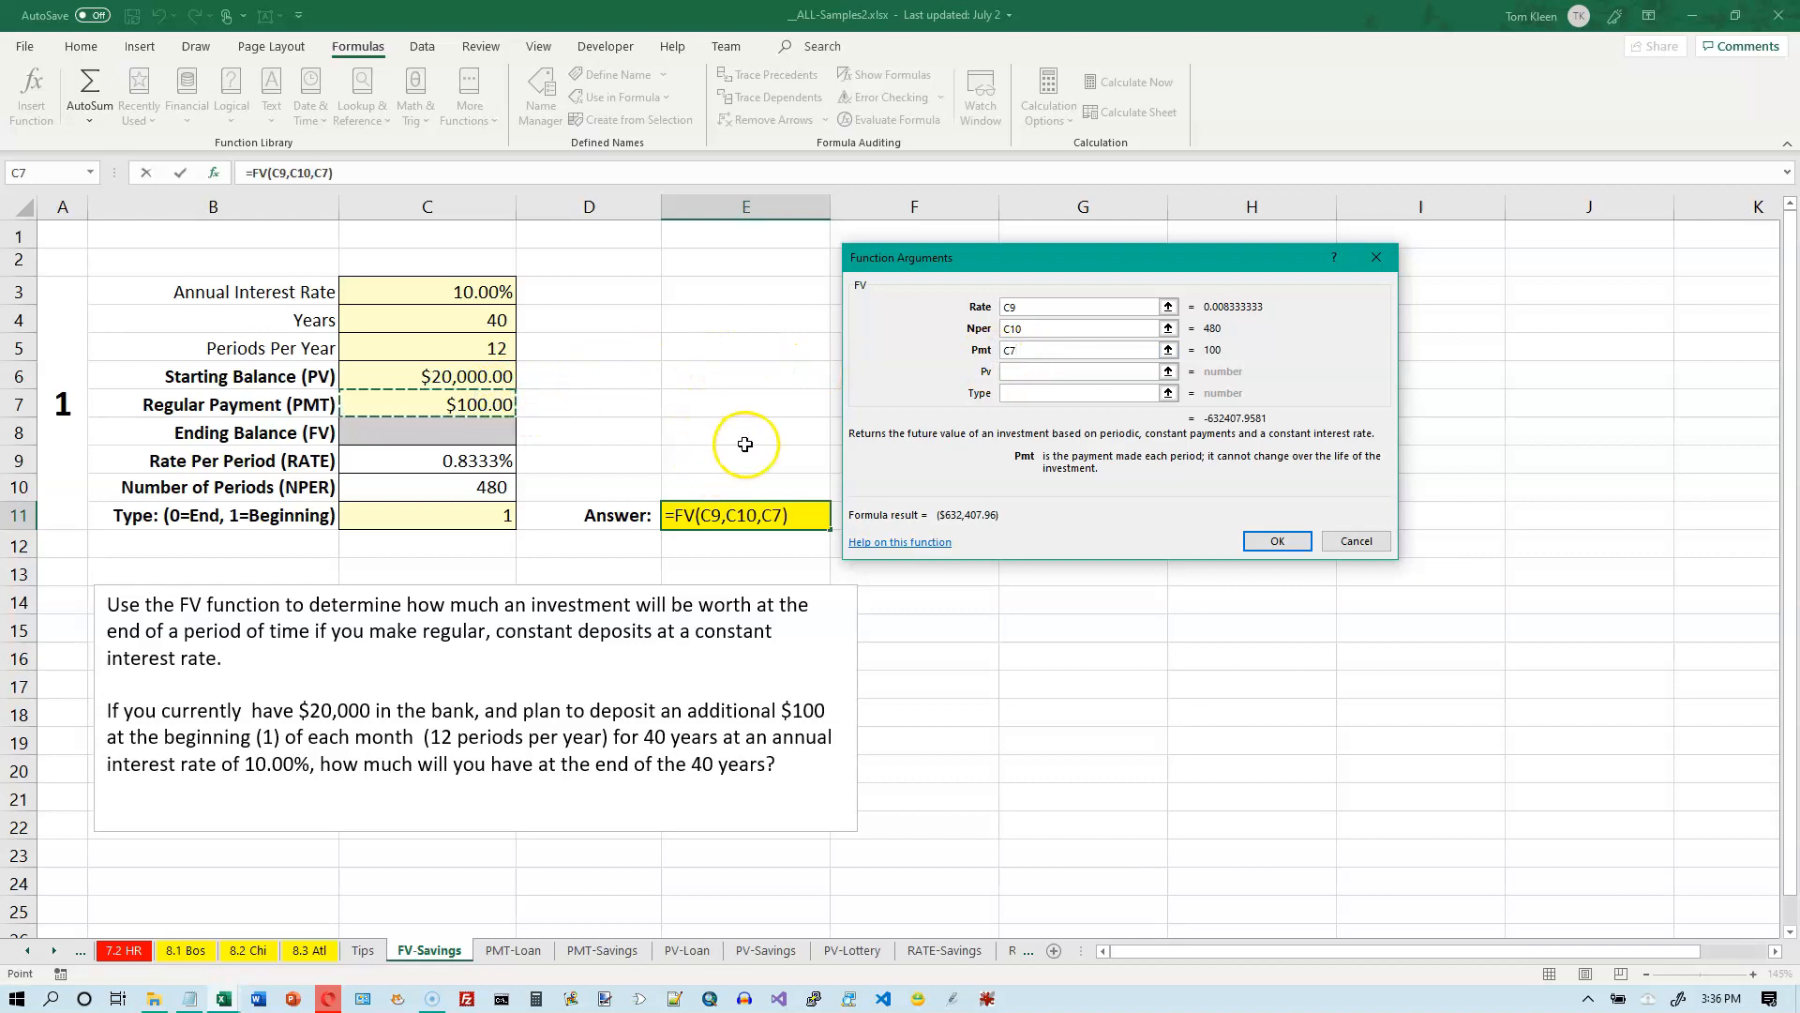
{"action": "left_click", "coordinate": [1029, 370]}
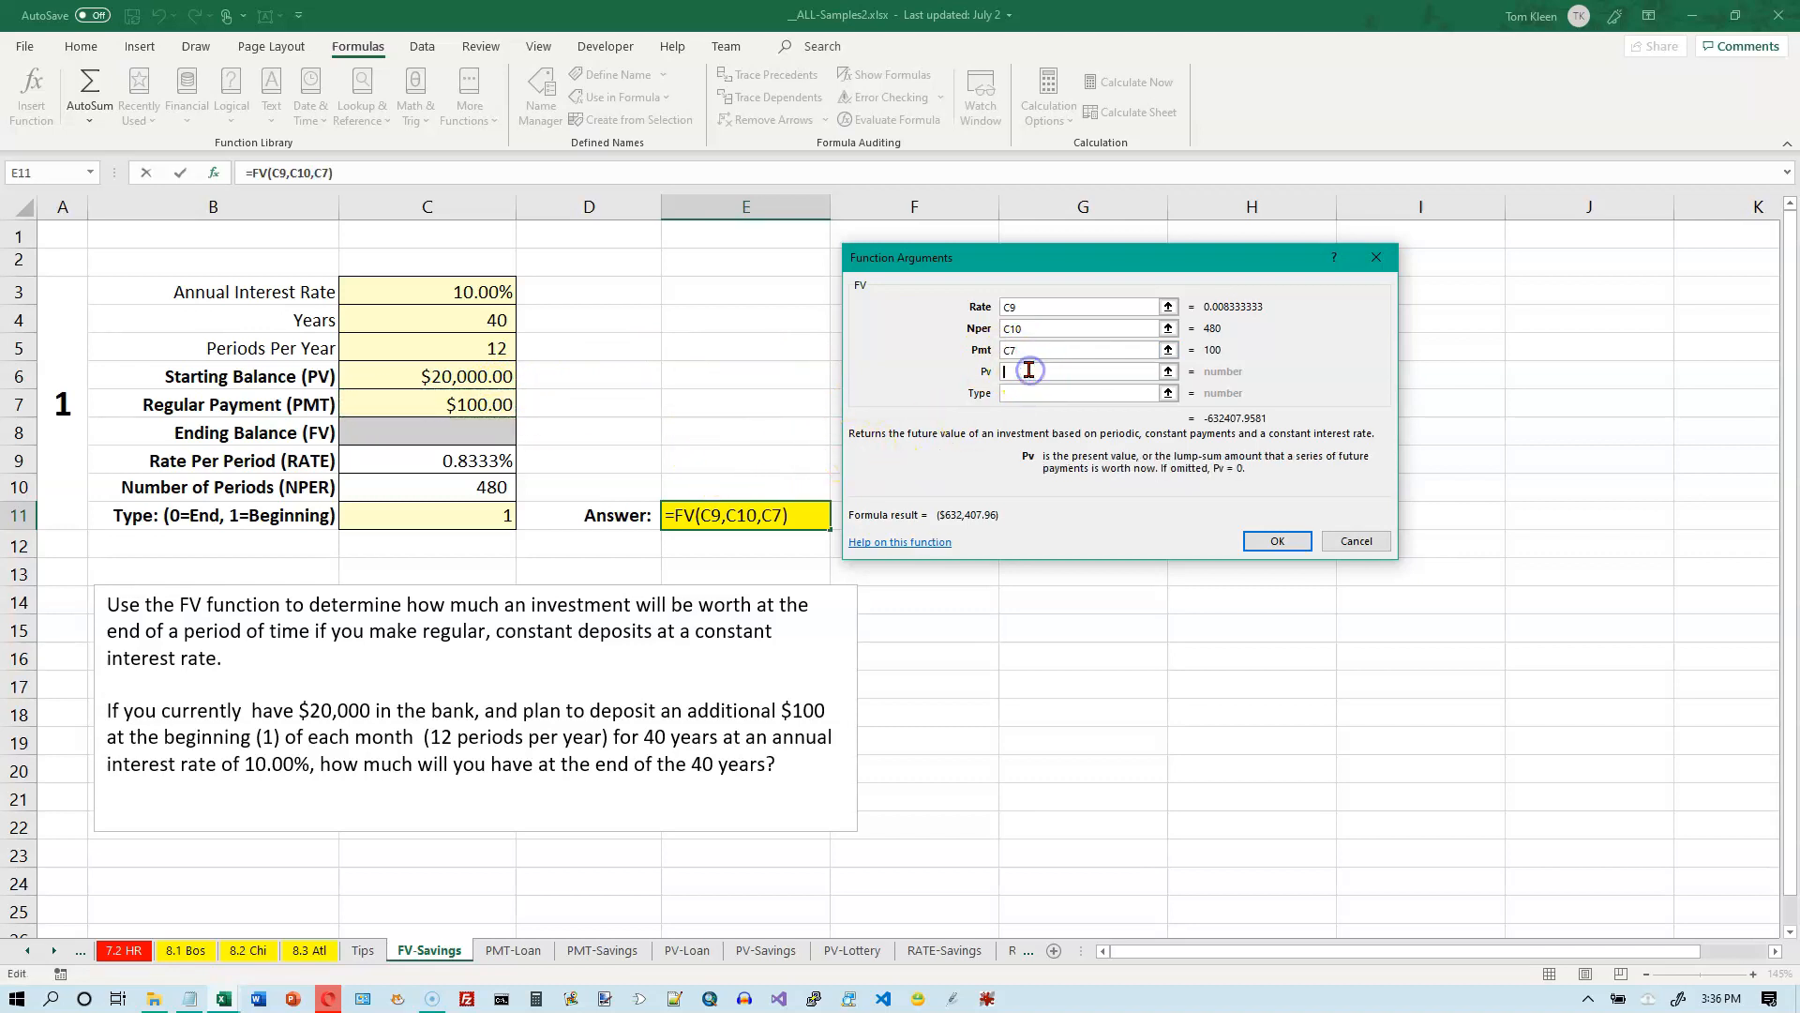
{"action": "left_click", "coordinate": [483, 377]}
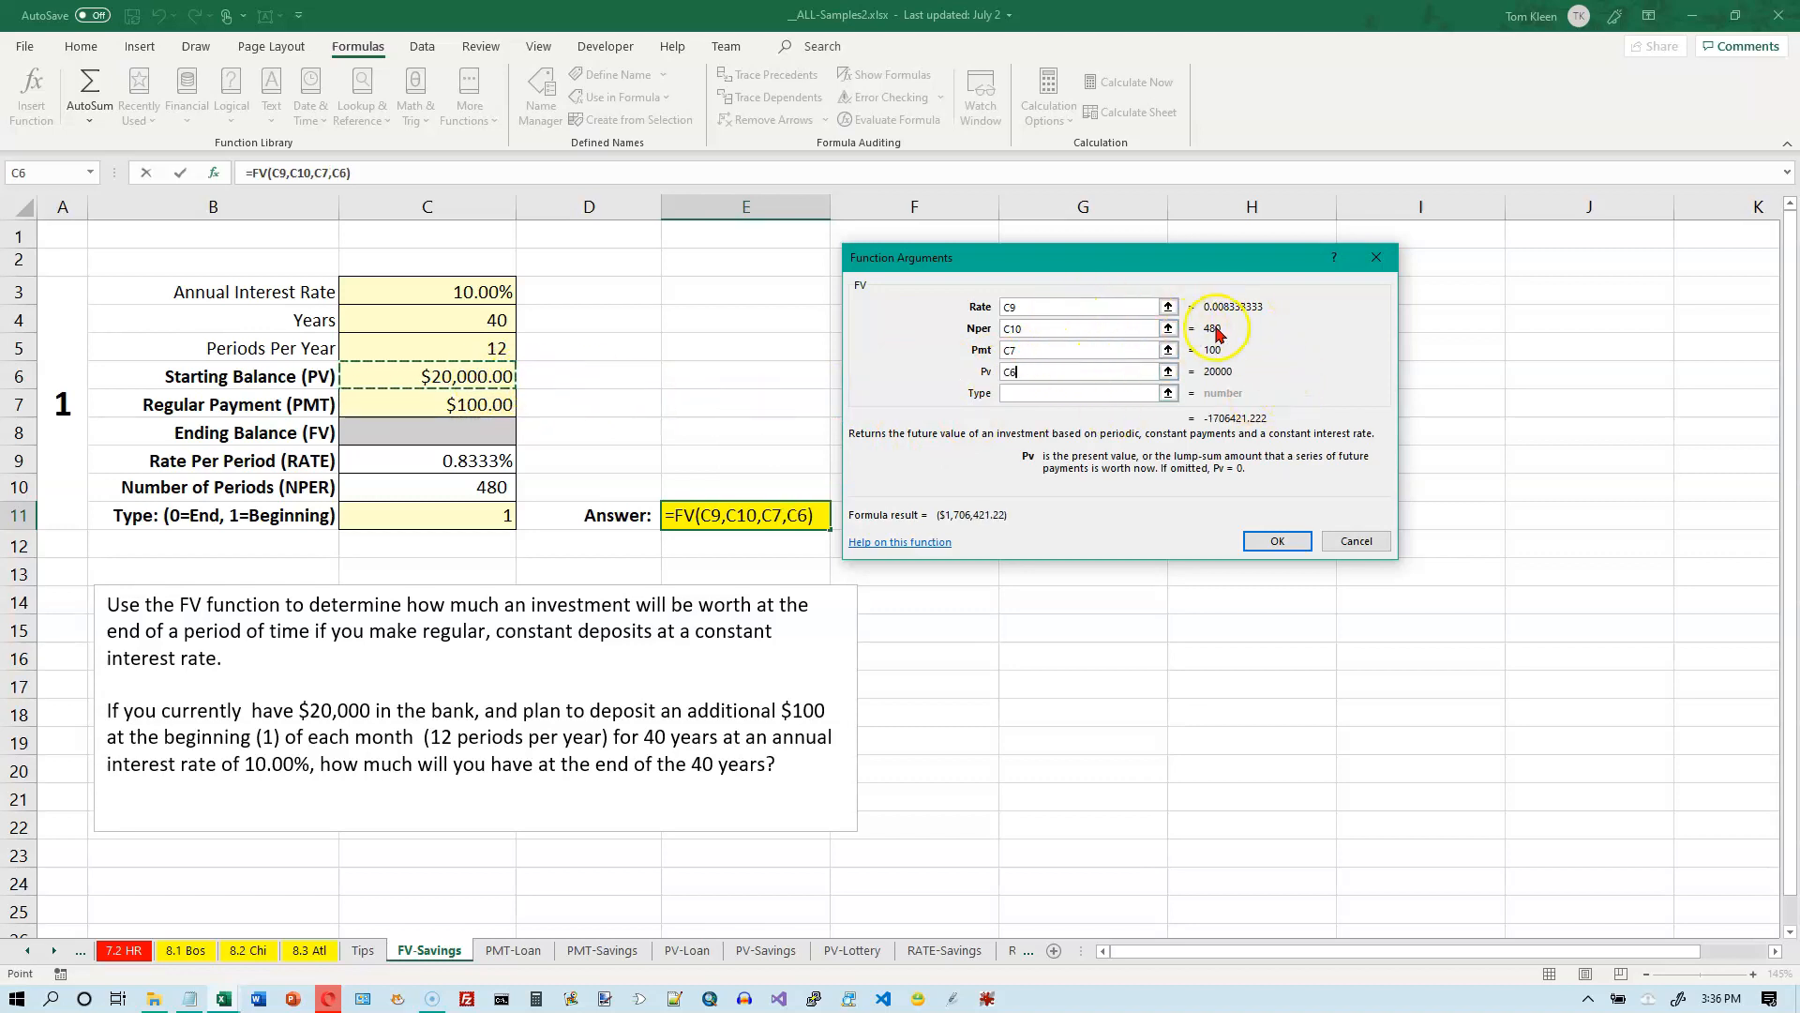
{"action": "left_click", "coordinate": [1089, 393]}
{"action": "left_click", "coordinate": [489, 513]}
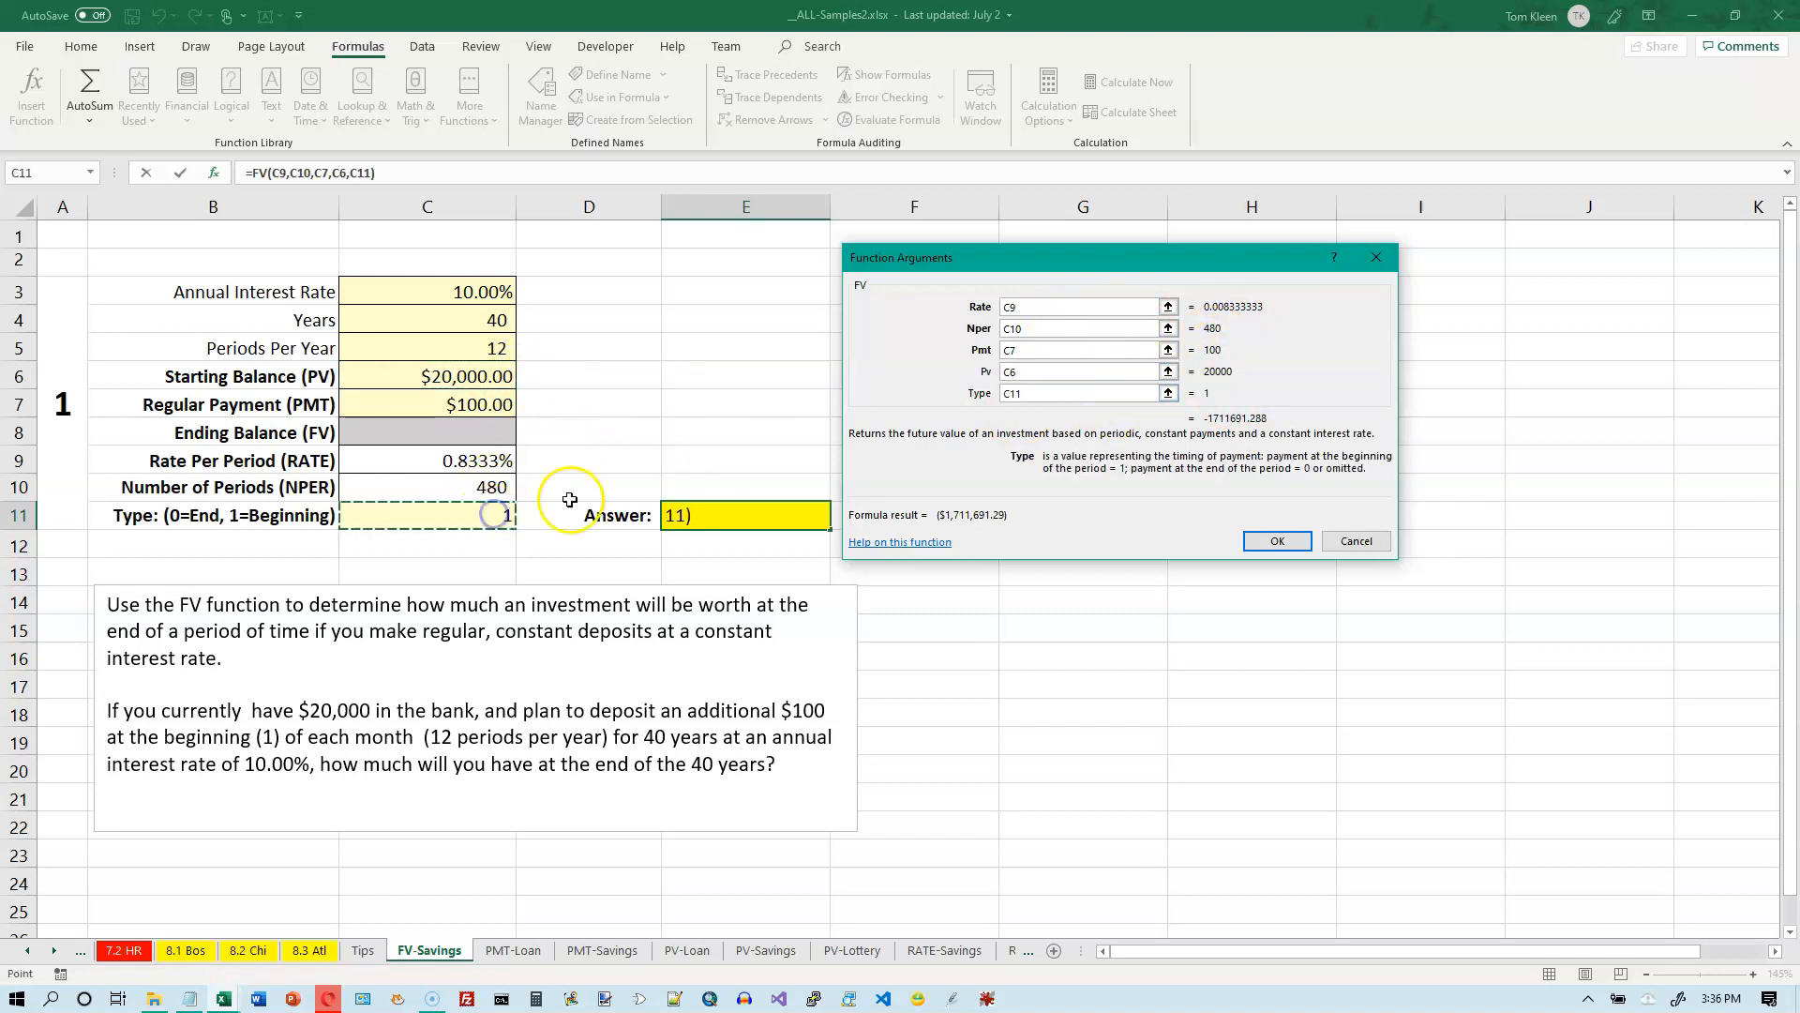
Step: Negate the payment and present value arguments as -C7 and -C6, and enter the FV formula in E11
{"action": "left_click", "coordinate": [1075, 351]}
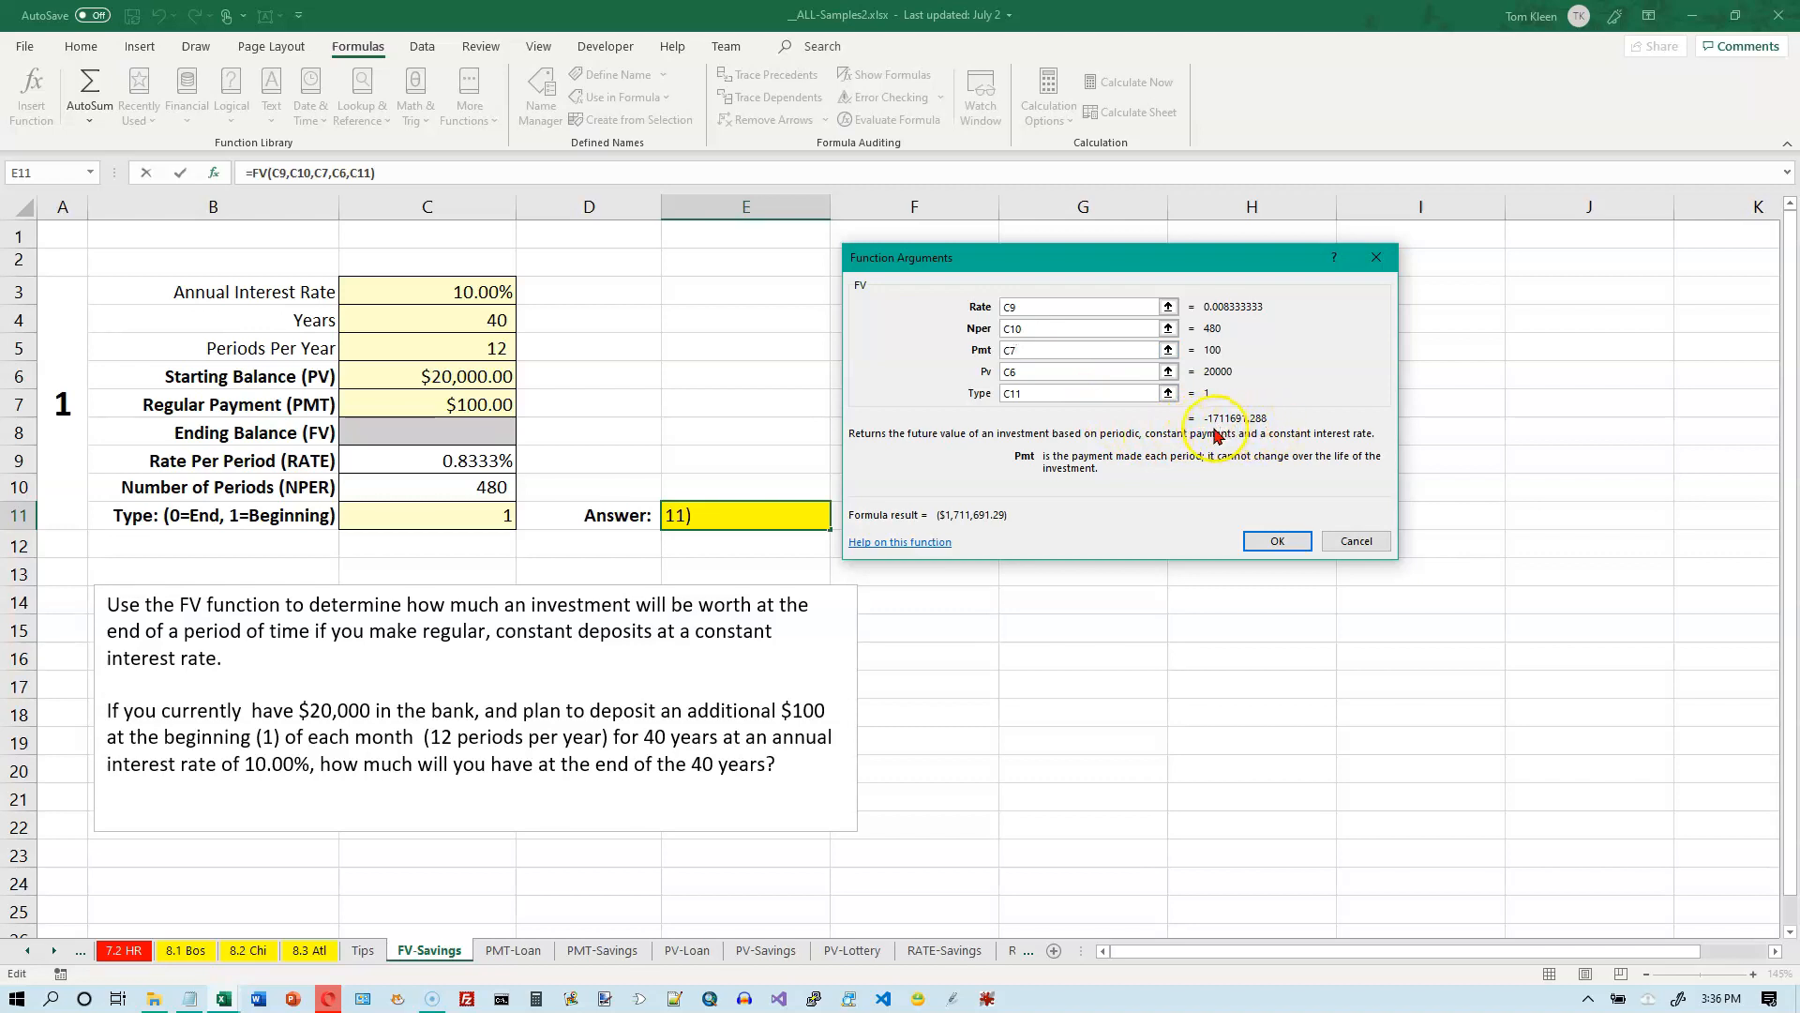
{"action": "left_click", "coordinate": [1031, 372]}
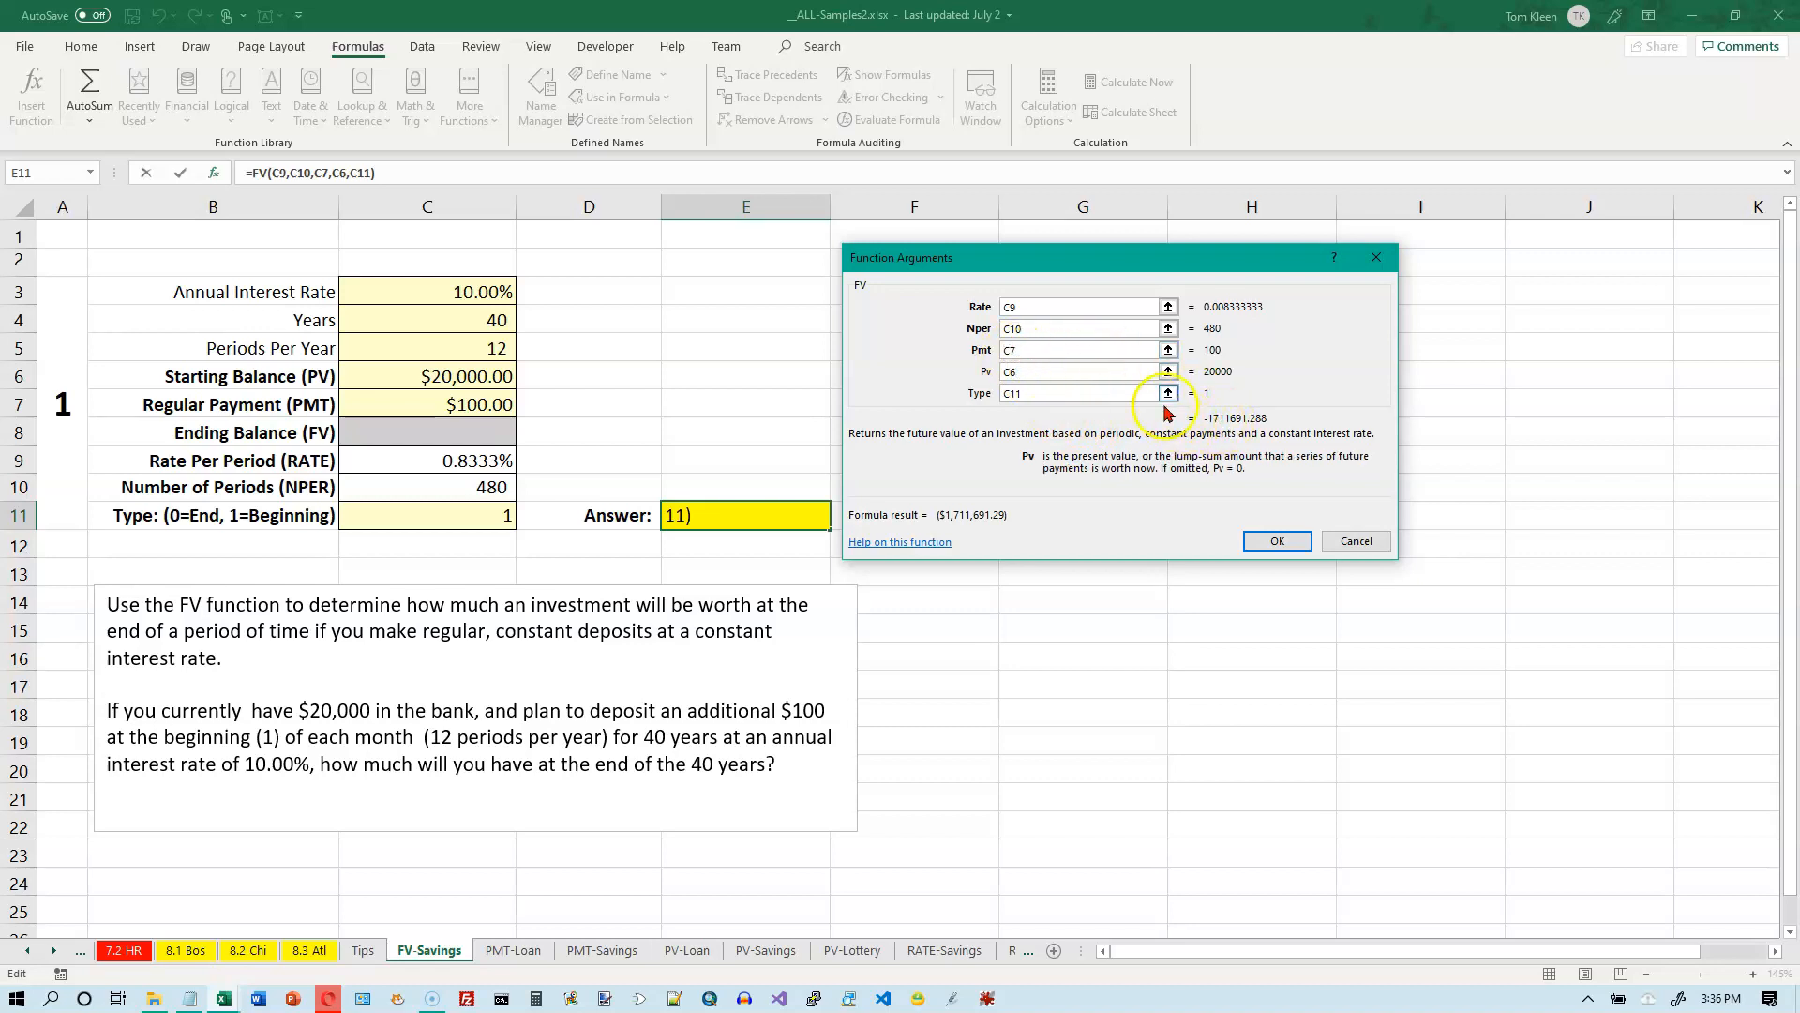
{"action": "left_click", "coordinate": [1004, 350]}
{"action": "left_click", "coordinate": [1075, 348]}
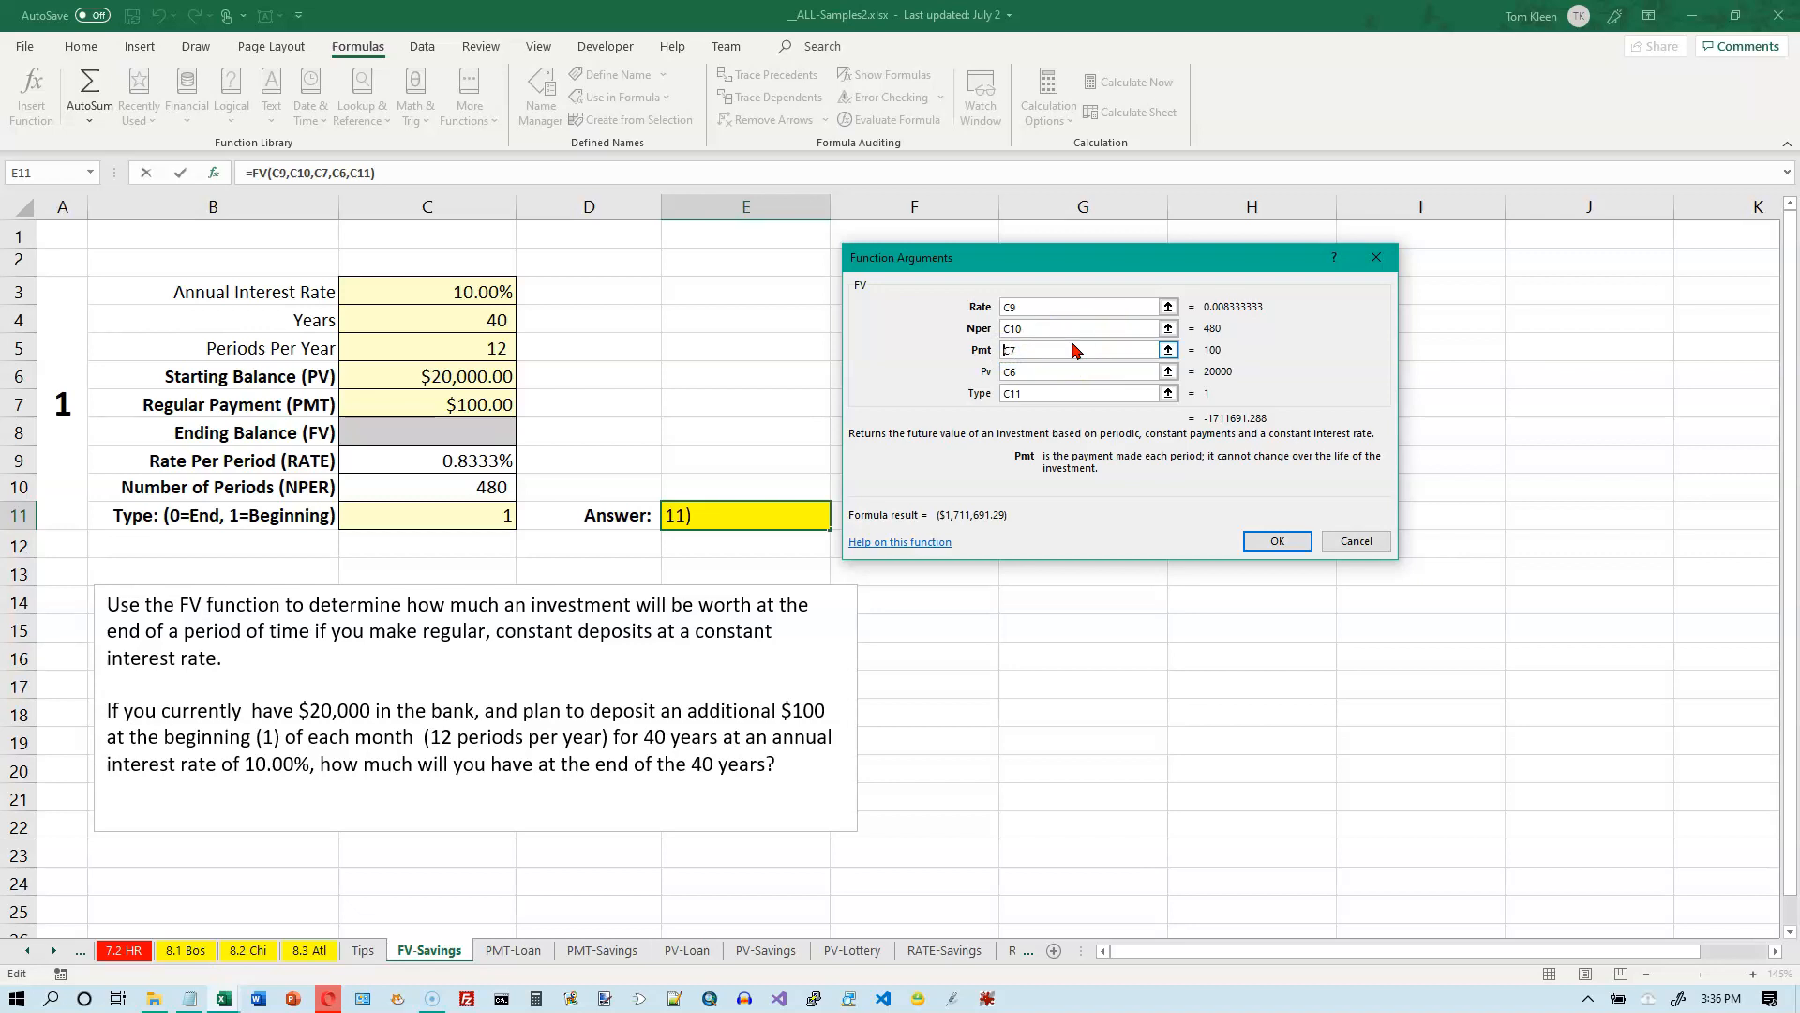
{"action": "type", "text": "-"}
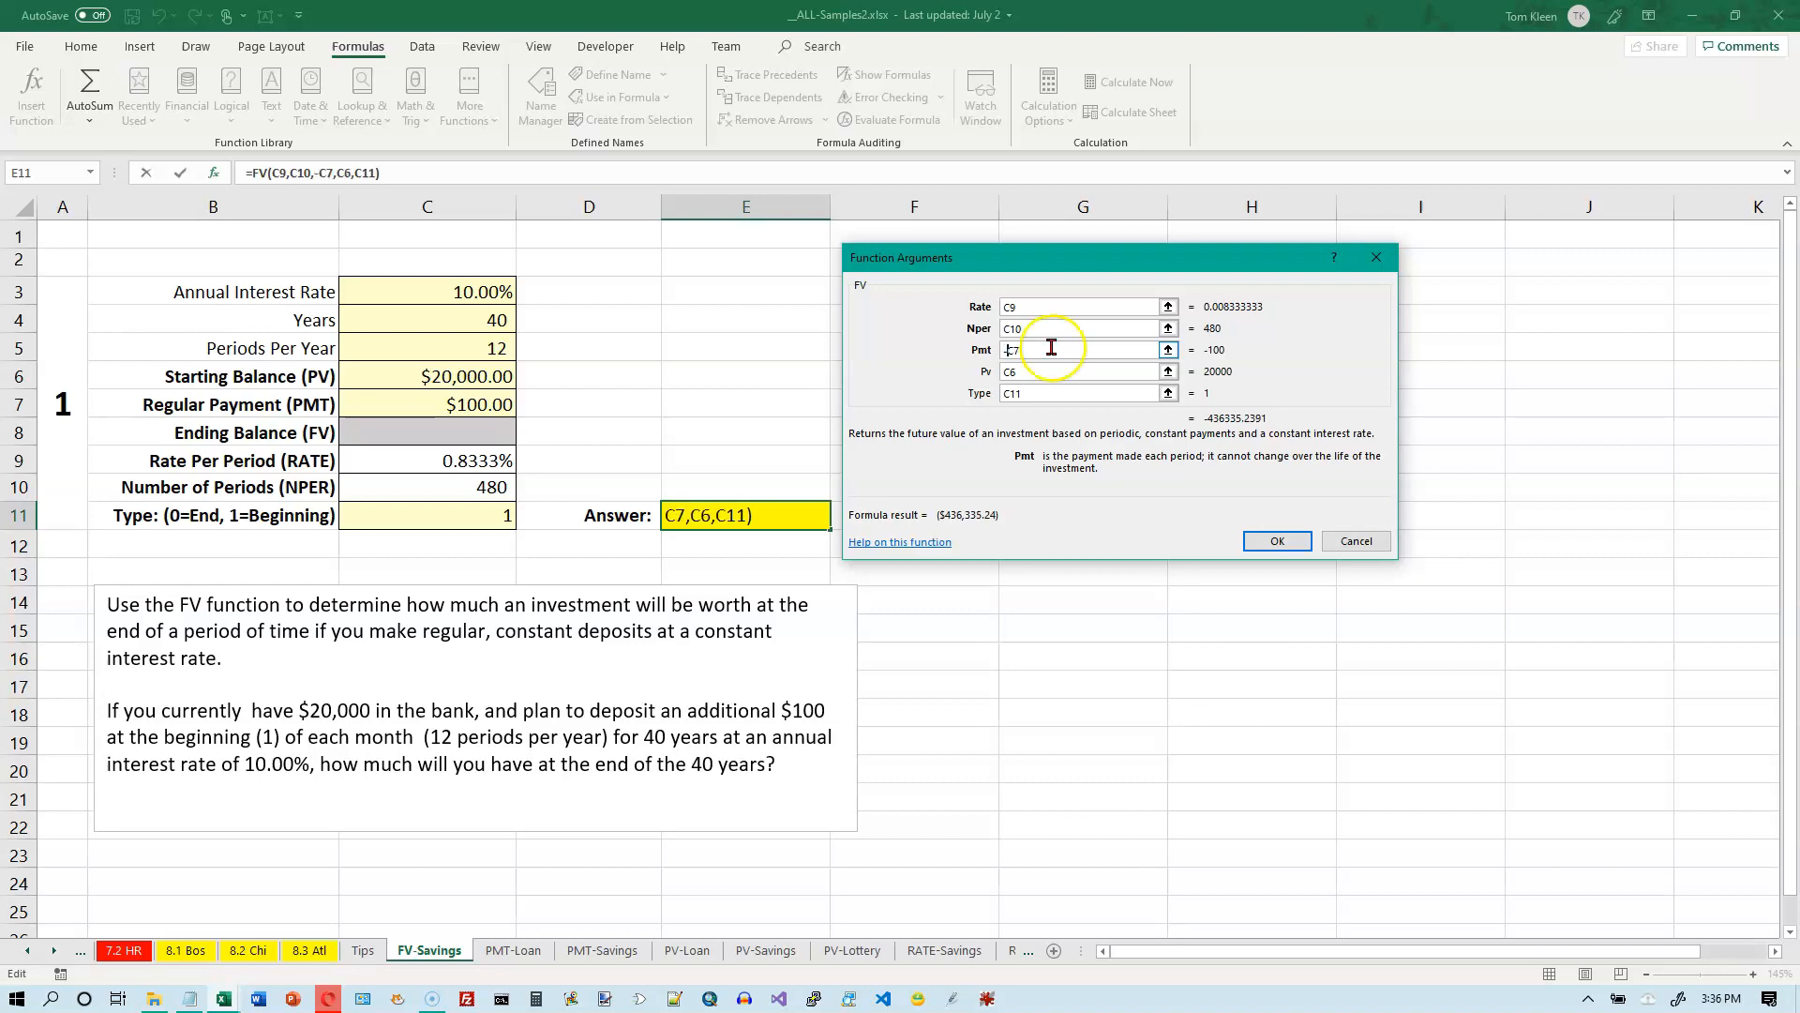
{"action": "left_click", "coordinate": [1004, 372]}
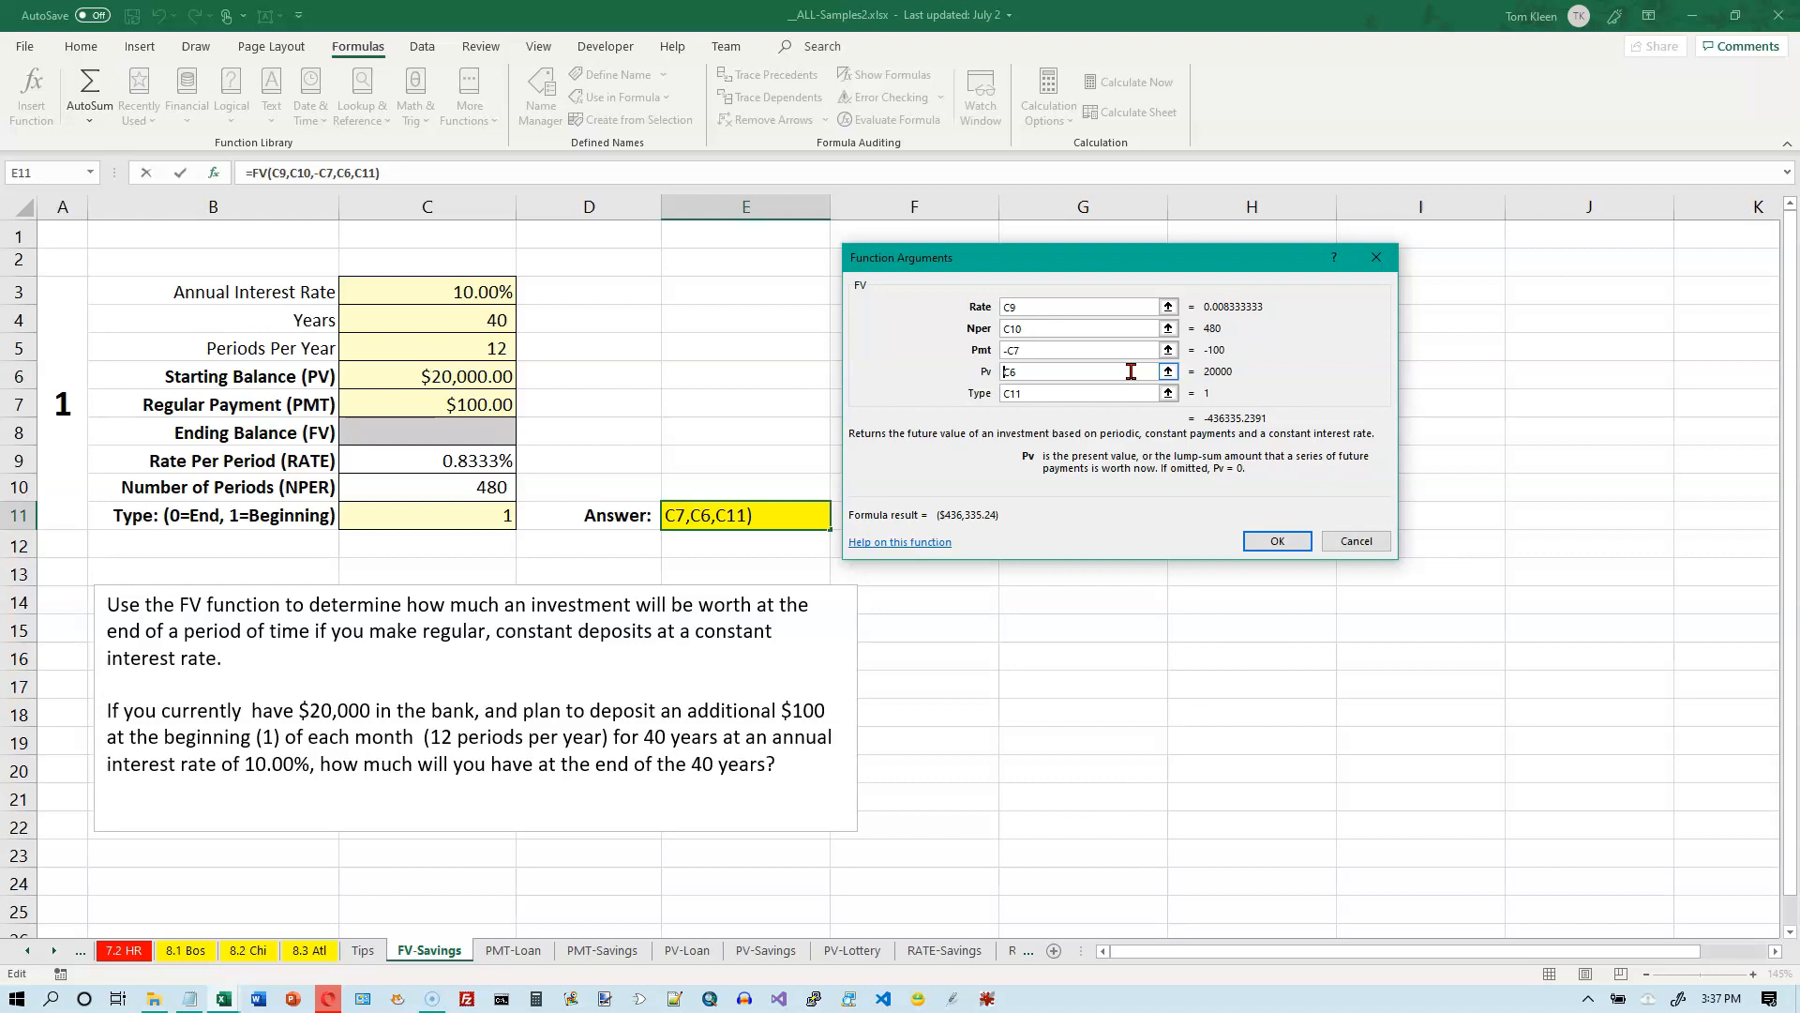
{"action": "type", "text": "-"}
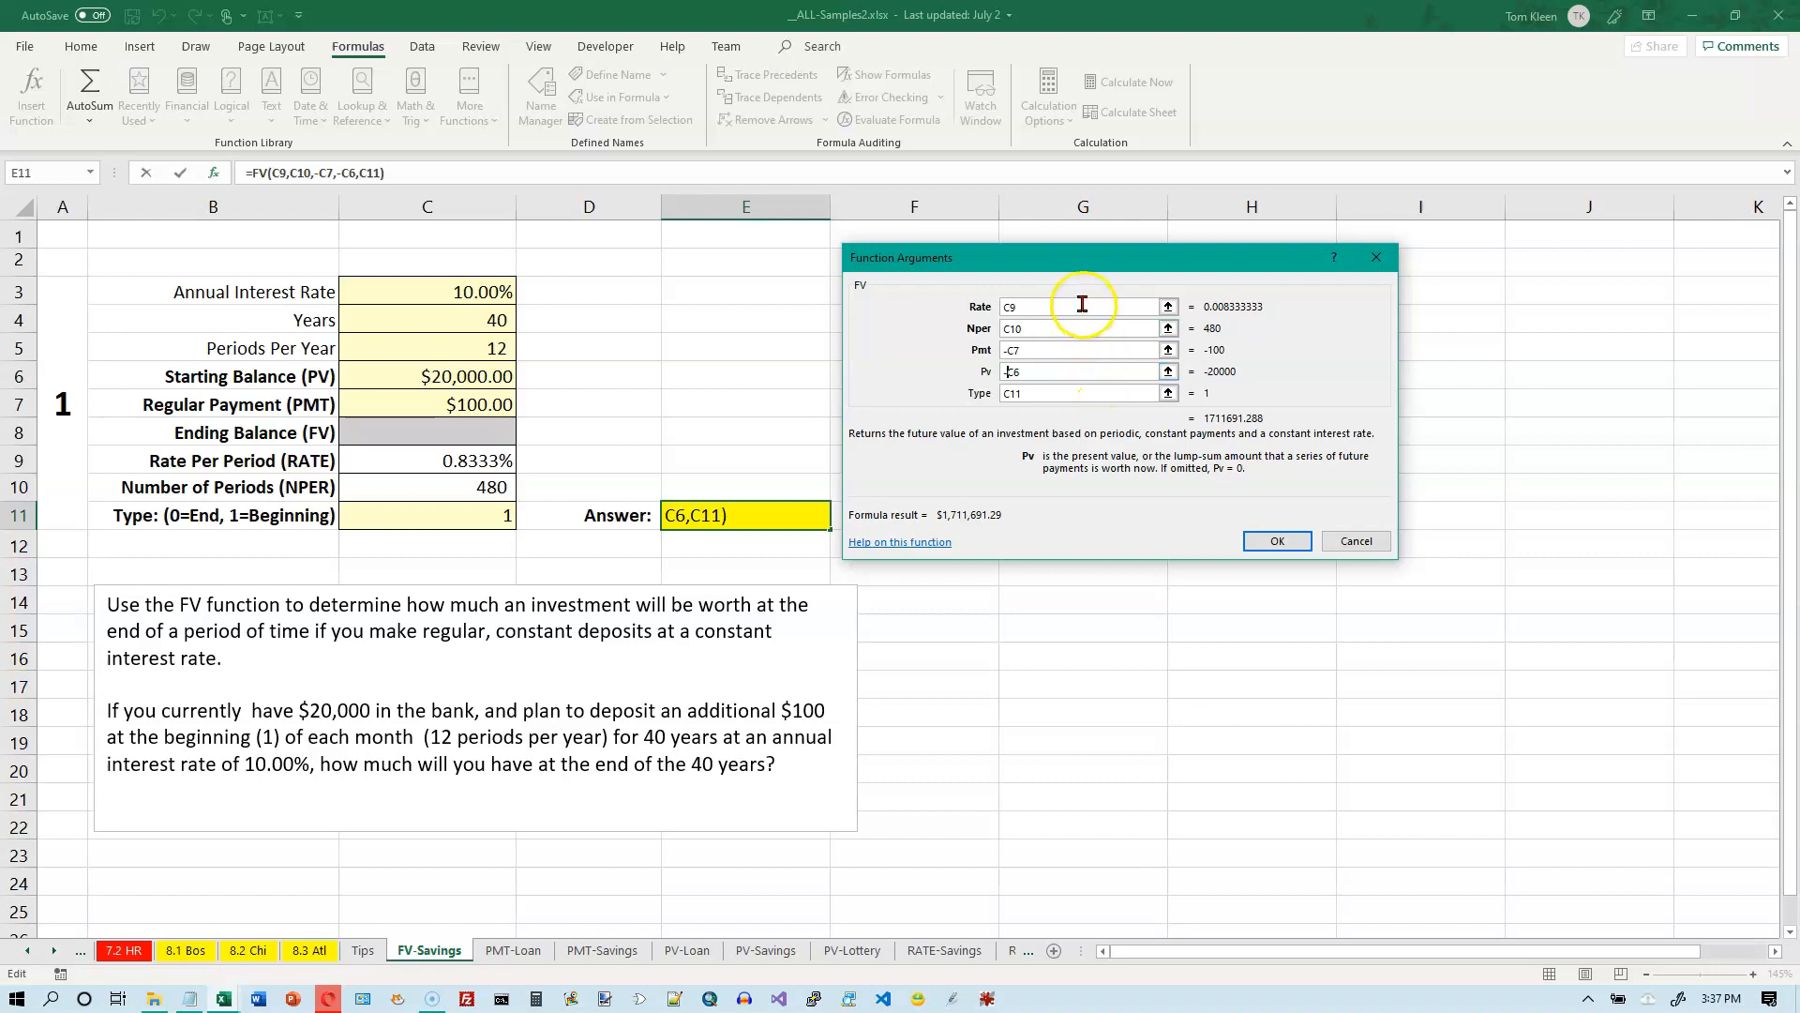
{"action": "left_click", "coordinate": [1270, 543]}
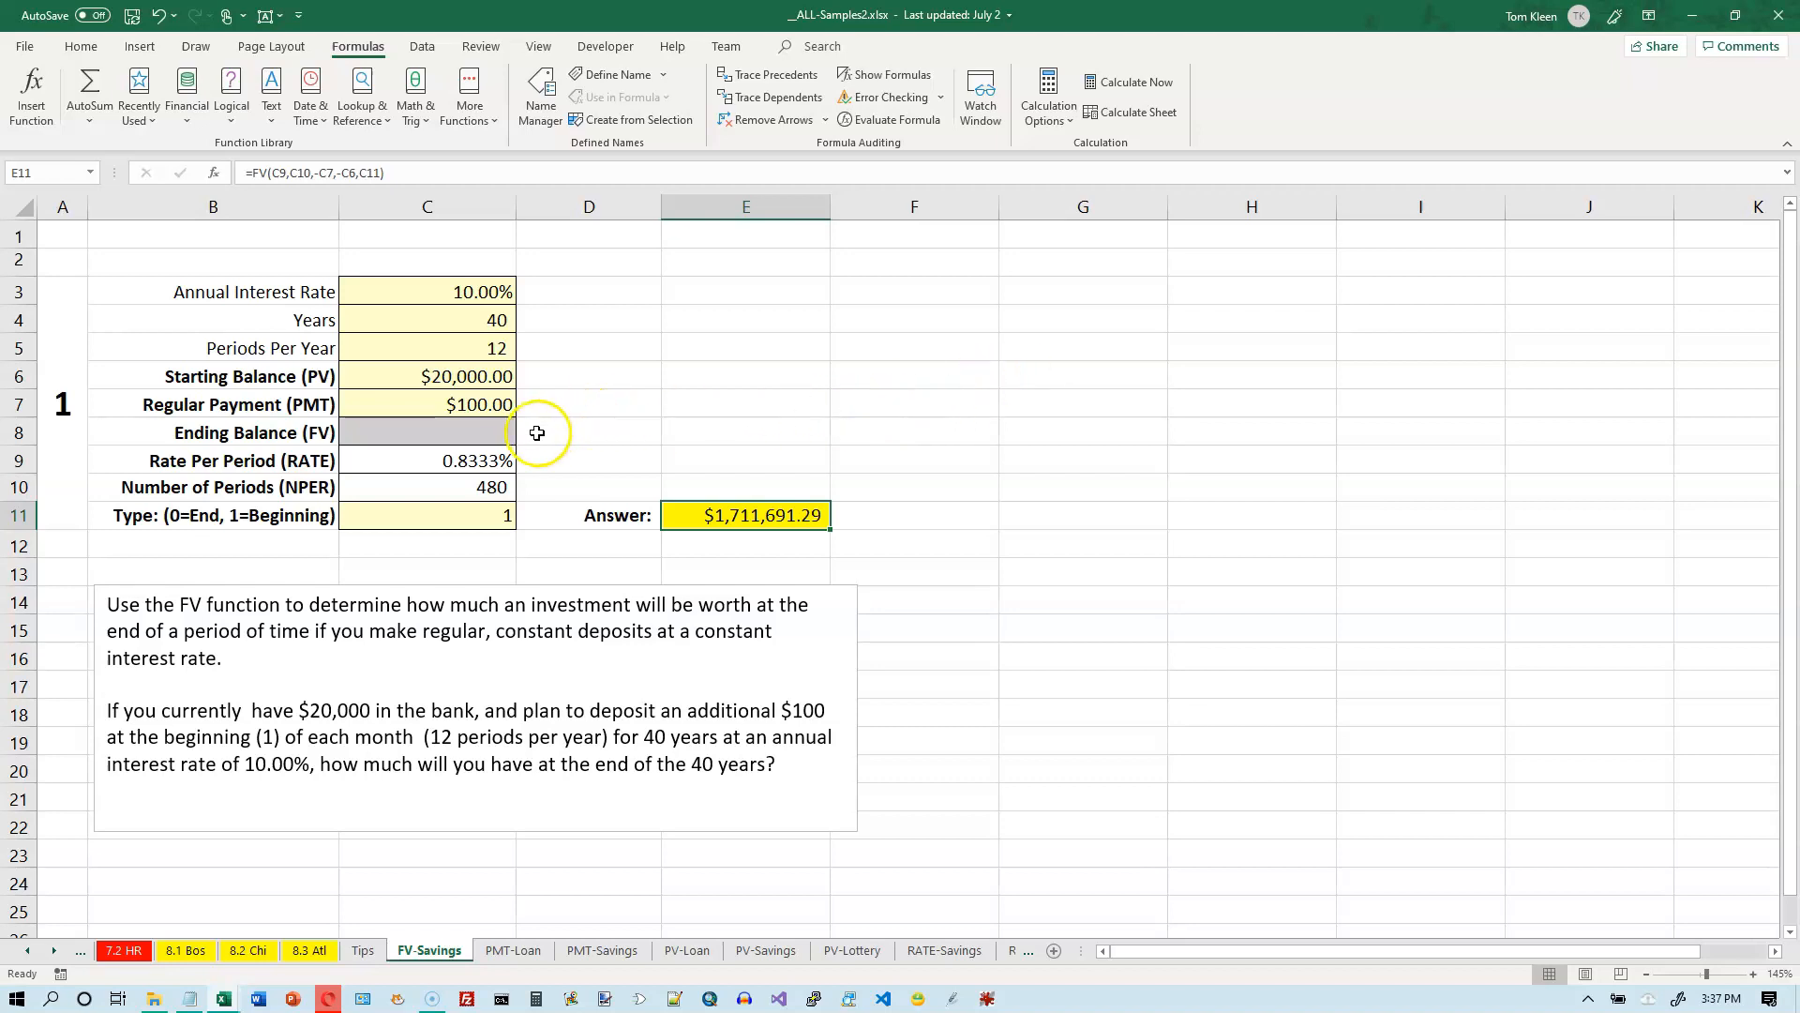
Step: Inspect the cell references used by the FV formula in E11, leaving the formula as it is
{"action": "double_click", "coordinate": [724, 515]}
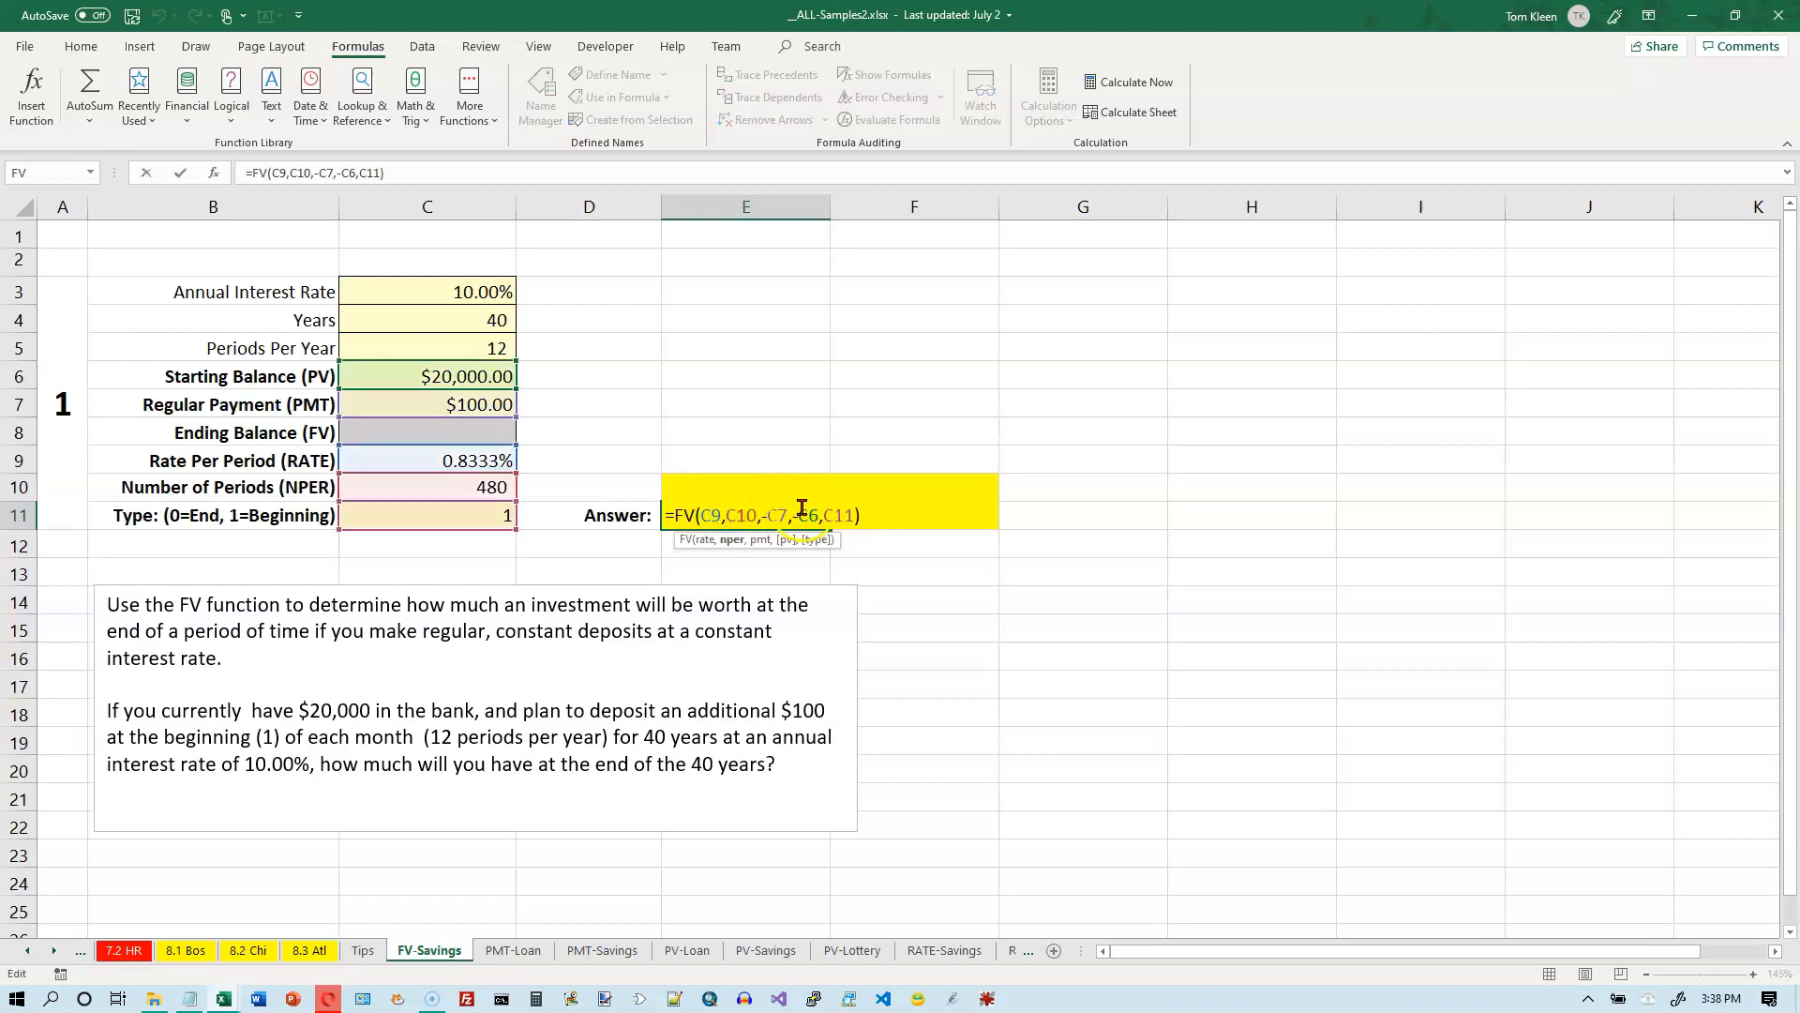
{"action": "left_click", "coordinate": [701, 517]}
{"action": "key", "text": "ctrl+Return"}
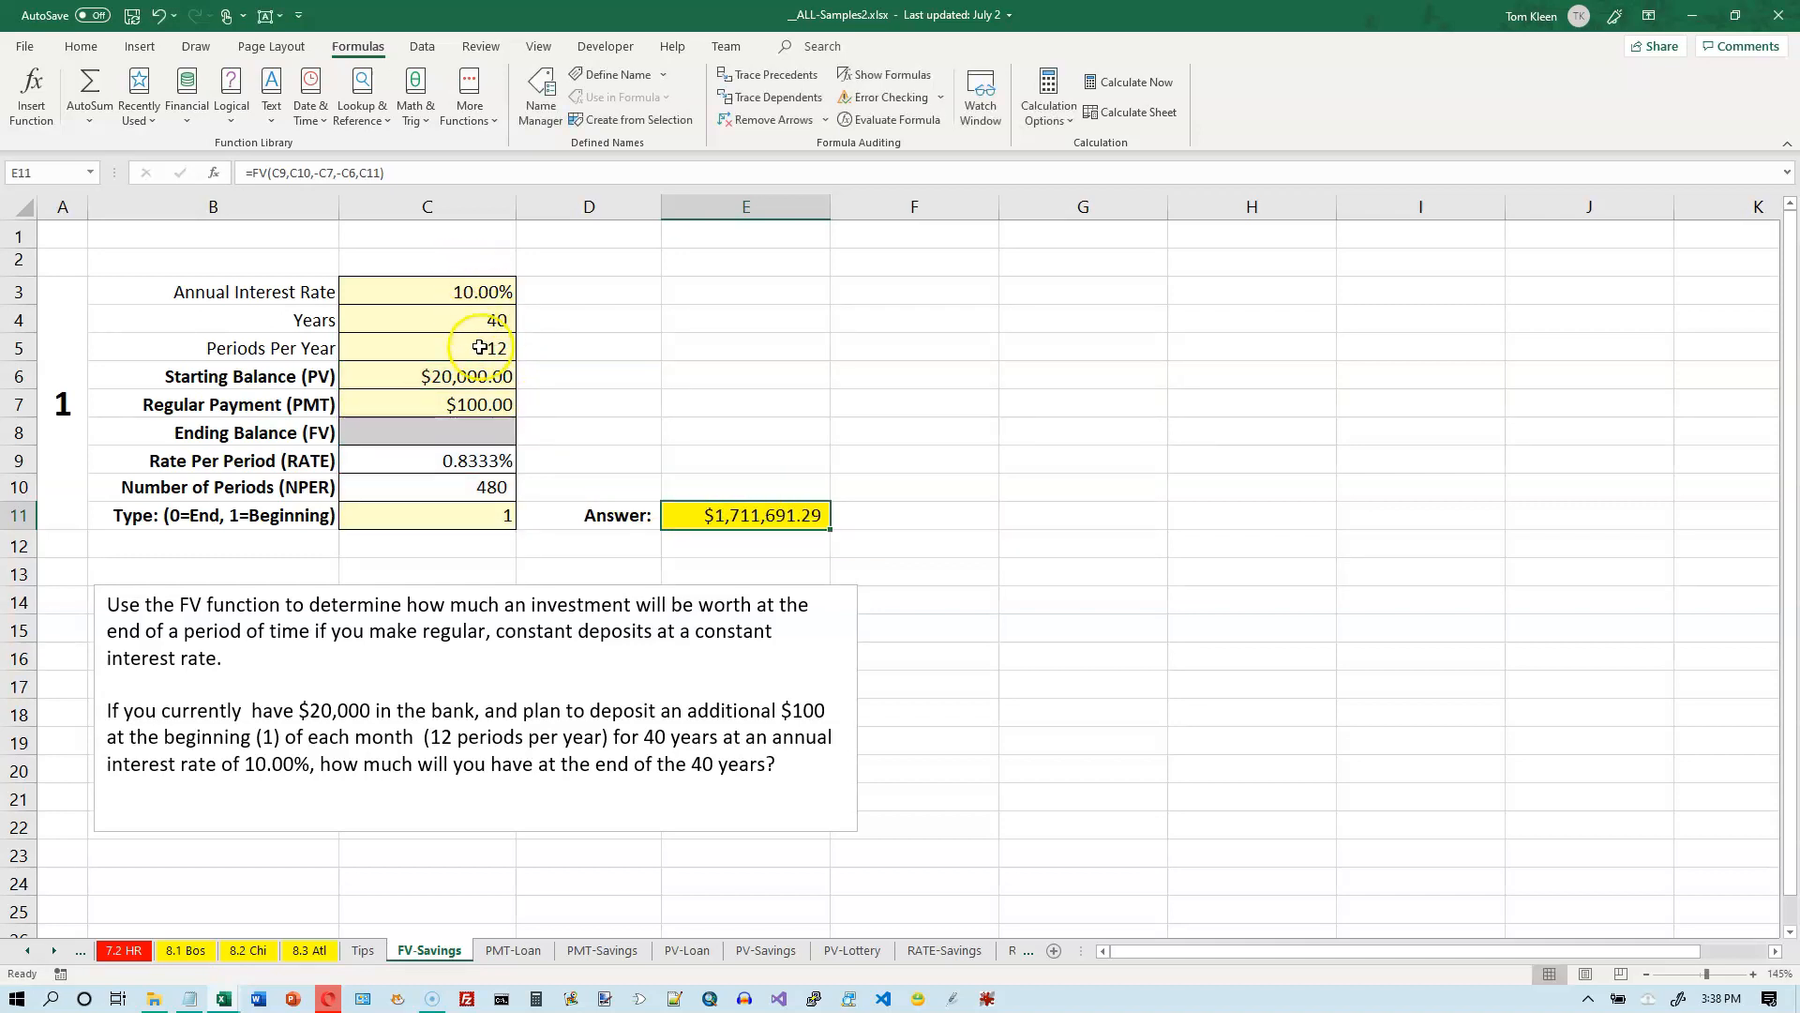
Step: Set the starting balance in C6 to 30000 and the regular payment in C7 to 200
{"action": "left_click", "coordinate": [482, 378]}
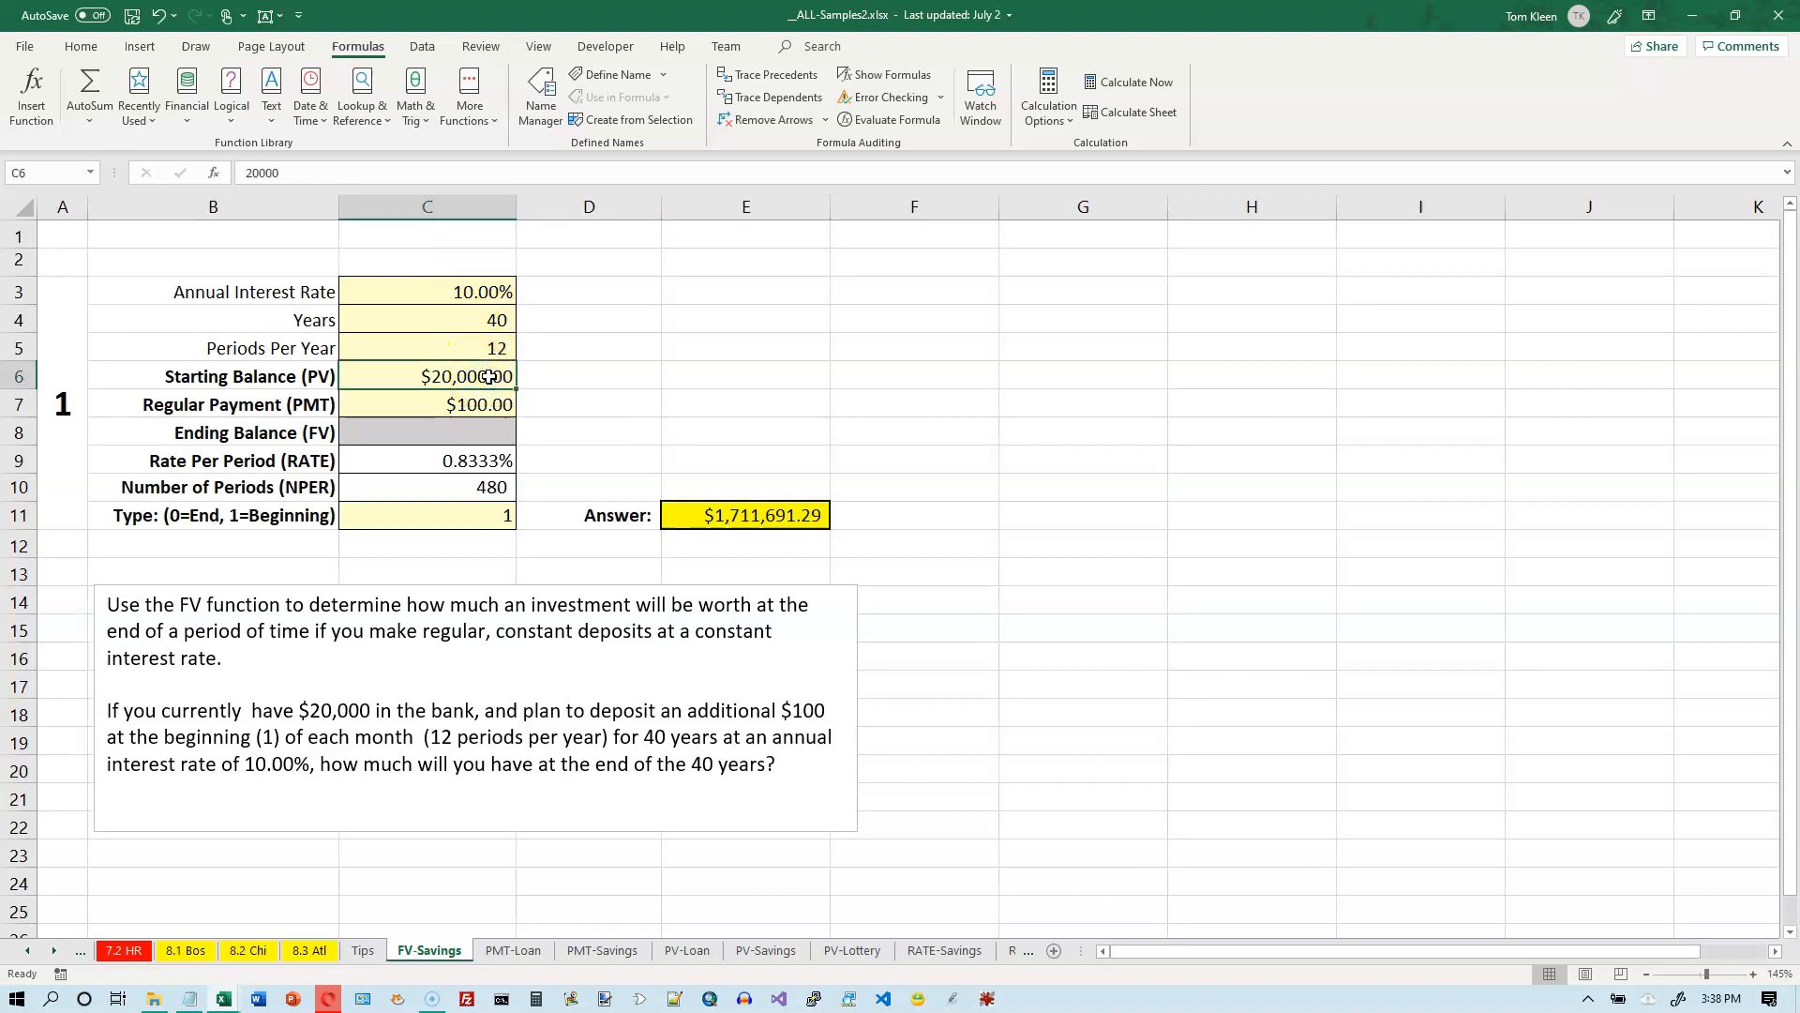
{"action": "type", "text": "30,000"}
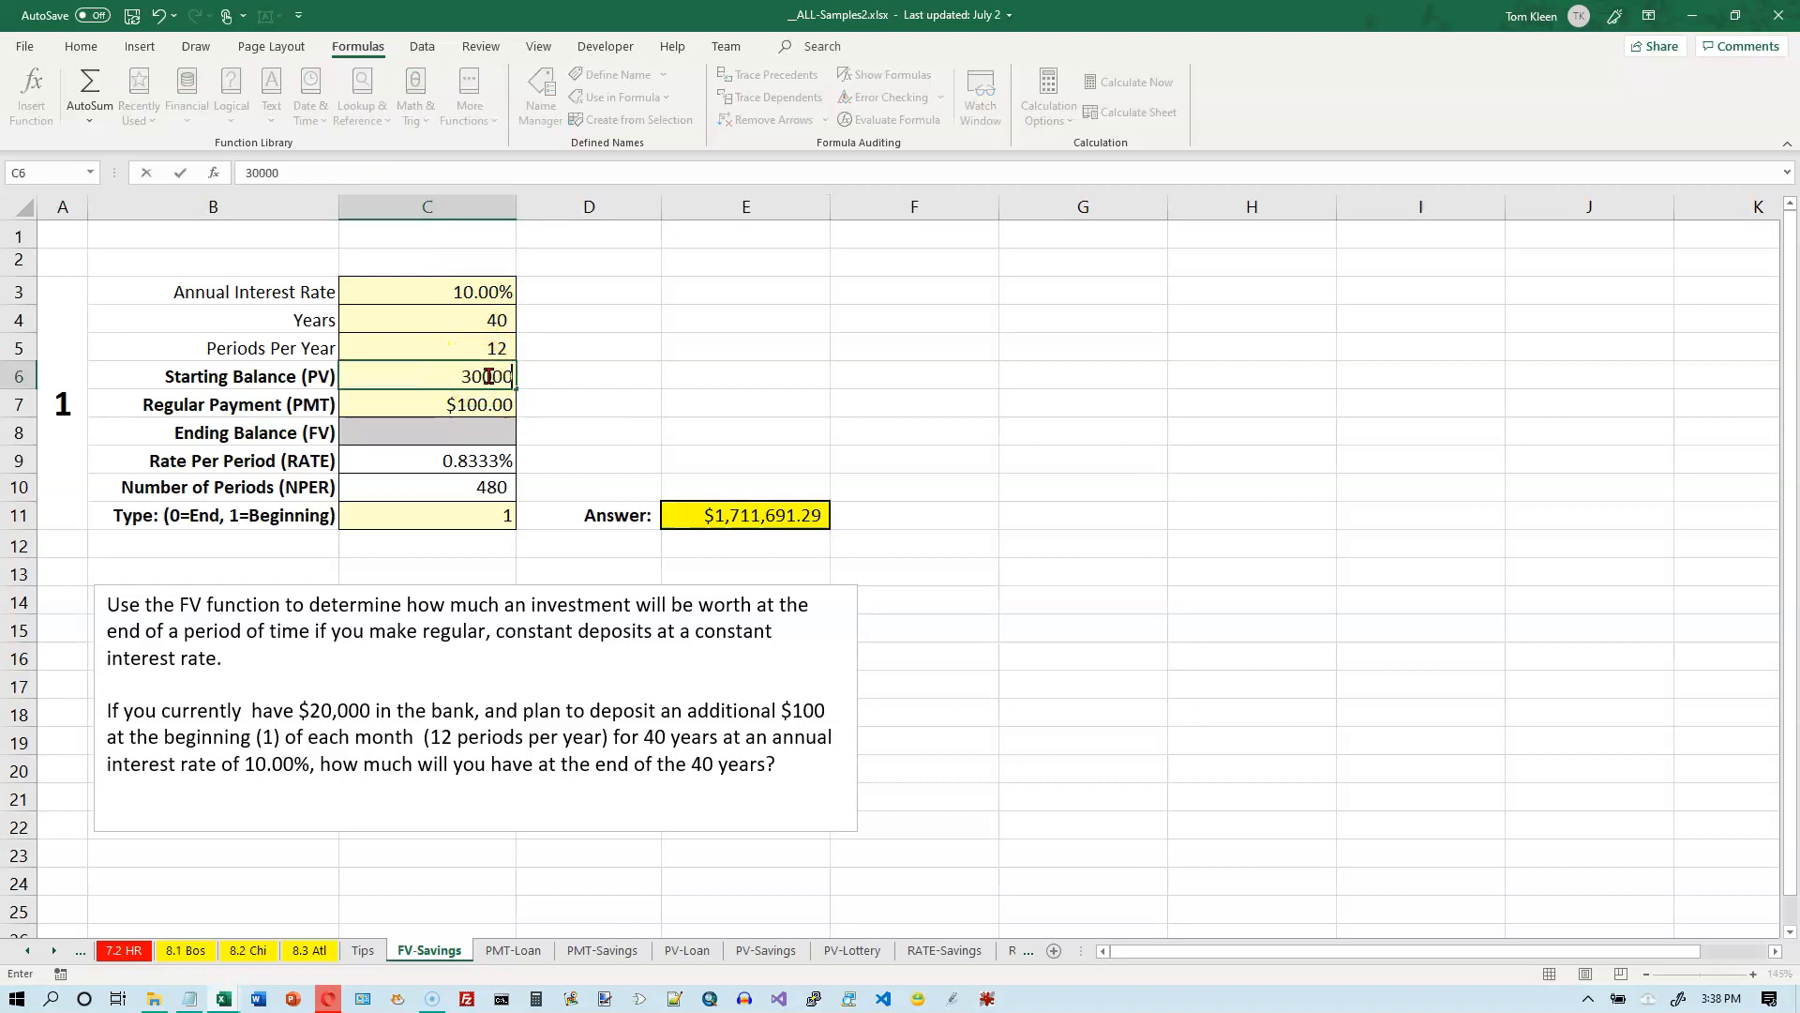
{"action": "key", "text": "Return"}
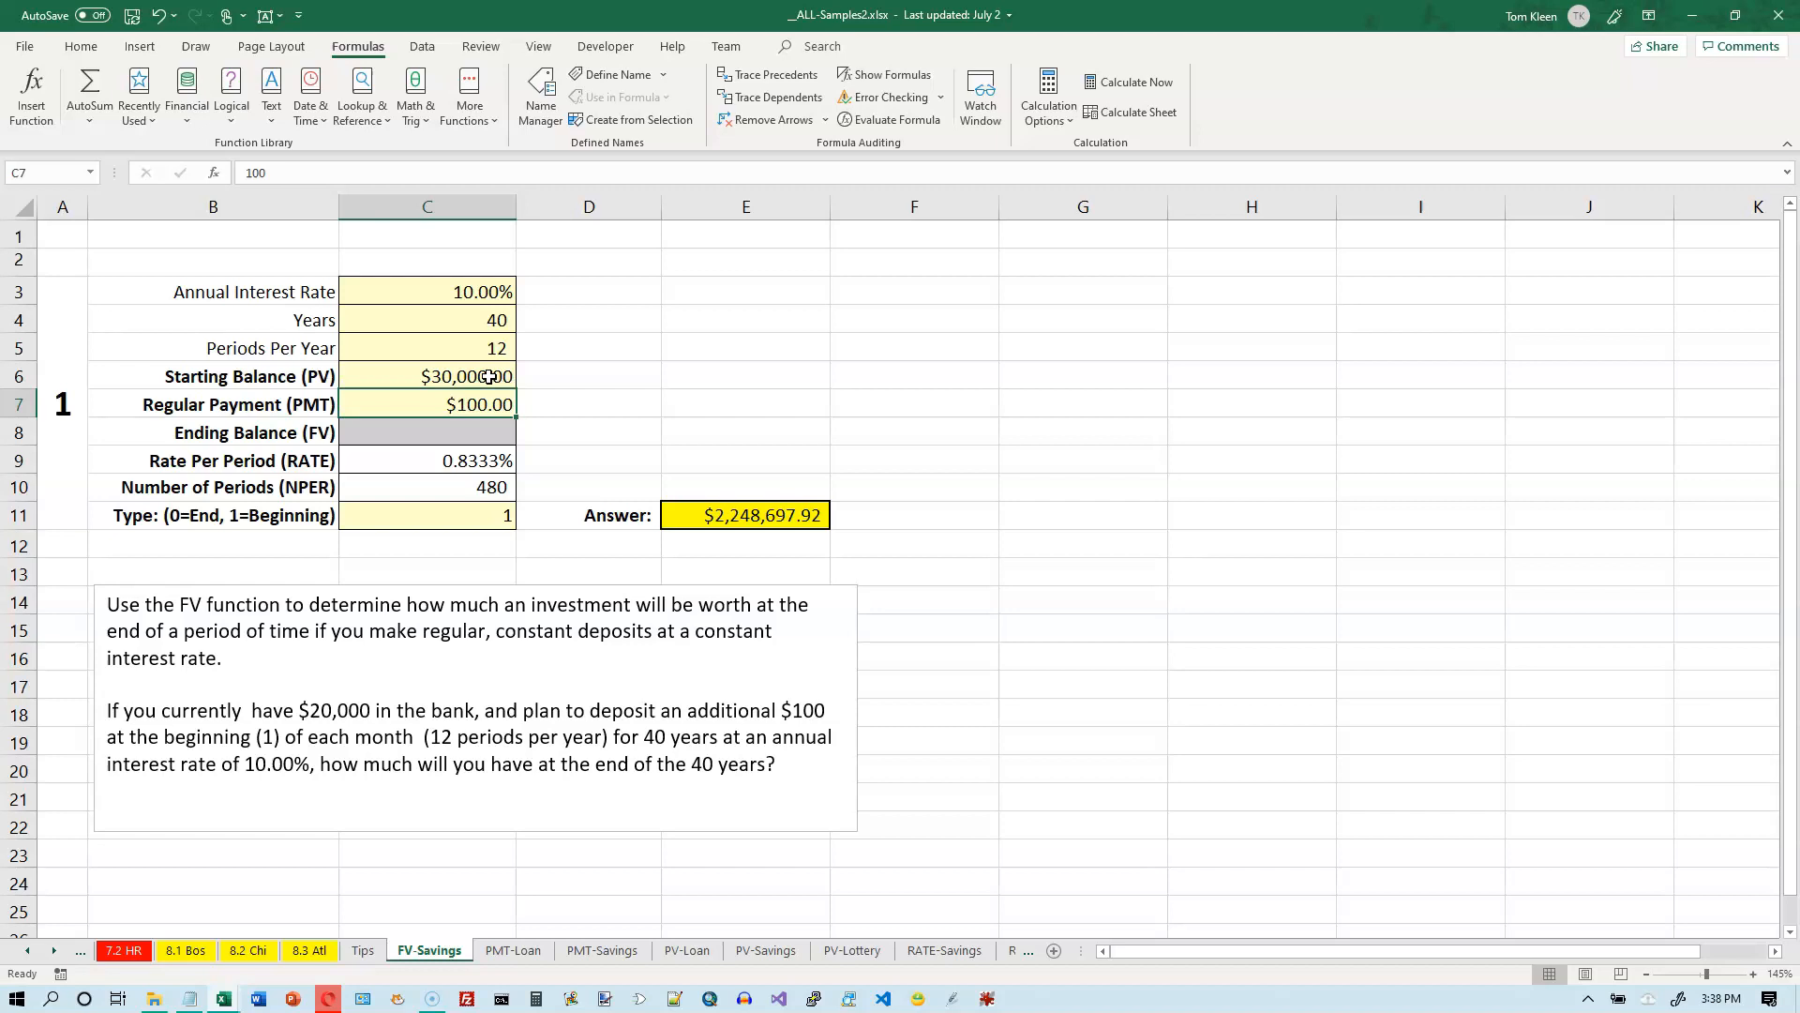
{"action": "key", "text": "Return"}
{"action": "key", "text": "Up"}
{"action": "type", "text": "200"}
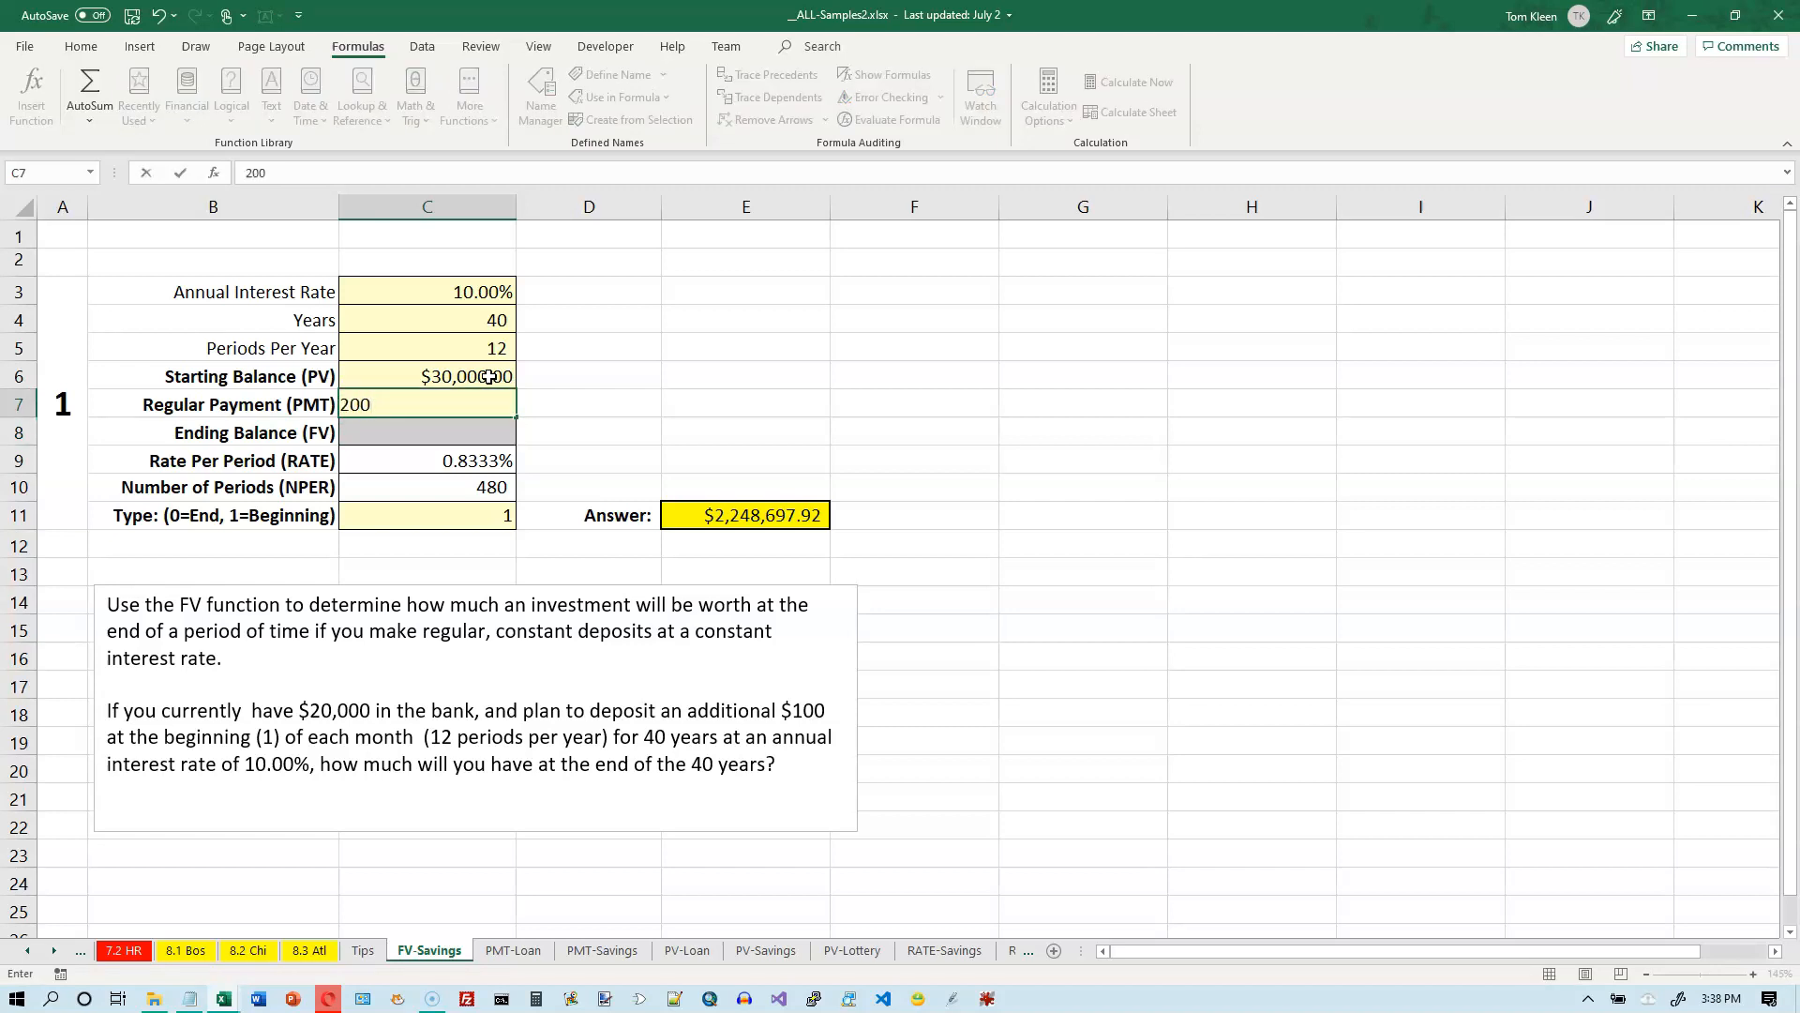
{"action": "key", "text": "Return"}
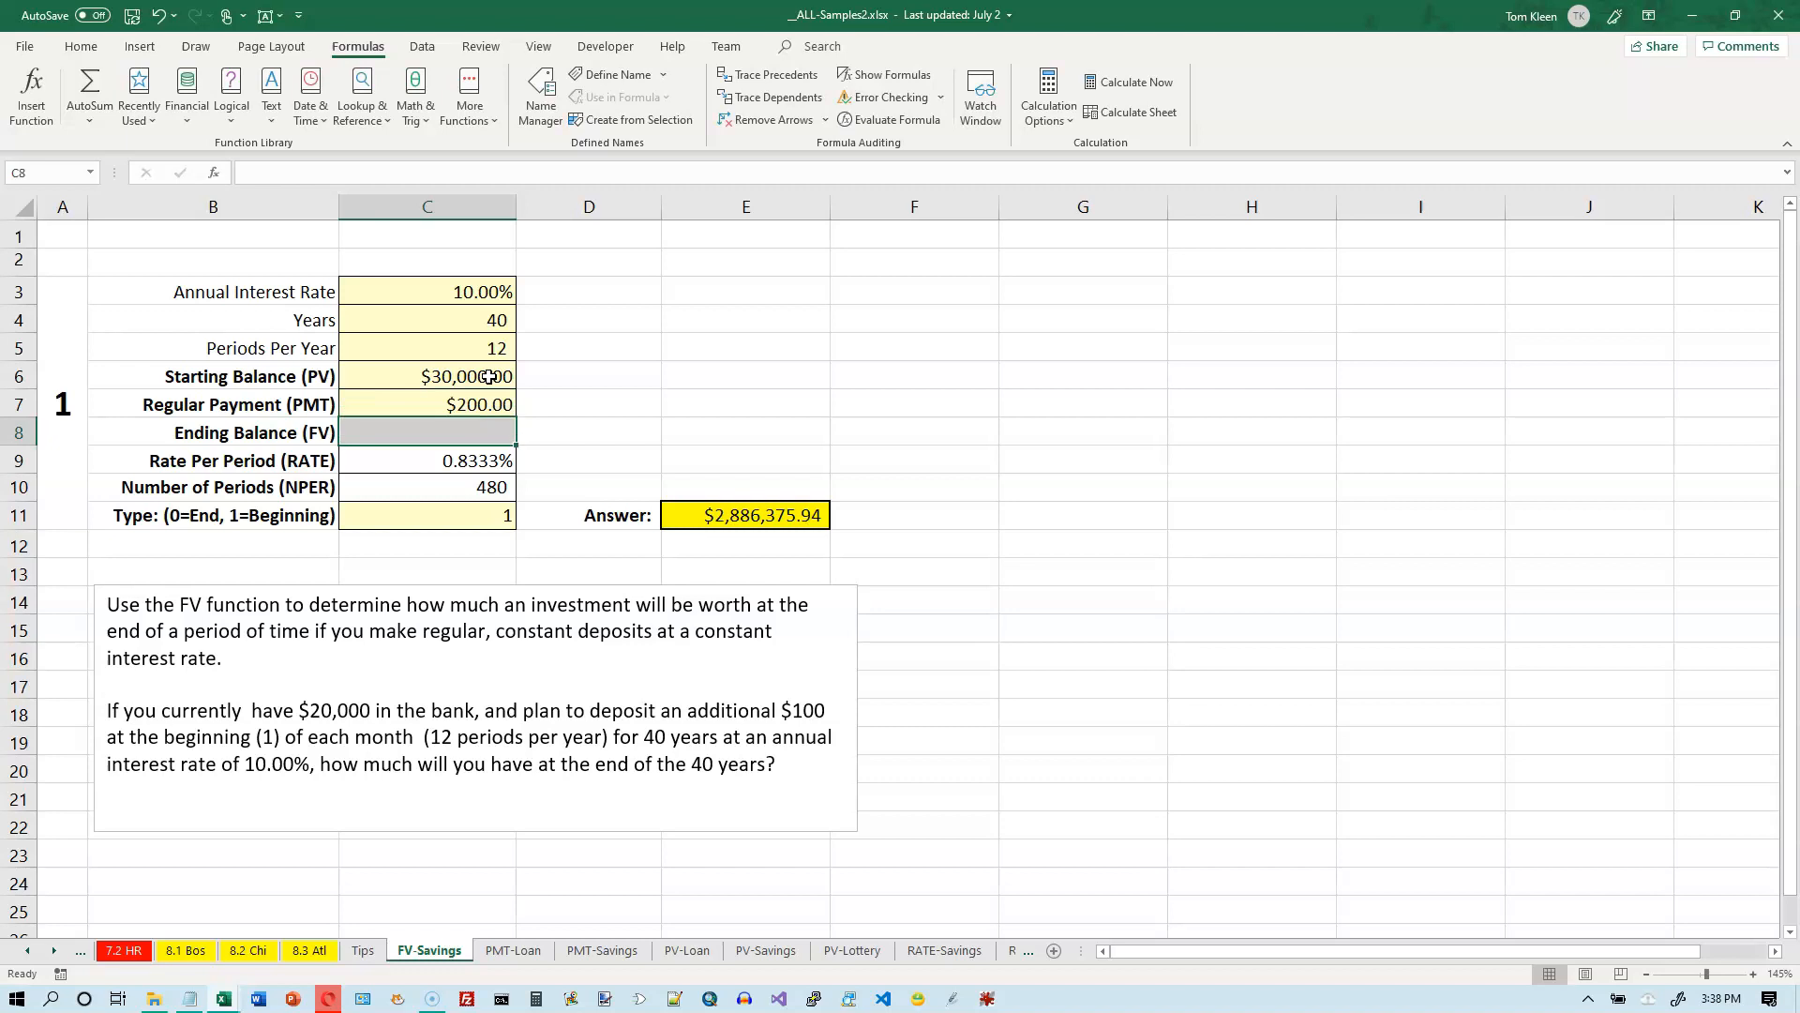
Step: Review the input cells C3:C6 and examine how the FV formula in Answer cell E11 references its arguments
{"action": "left_click", "coordinate": [491, 291]}
{"action": "left_click", "coordinate": [491, 318]}
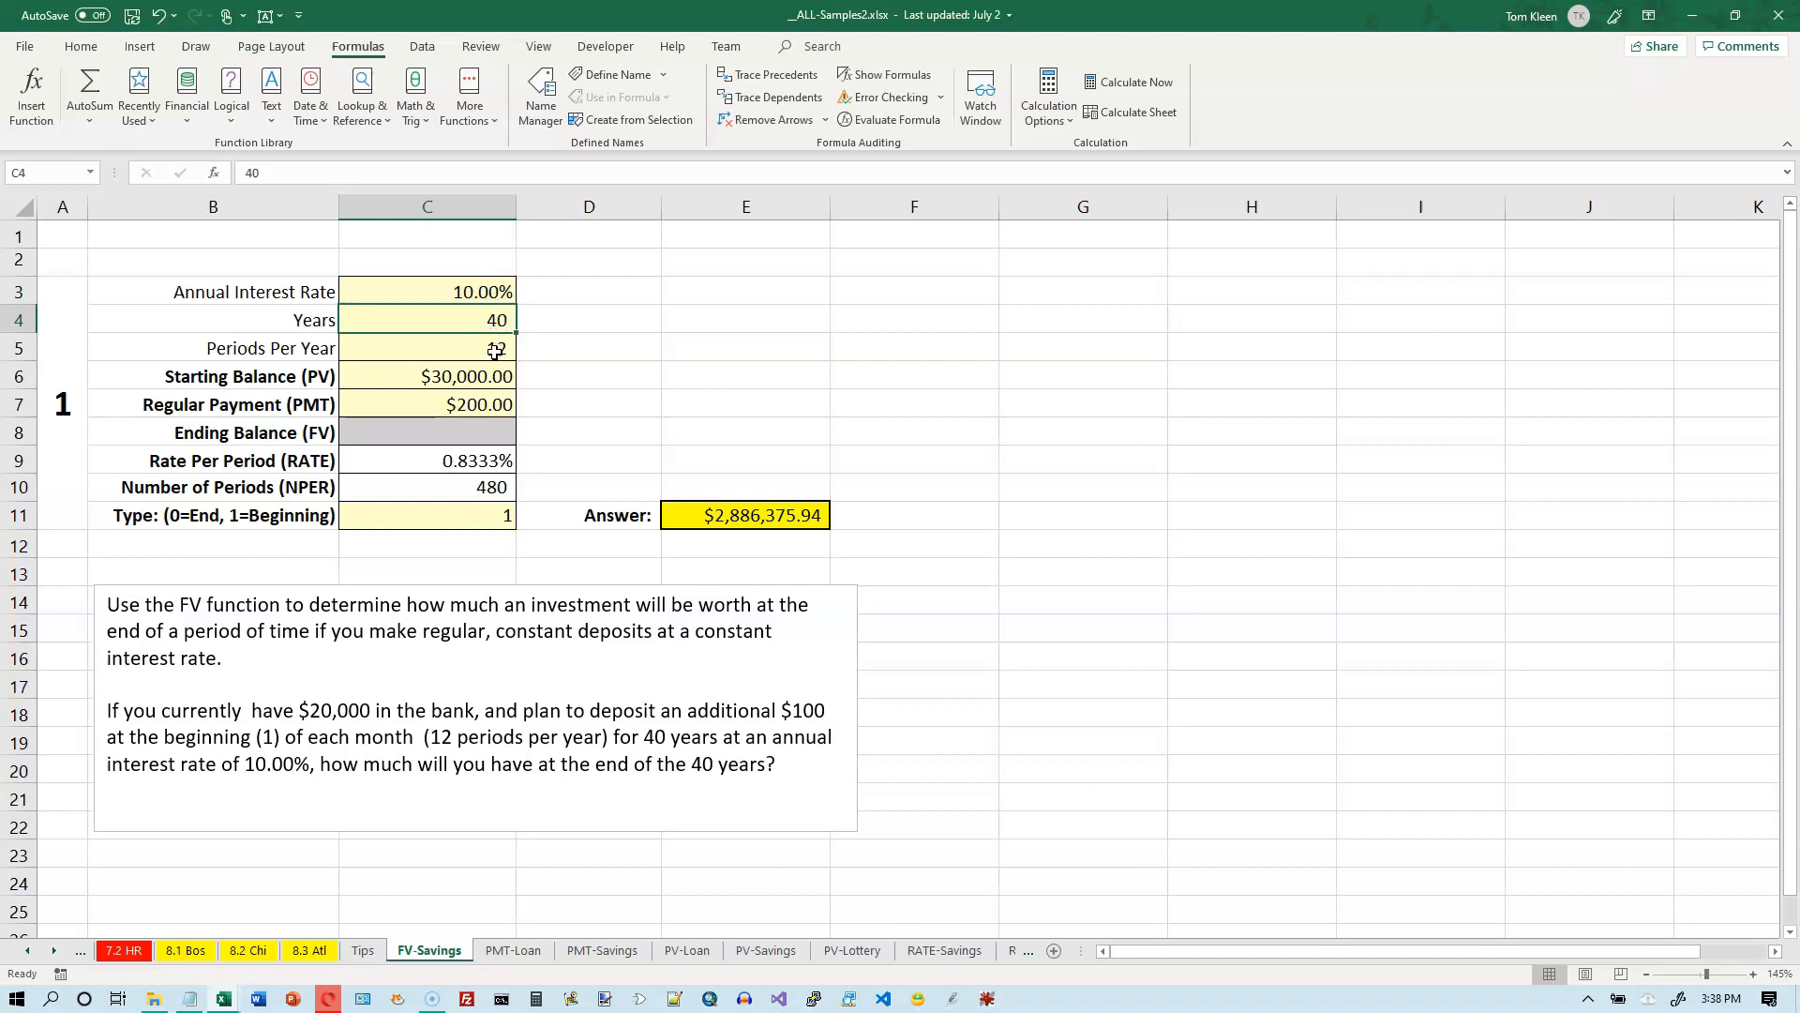
{"action": "left_click", "coordinate": [497, 349]}
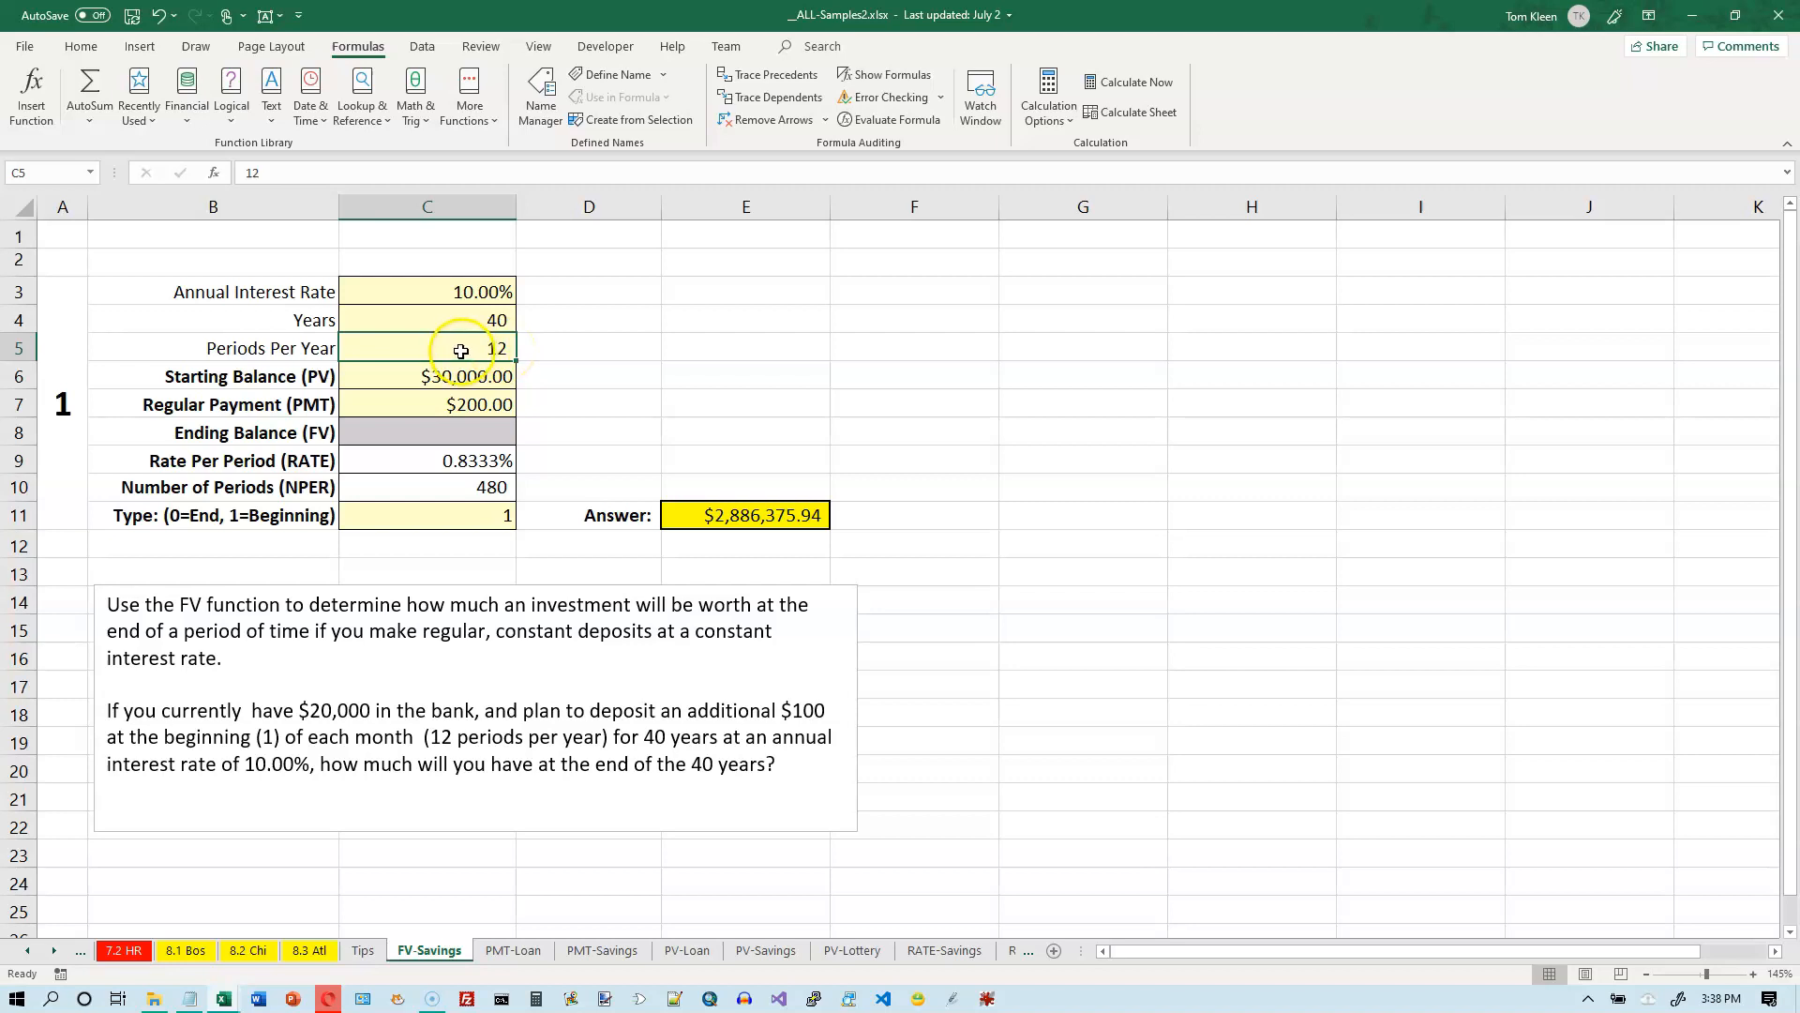
{"action": "left_click", "coordinate": [759, 517]}
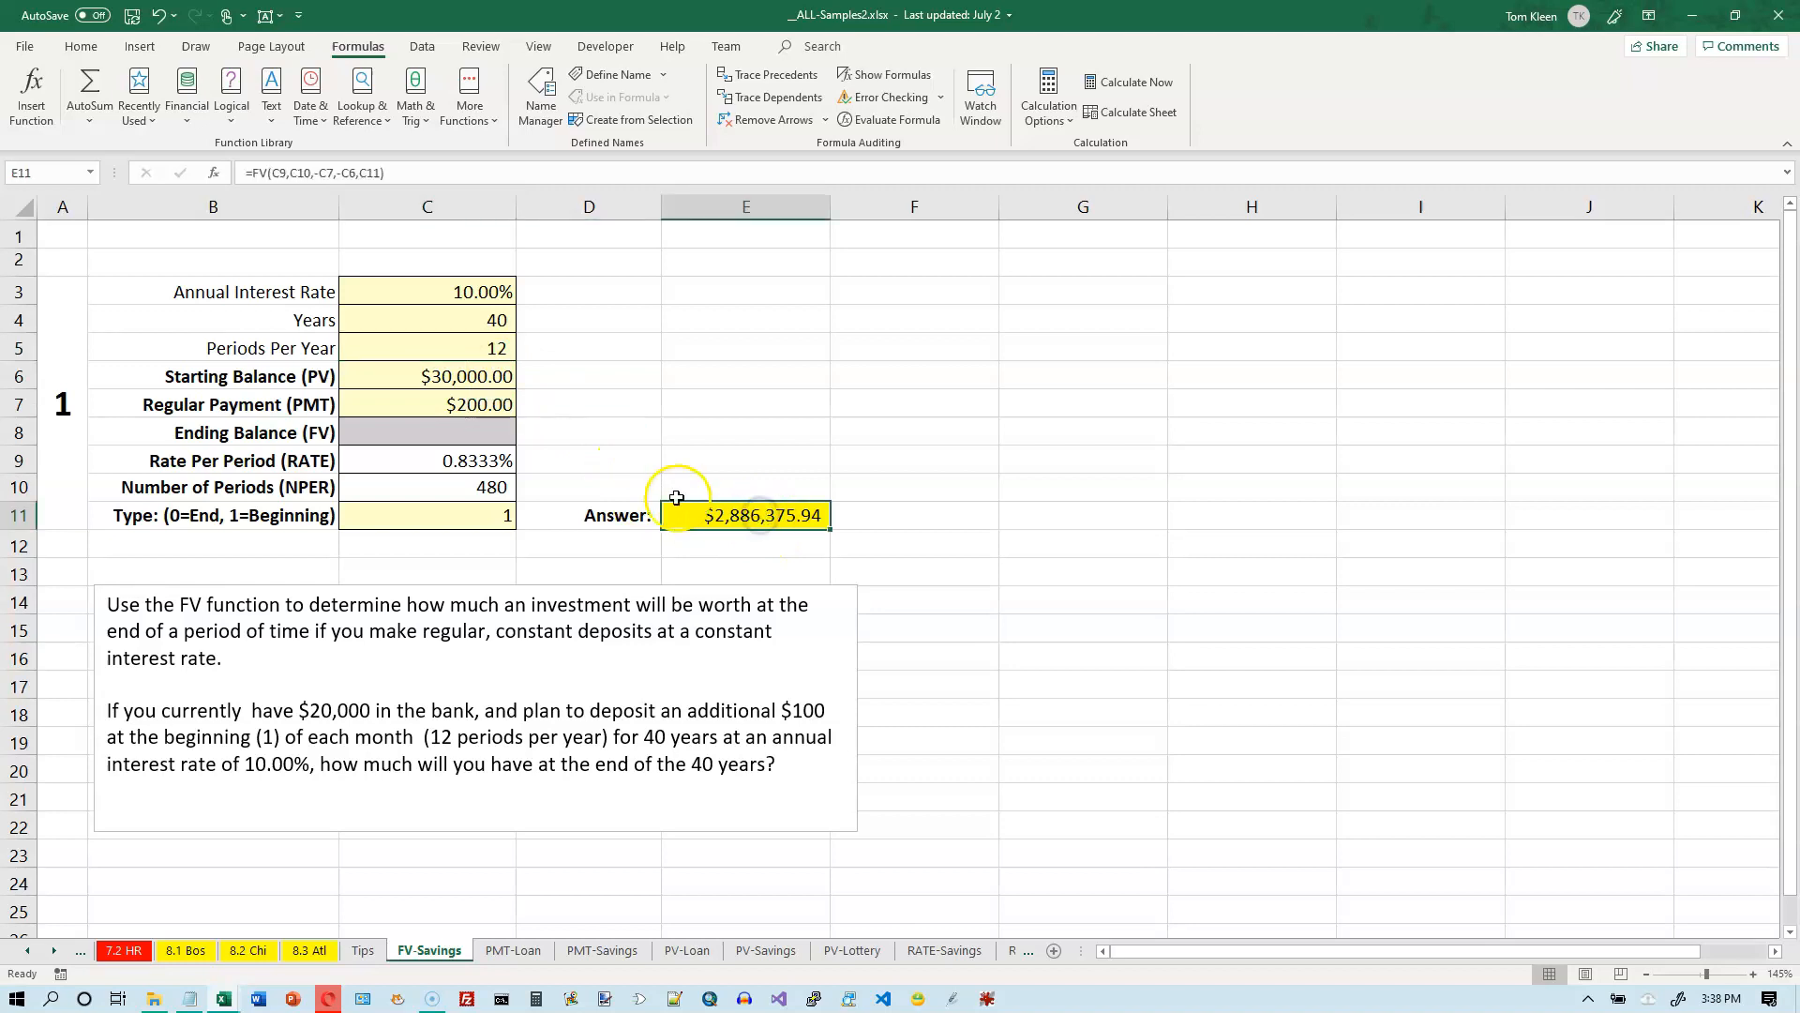
{"action": "left_click", "coordinate": [478, 292]}
{"action": "left_click", "coordinate": [476, 320]}
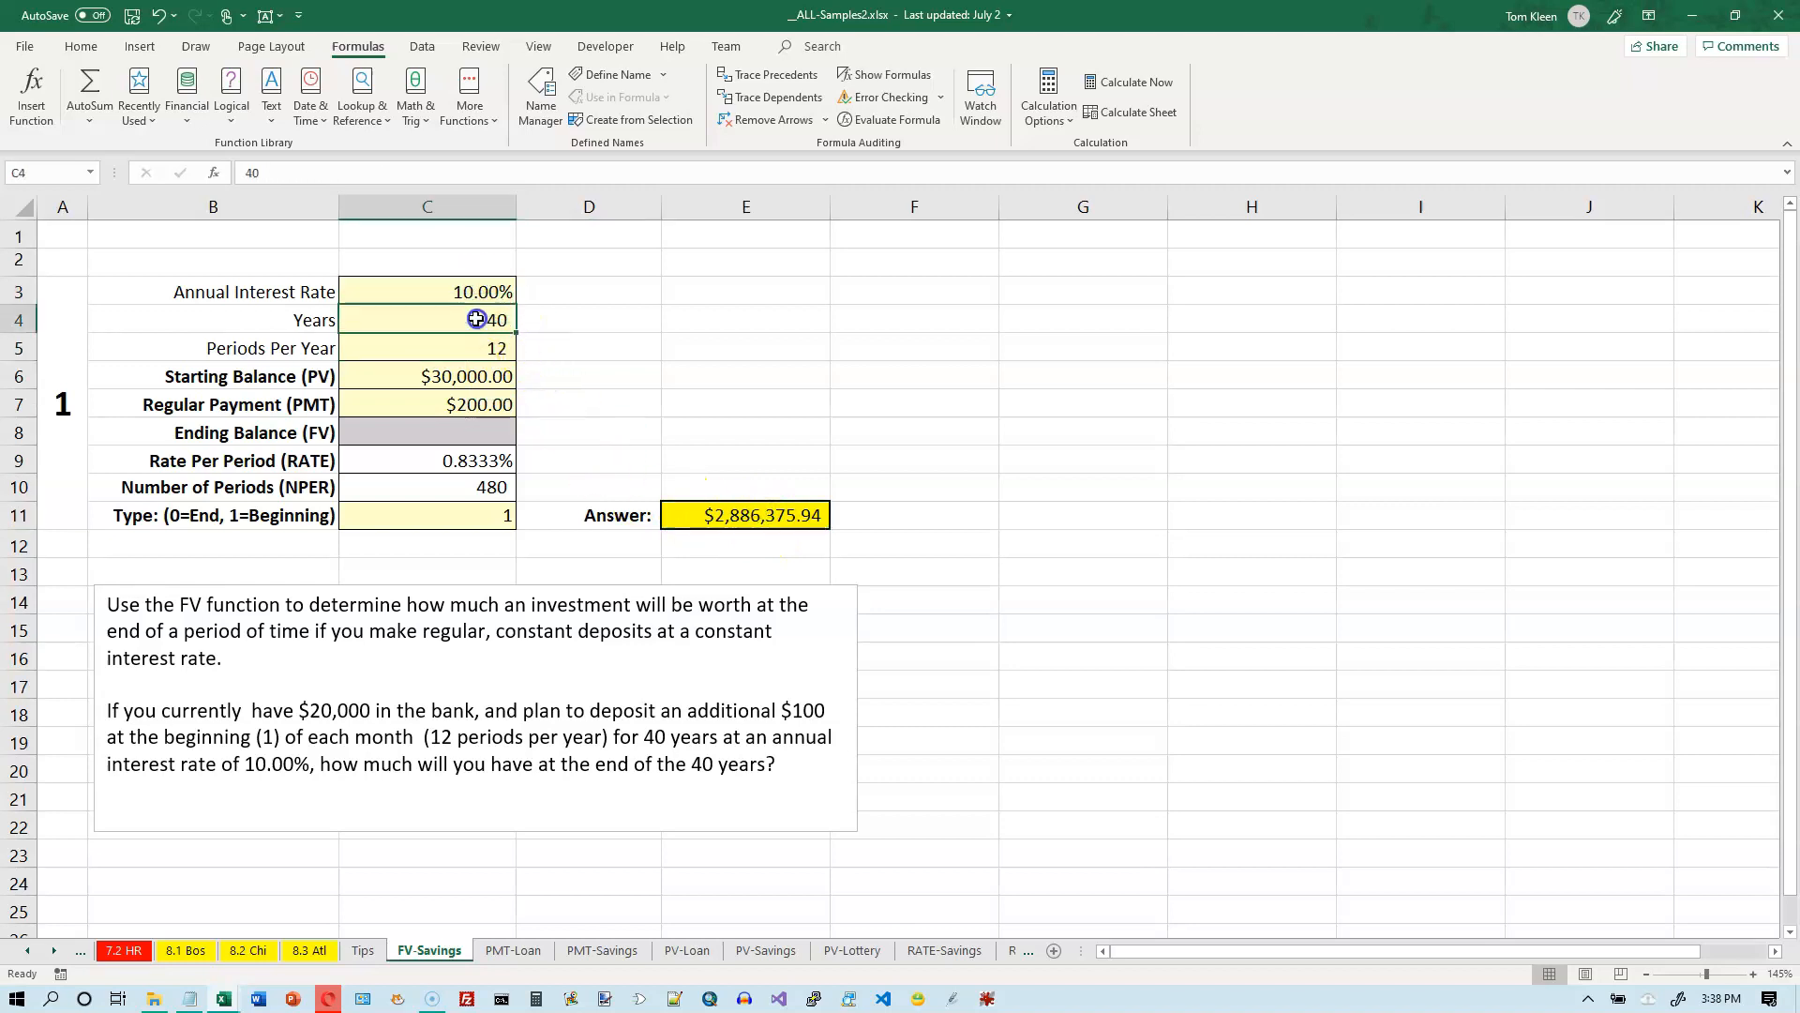
{"action": "left_click", "coordinate": [471, 348]}
{"action": "left_click", "coordinate": [467, 376]}
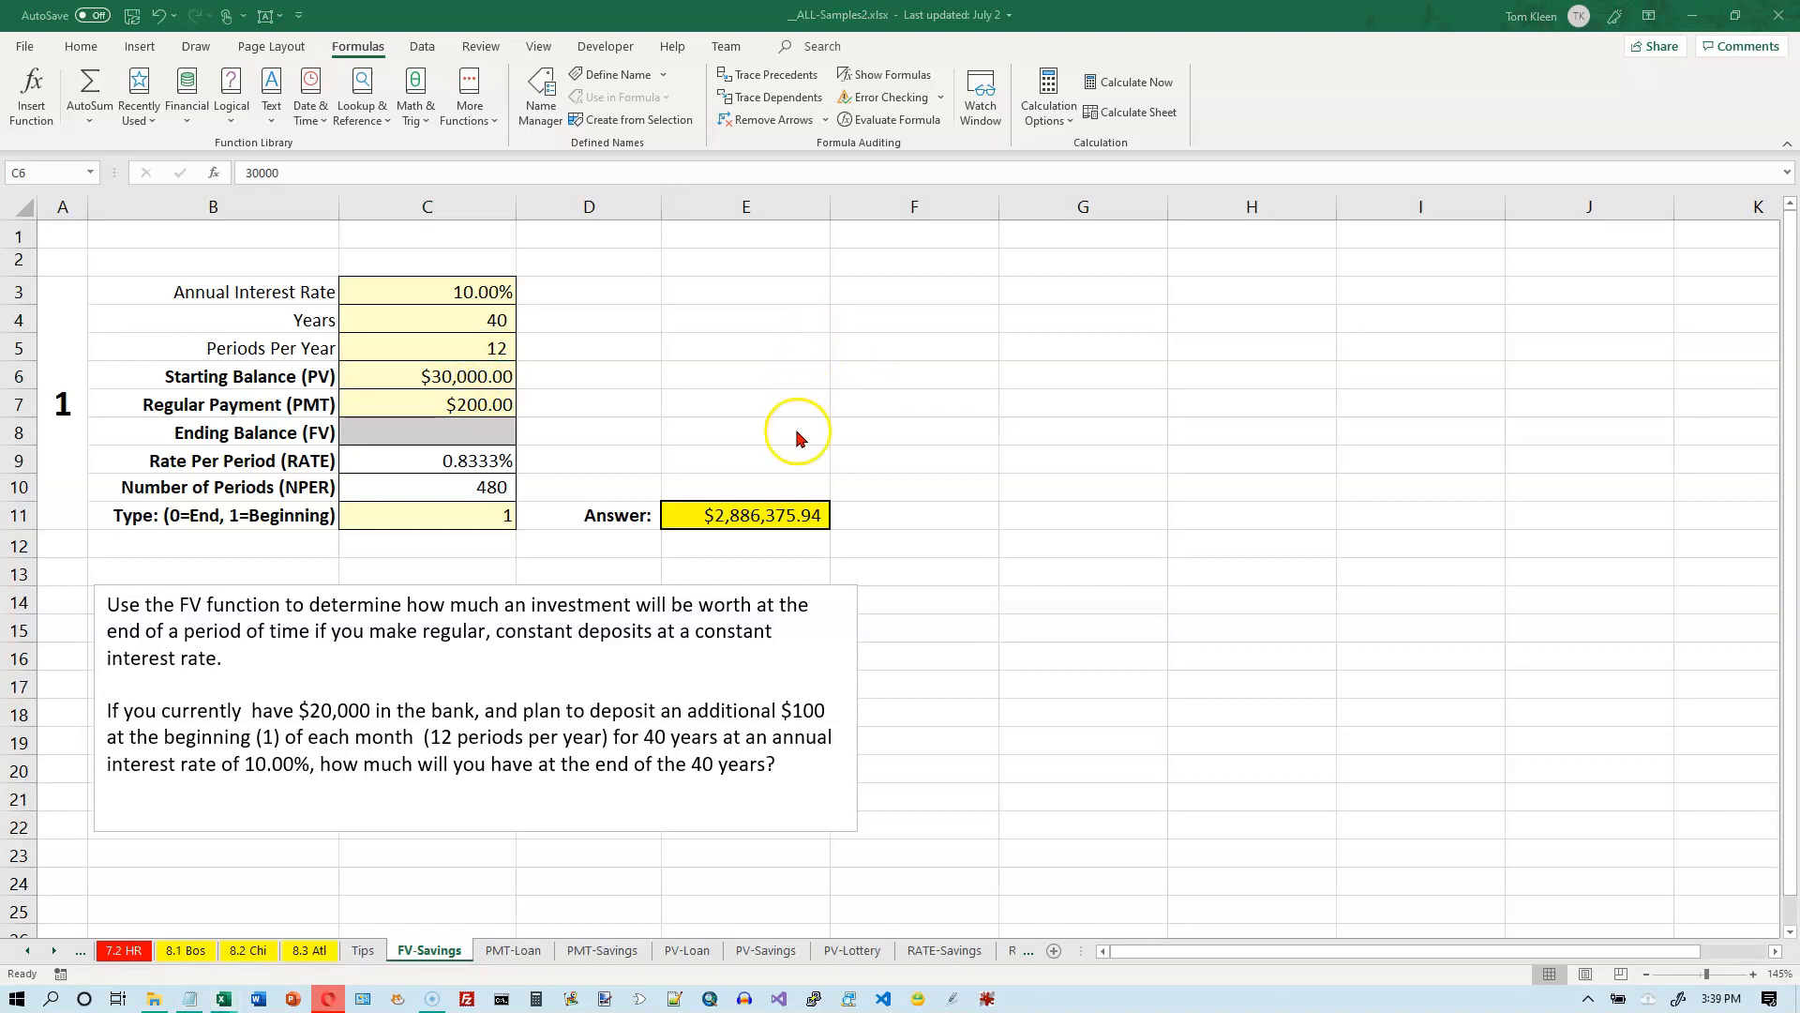
{"action": "left_click", "coordinate": [771, 515]}
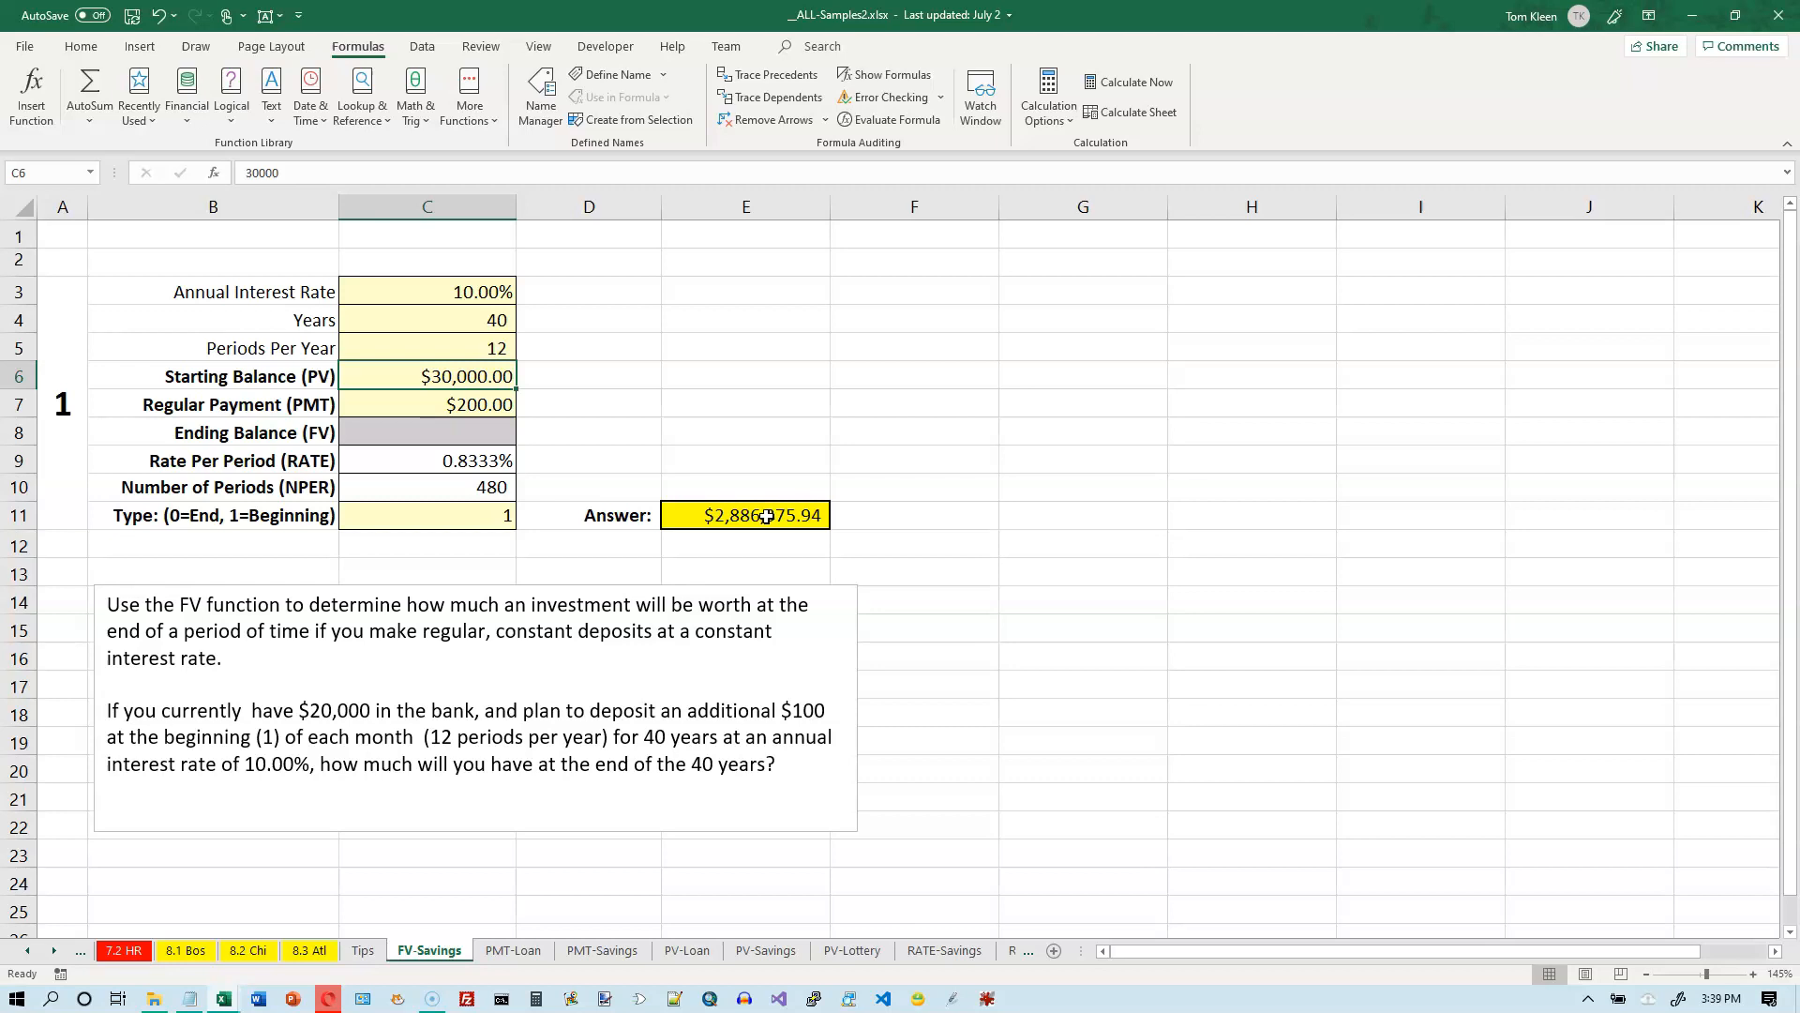
{"action": "double_click", "coordinate": [767, 516]}
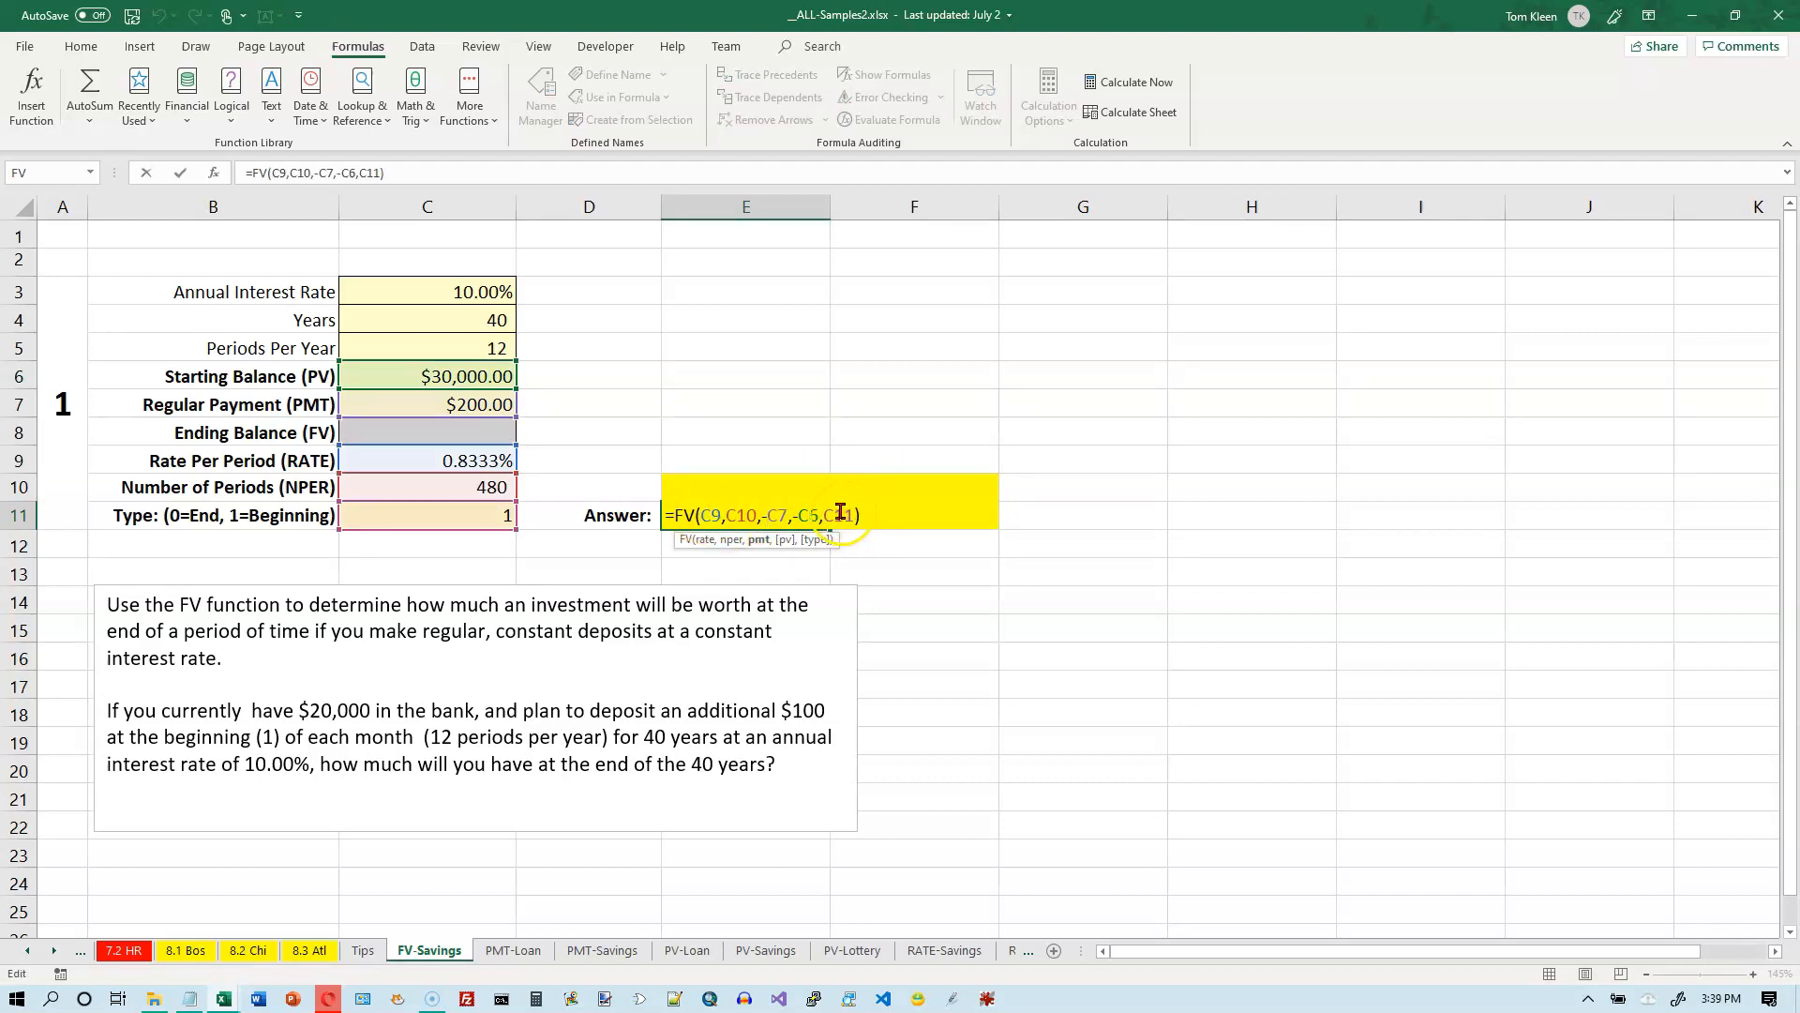
Step: Change the Rate argument of the FV formula in E11 to C9*12 and widen column E to fit its contents
{"action": "key", "text": "Escape"}
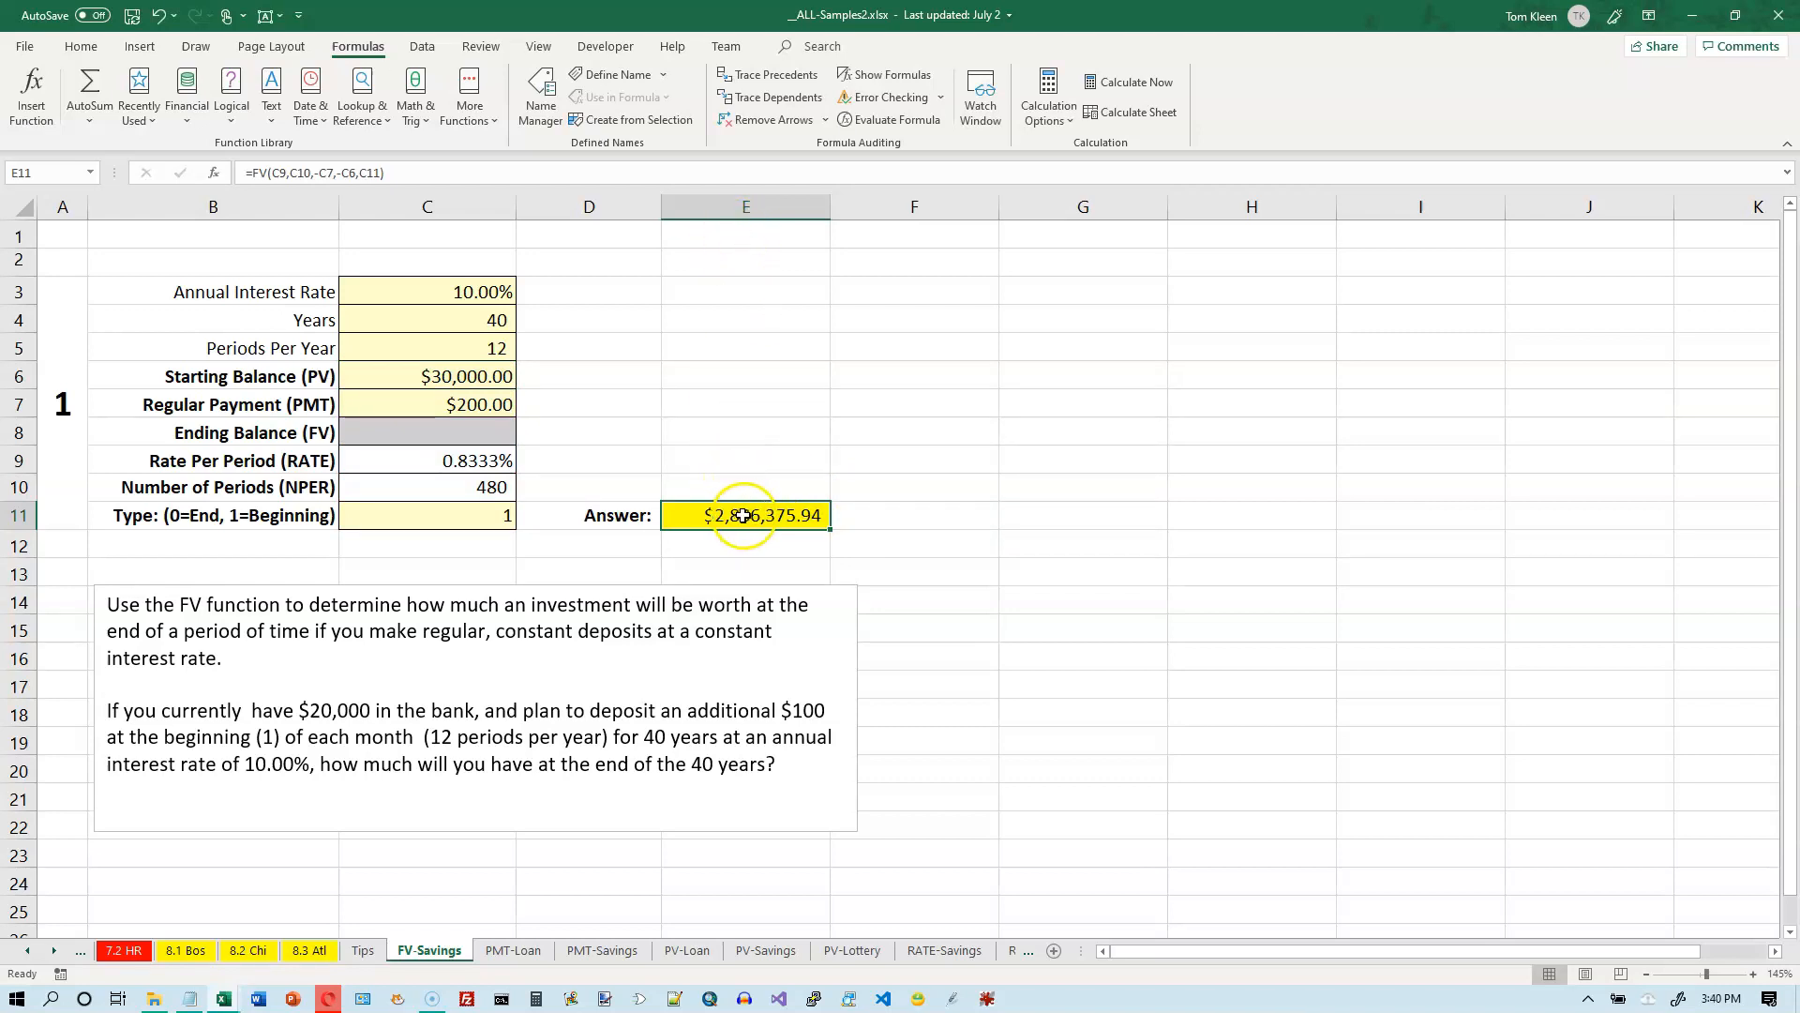
{"action": "left_click", "coordinate": [215, 178]}
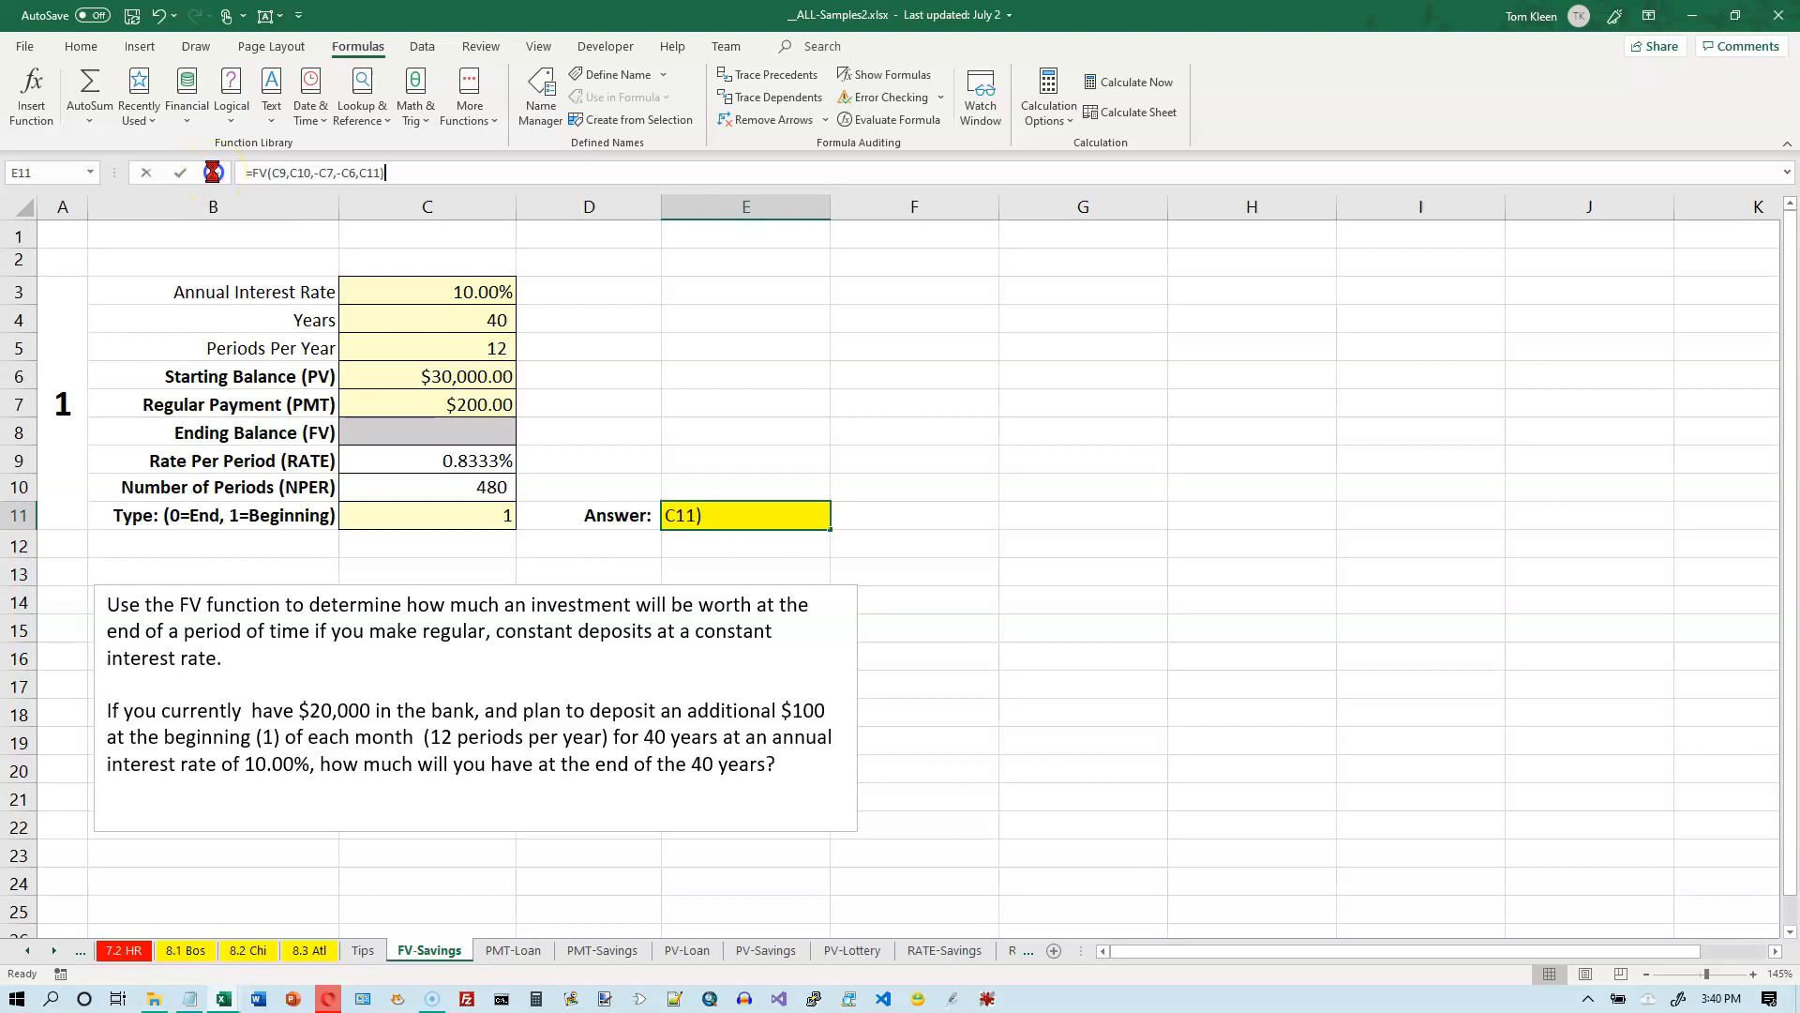
{"action": "mouse_move", "coordinate": [940, 272]}
{"action": "left_mouse_down"}
{"action": "mouse_move", "coordinate": [951, 302]}
{"action": "mouse_move", "coordinate": [953, 263]}
{"action": "left_mouse_up"}
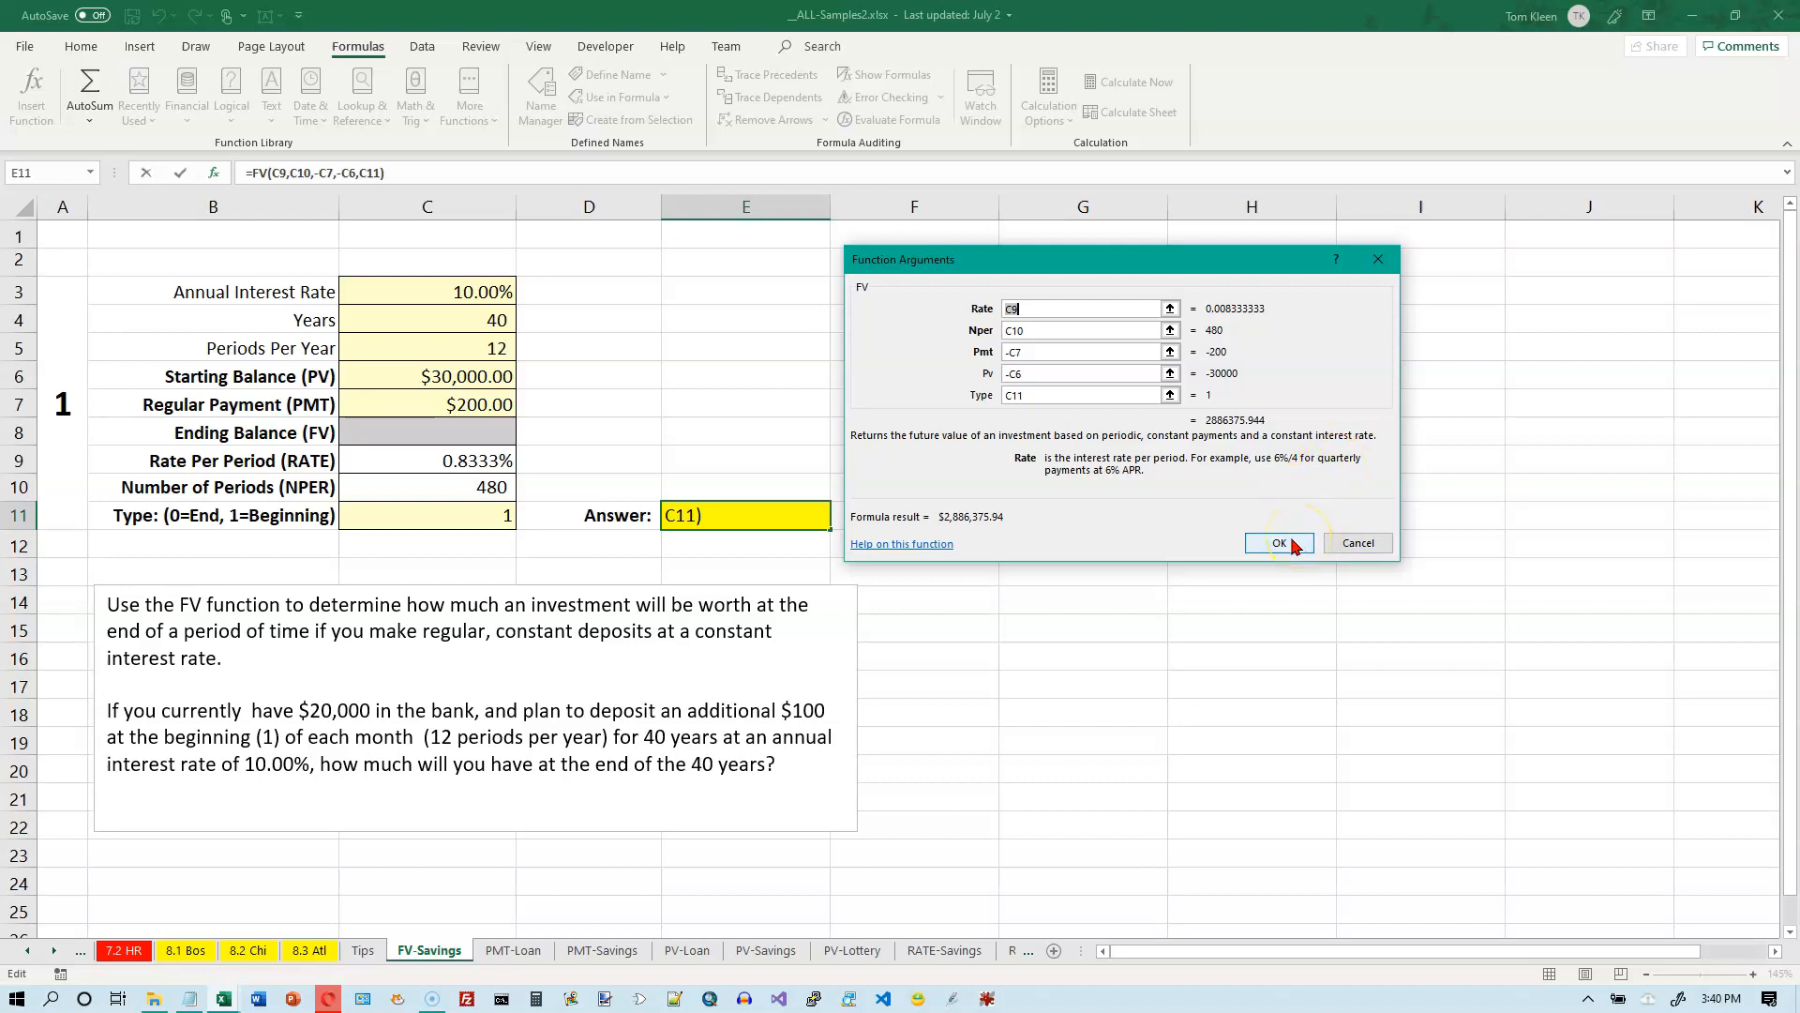
{"action": "left_click", "coordinate": [1065, 307]}
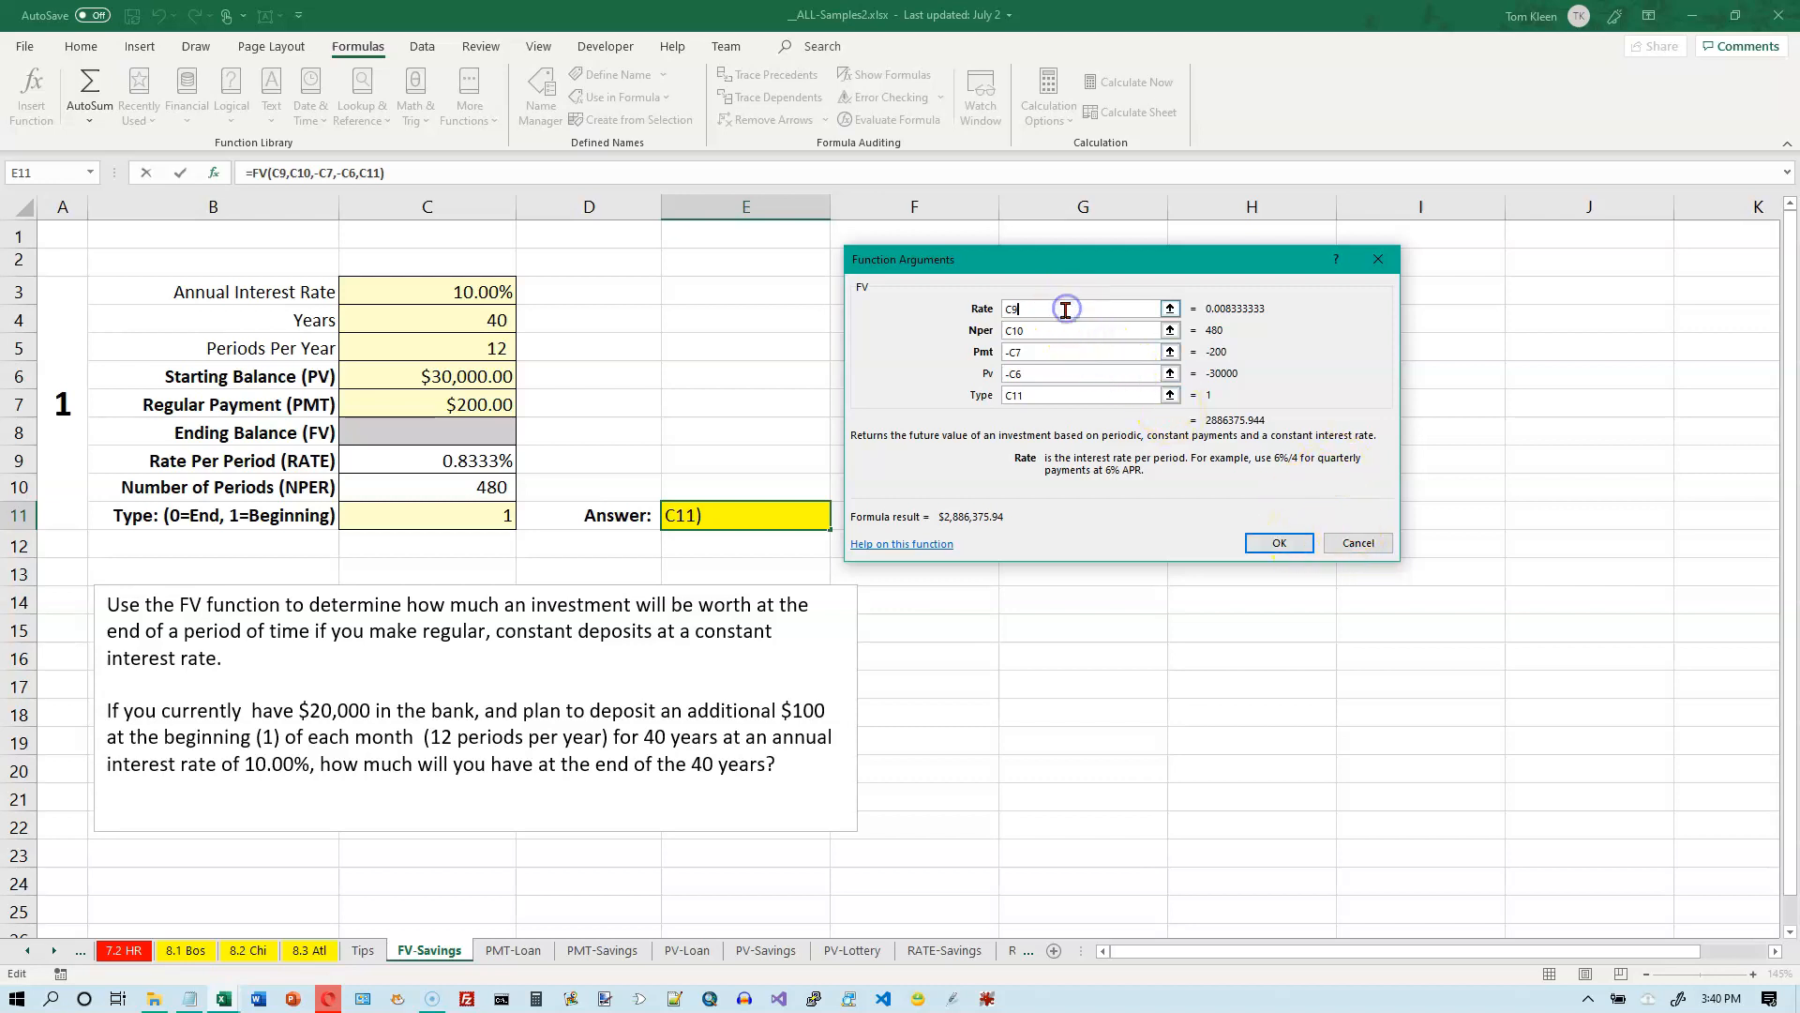
{"action": "type", "text": "*12"}
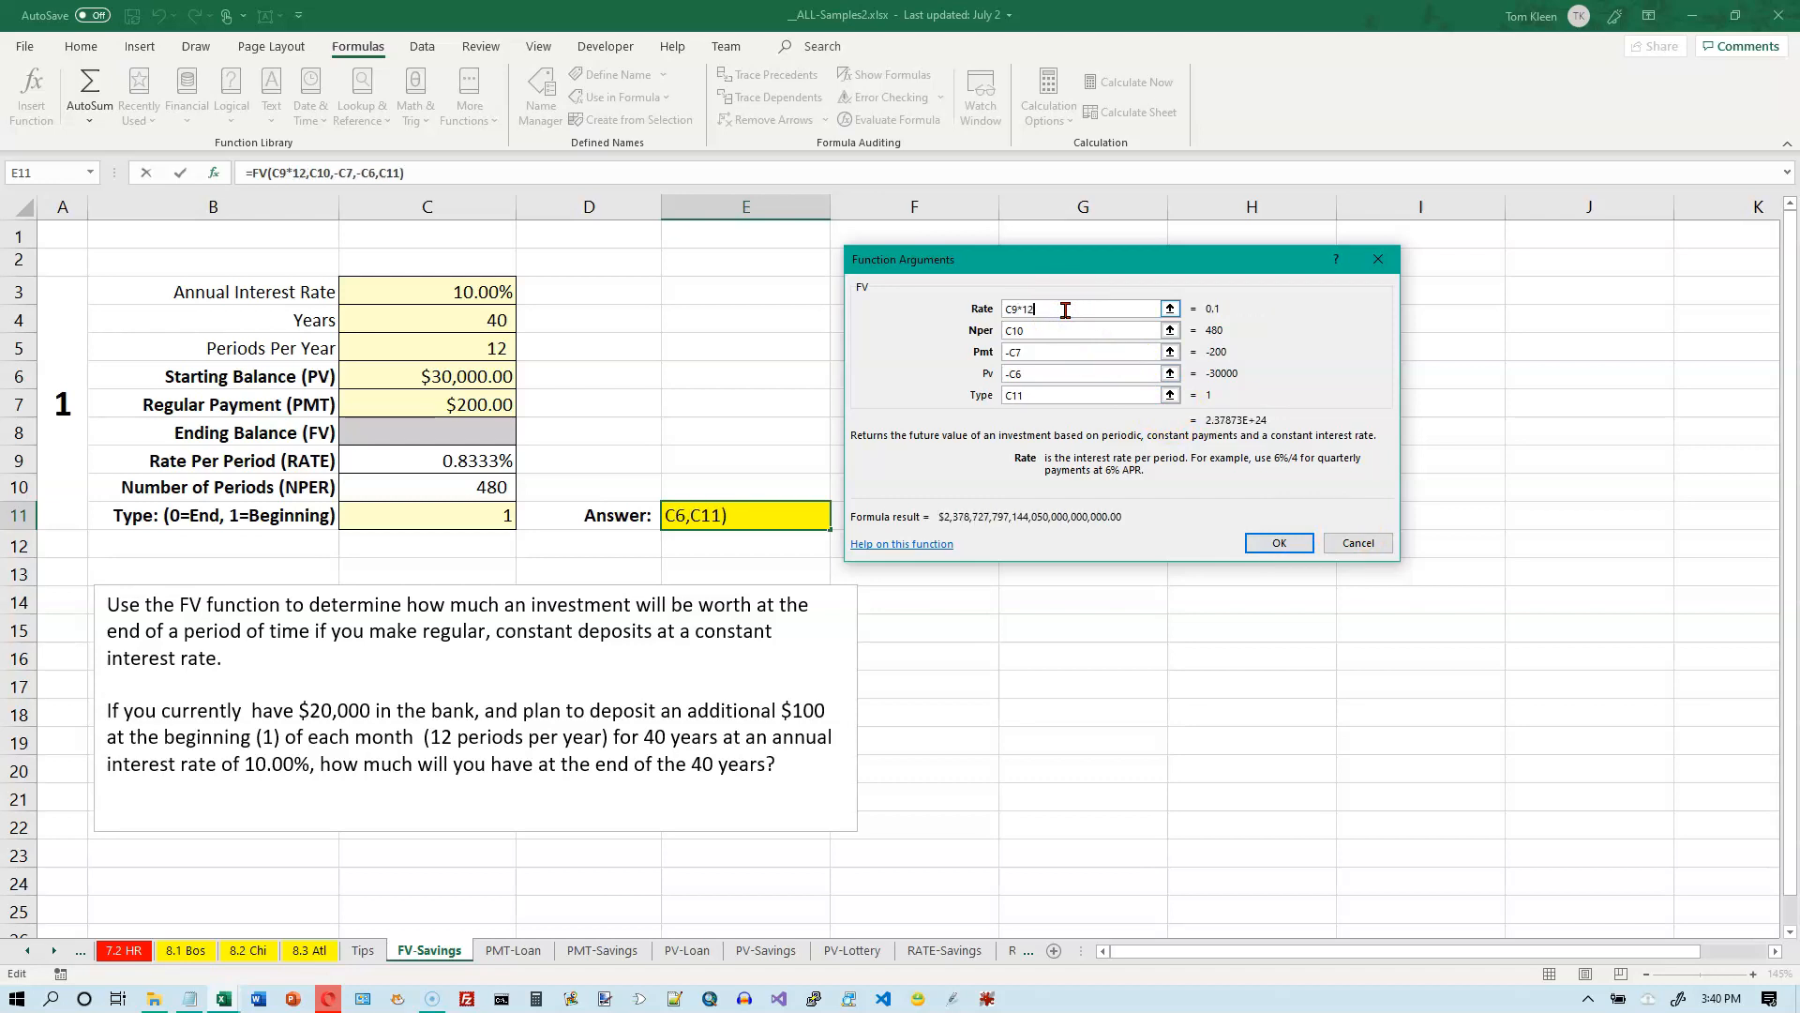
{"action": "key", "text": "Return"}
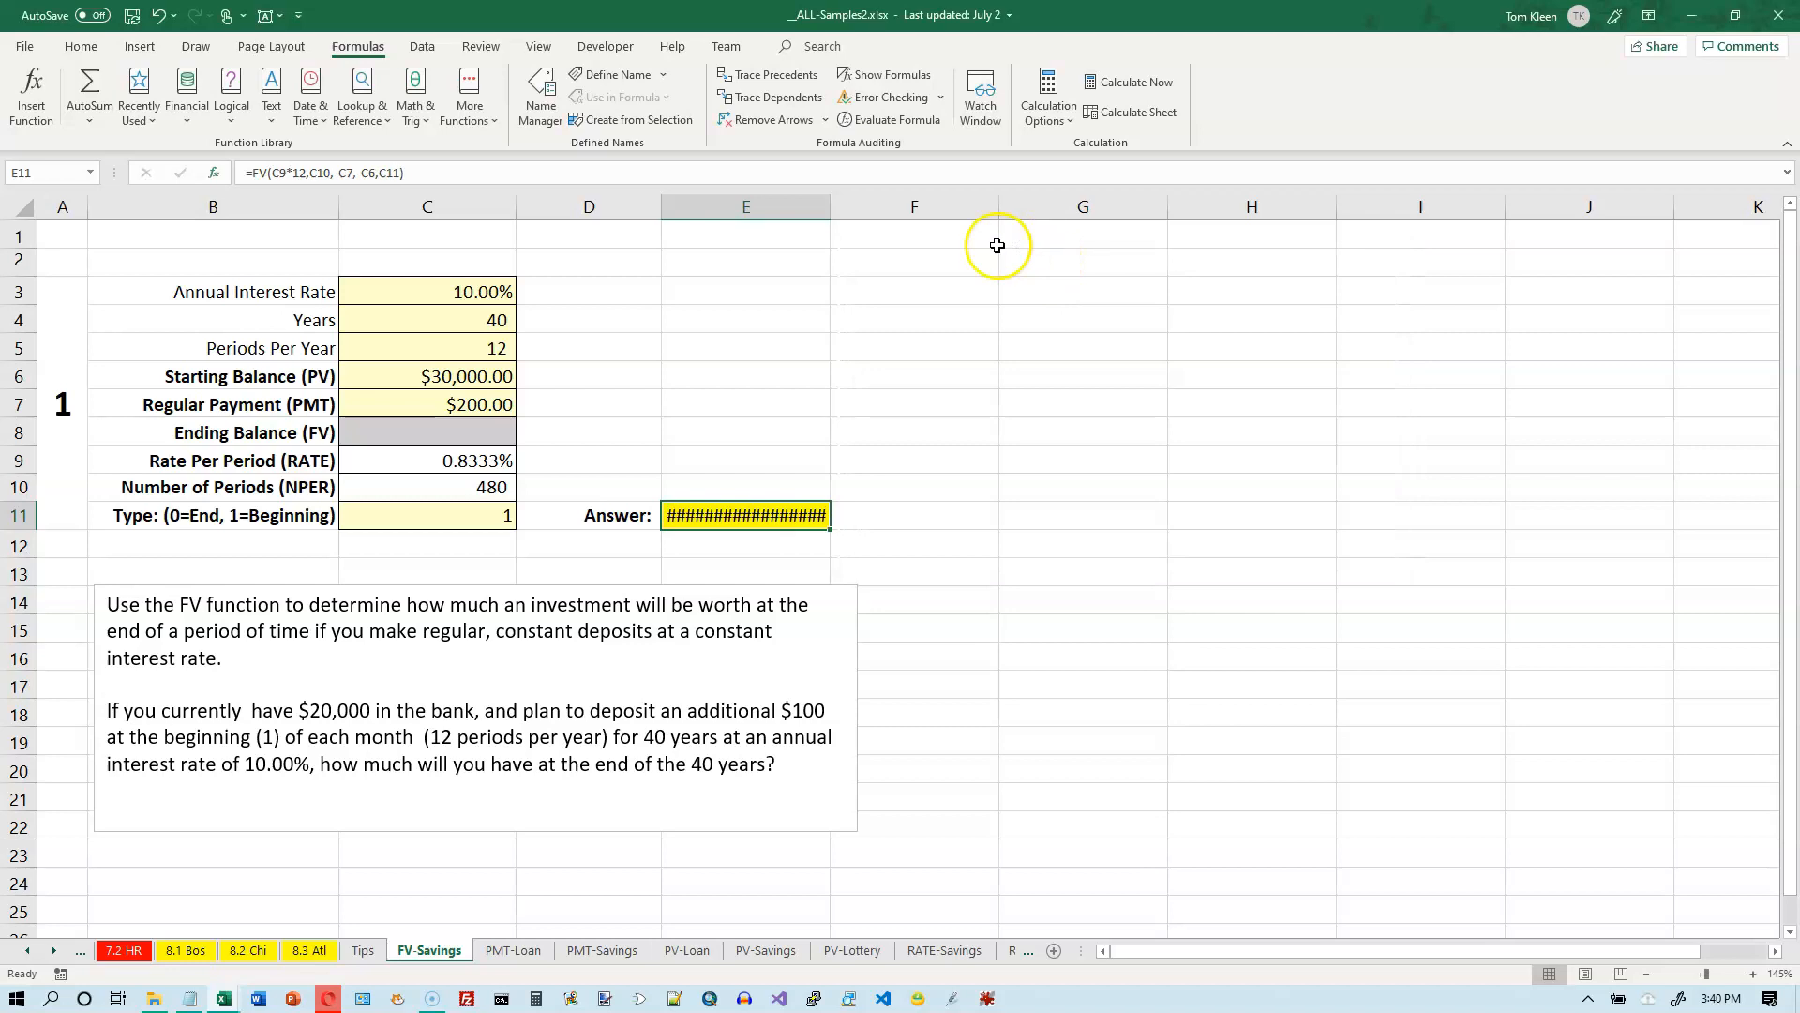
{"action": "double_click", "coordinate": [831, 207]}
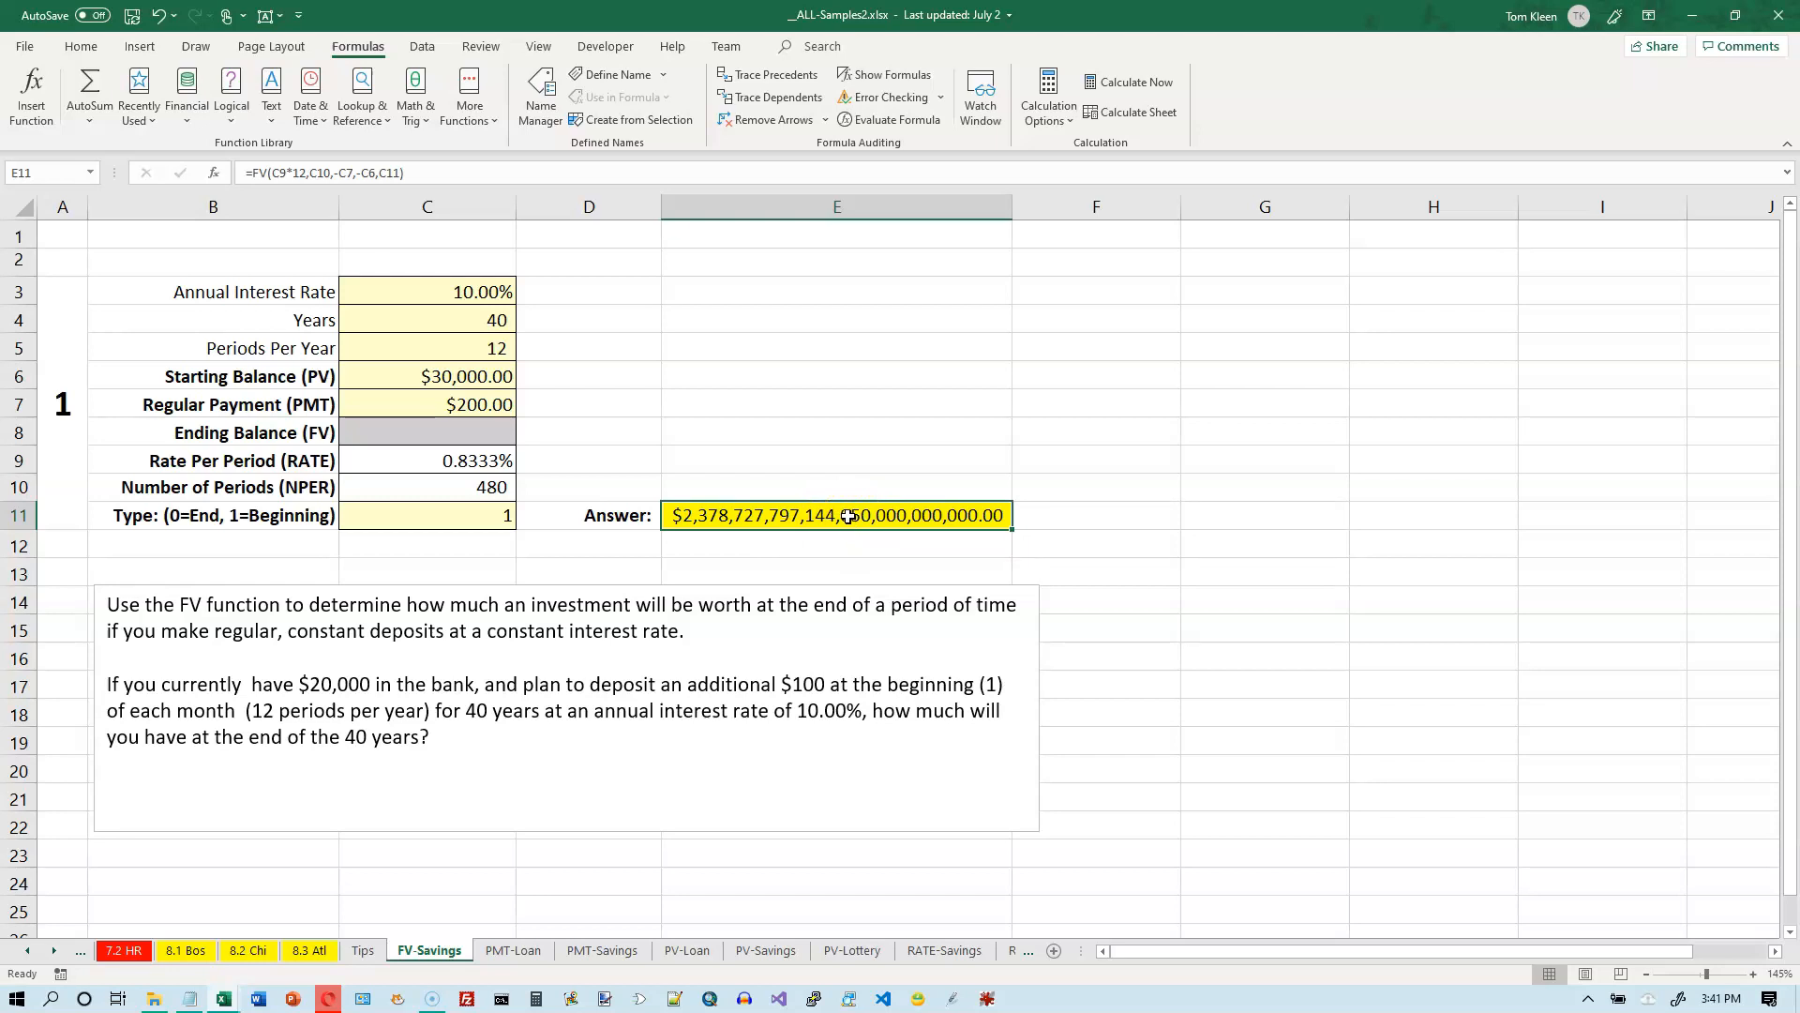
Step: Restore the Rate argument of the FV formula in E11 to C9 by removing the *12 multiplier
{"action": "left_click", "coordinate": [217, 172]}
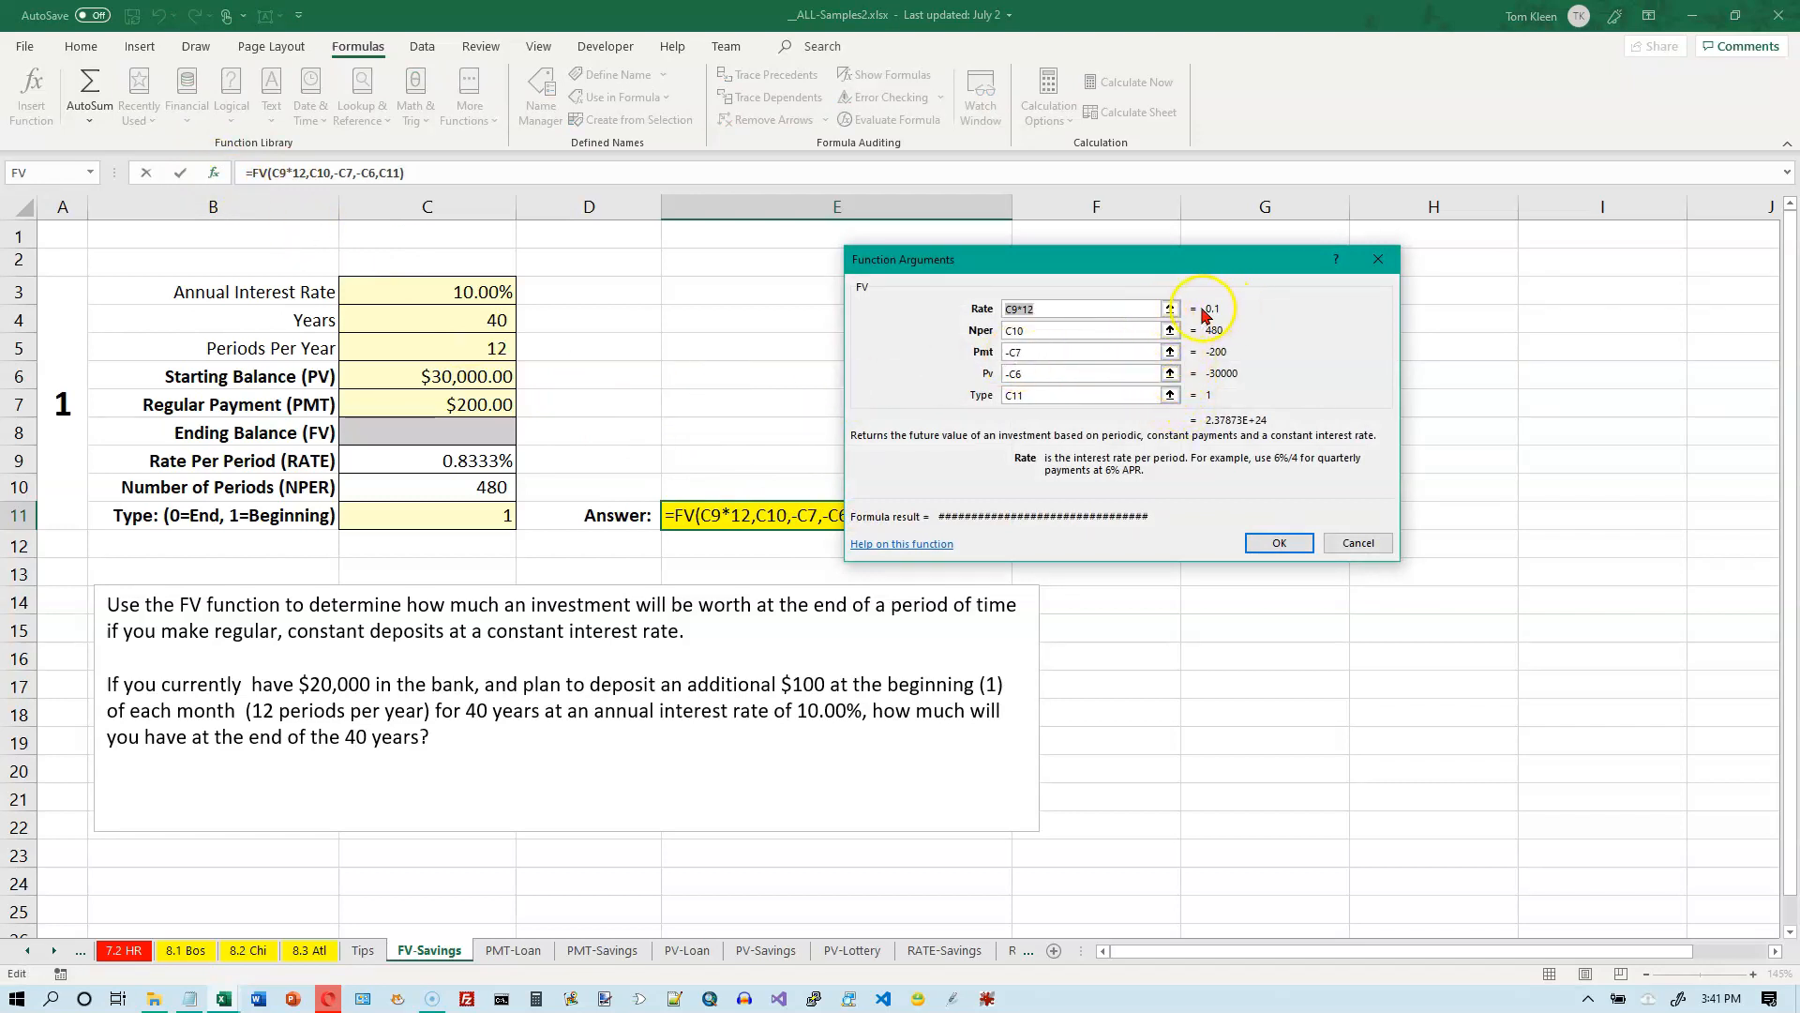
{"action": "left_click", "coordinate": [1112, 312]}
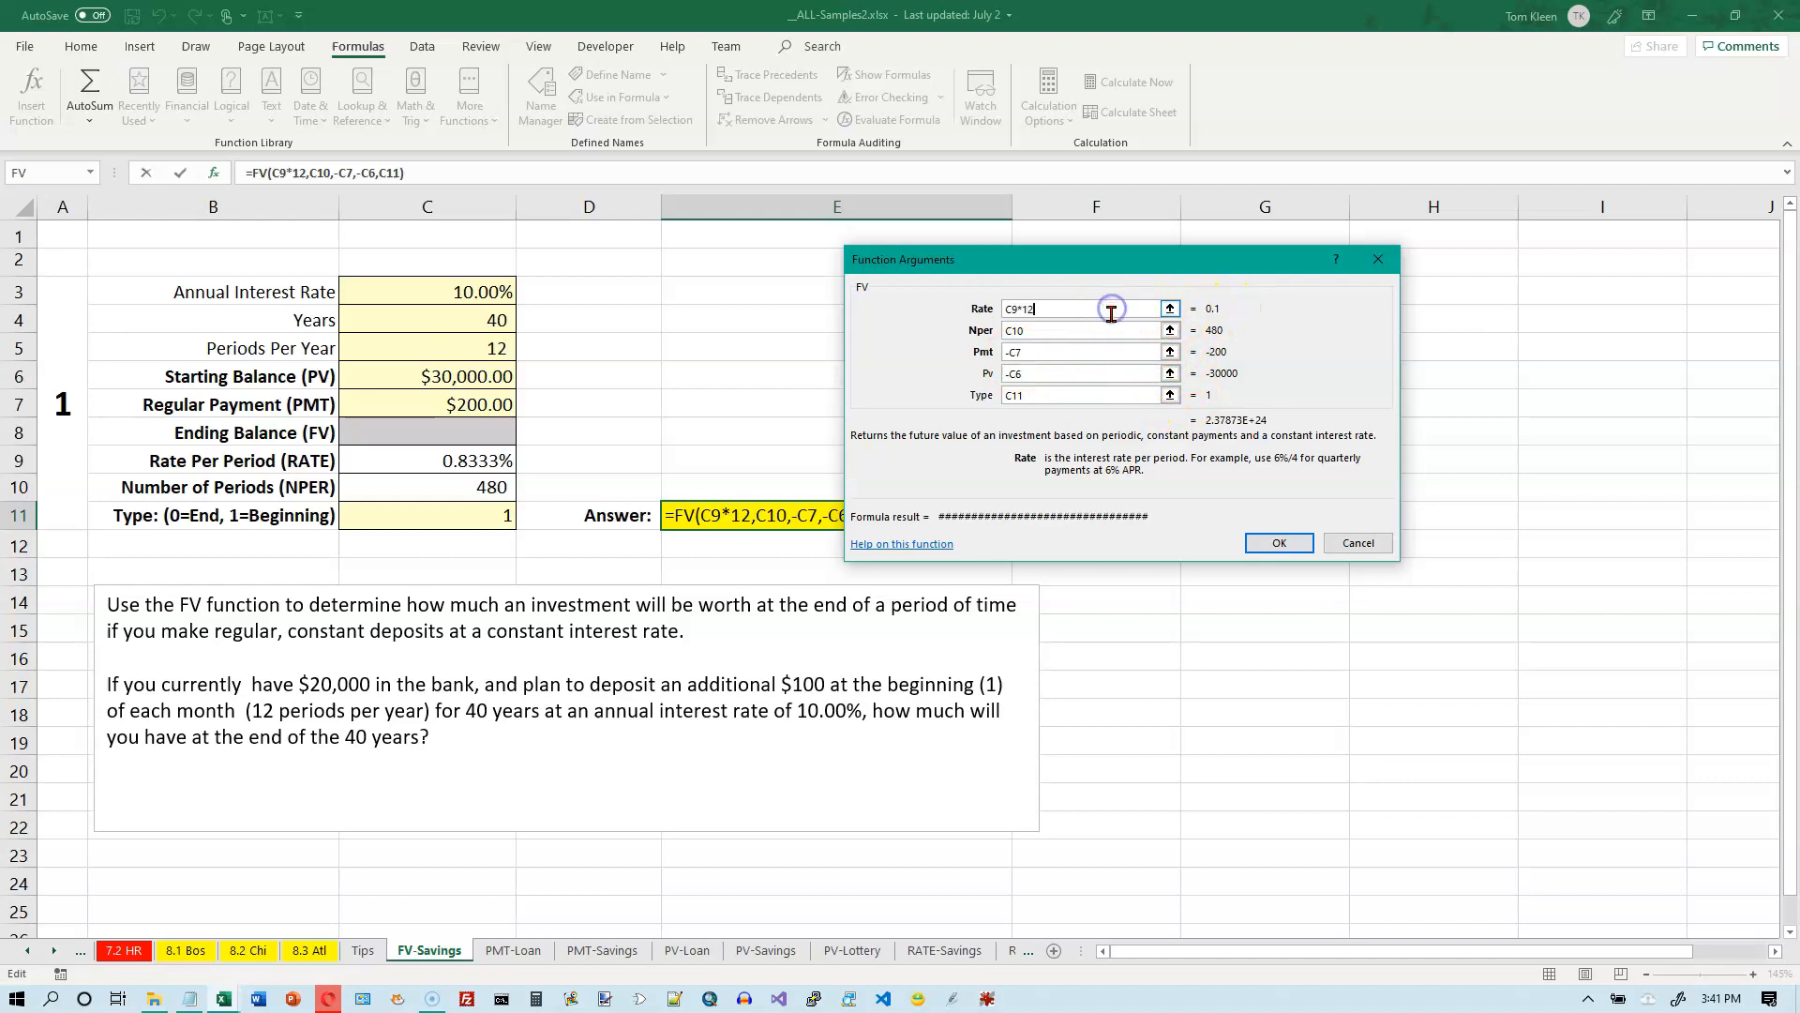
{"action": "key", "text": "BackSpace"}
{"action": "key", "text": "BackSpace"}
{"action": "key", "text": "BackSpace"}
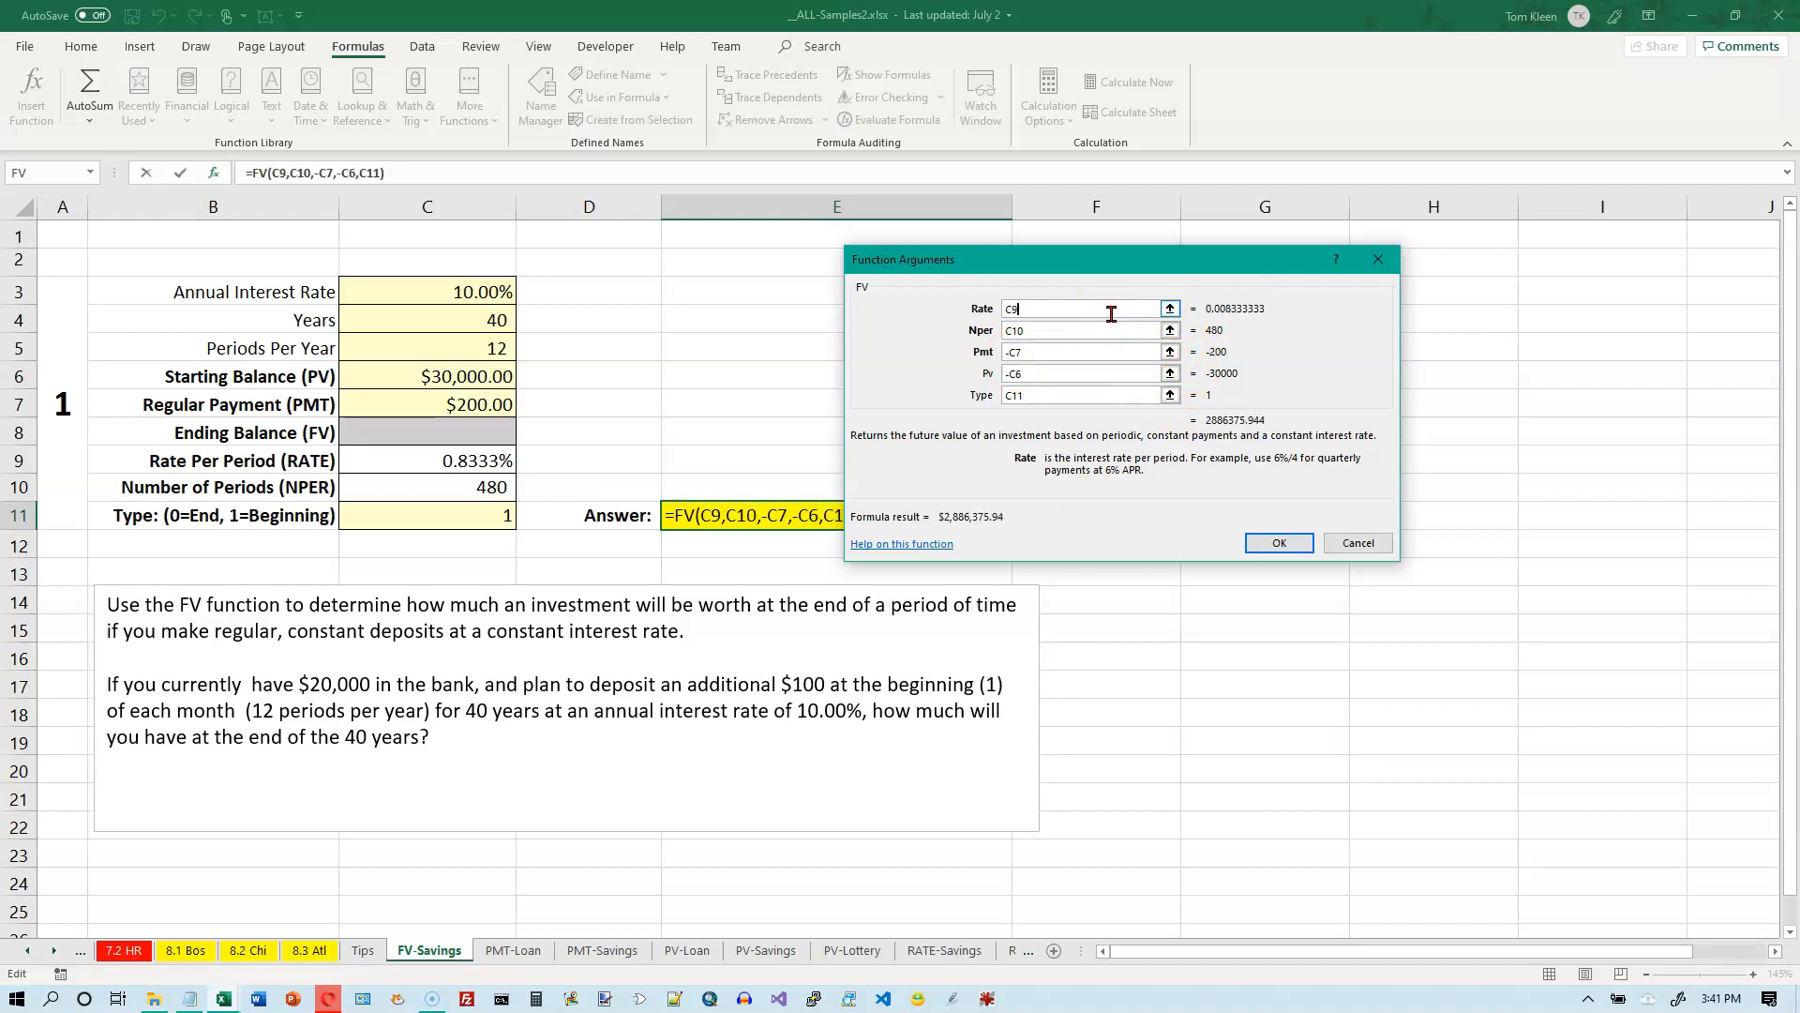
{"action": "left_click", "coordinate": [1272, 547]}
{"action": "left_click", "coordinate": [1268, 541]}
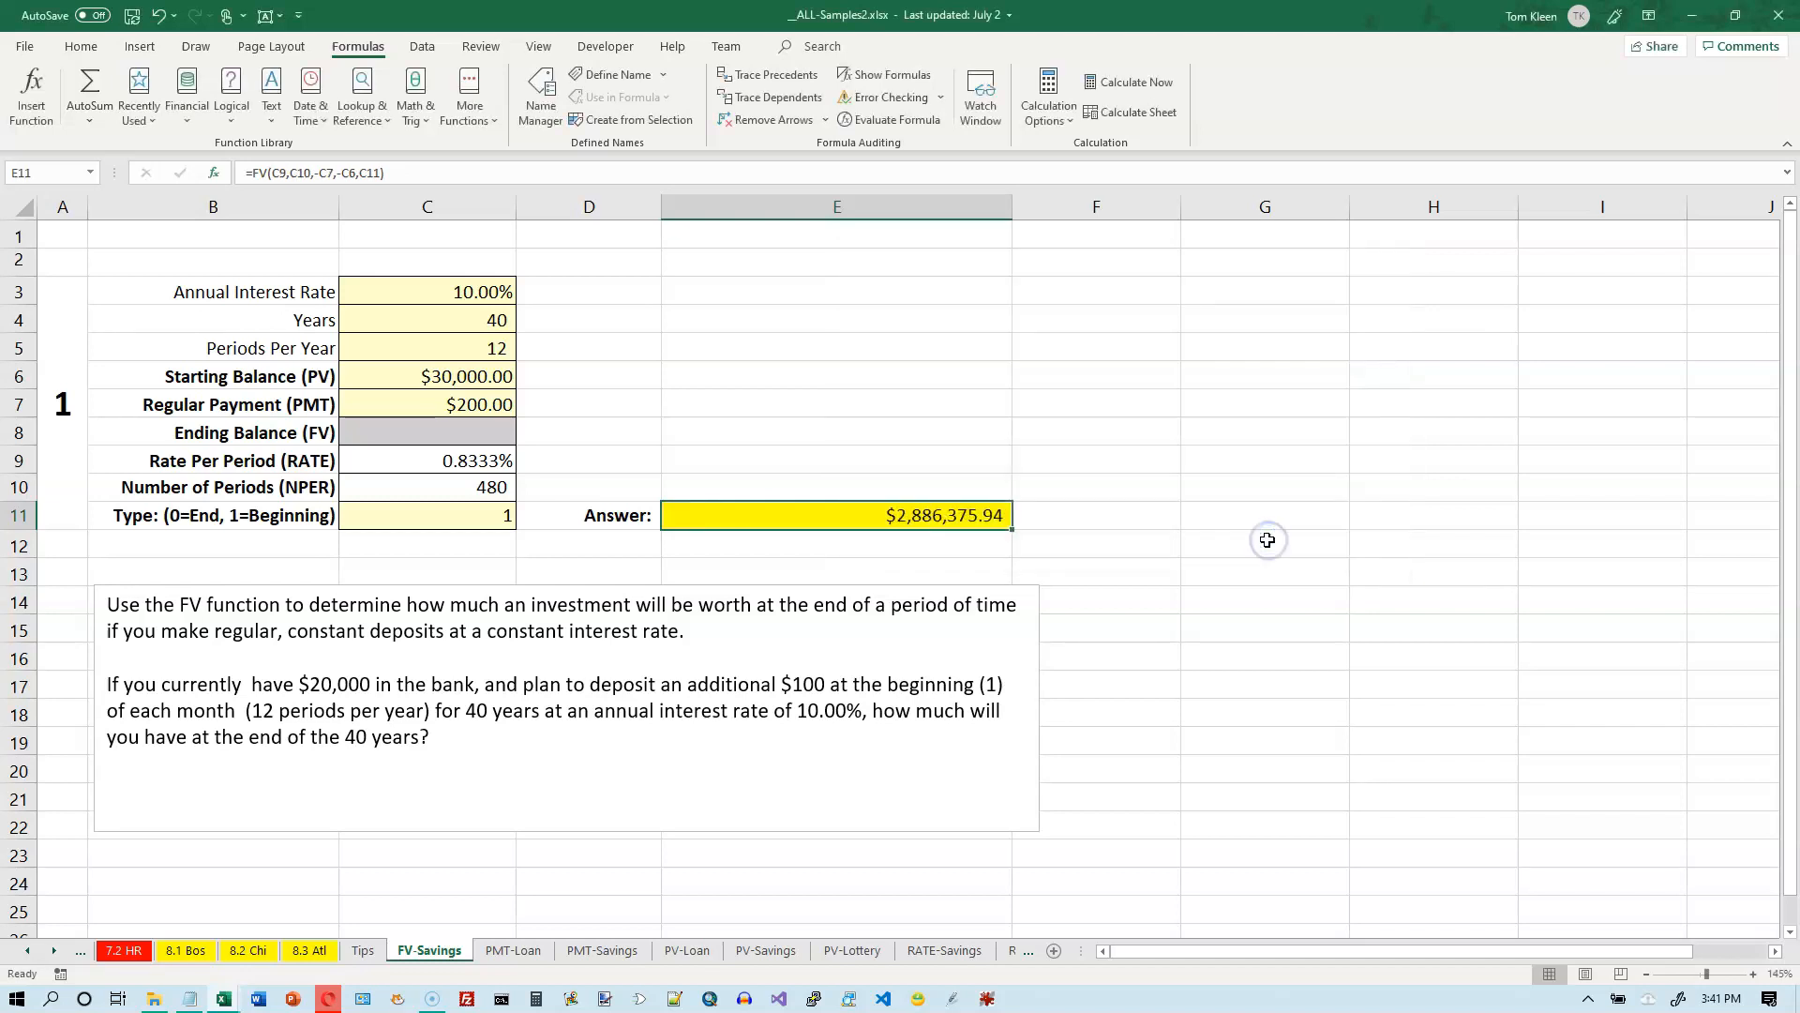